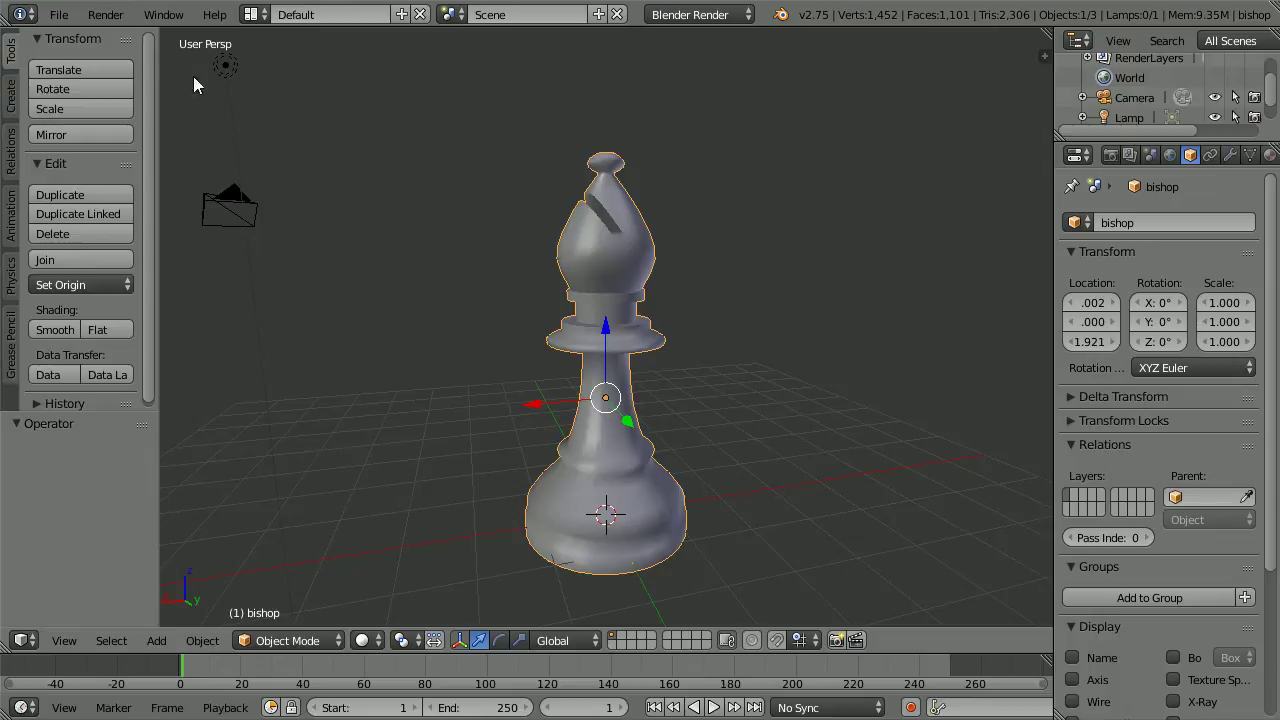
Start a new file from the File menu, confirming the reload of the start-up scene
left_click(60, 14)
left_click(80, 38)
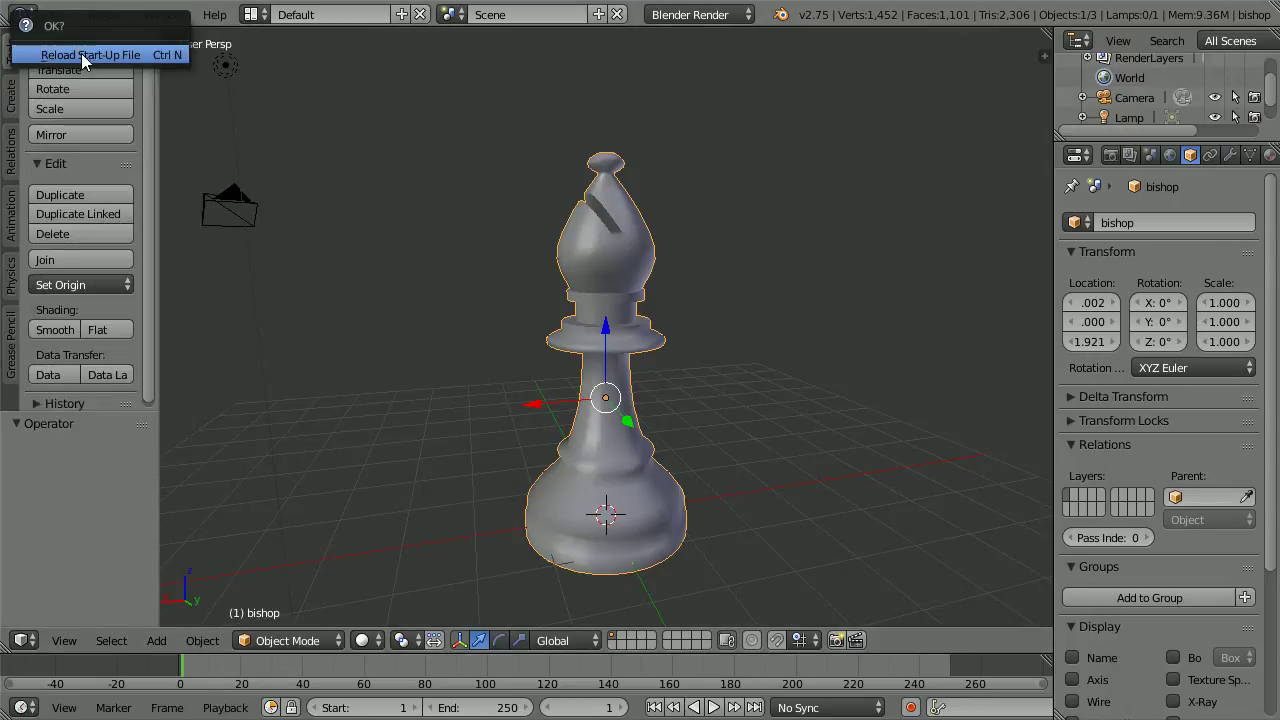
left_click(83, 55)
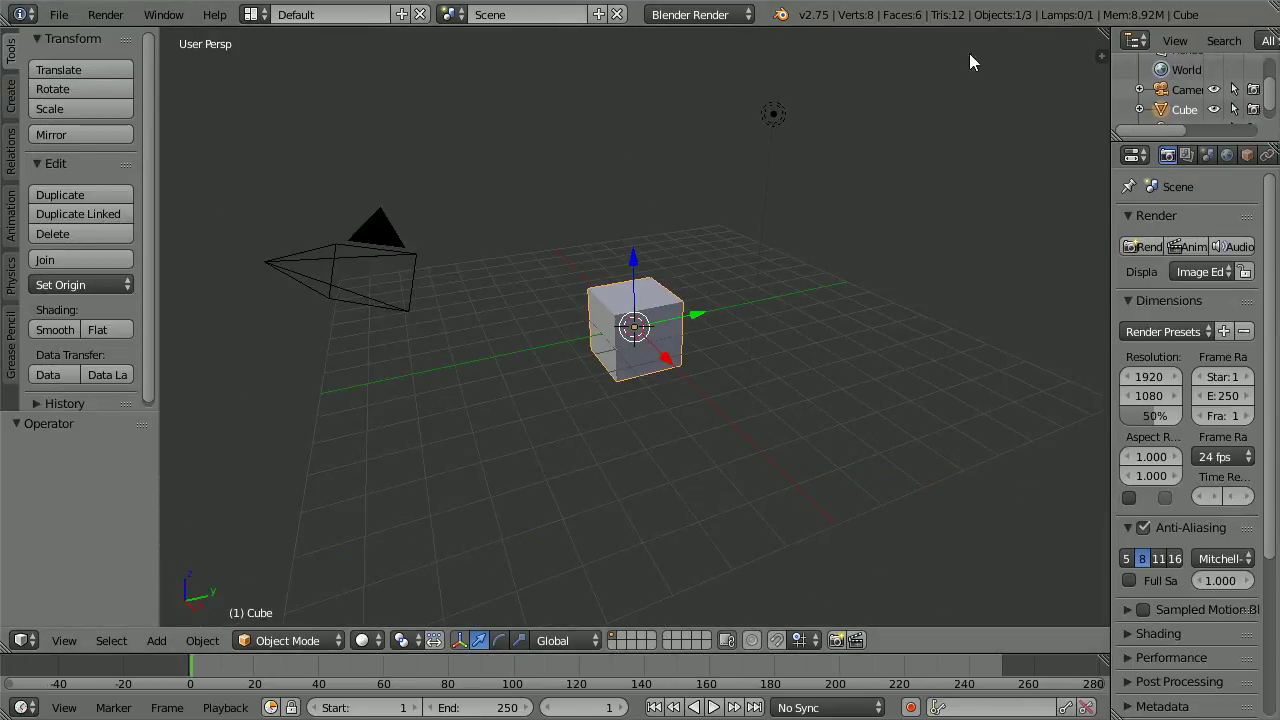
Show the viewport sidebar, enable Background Images and add an empty image slot
left_click(1101, 56)
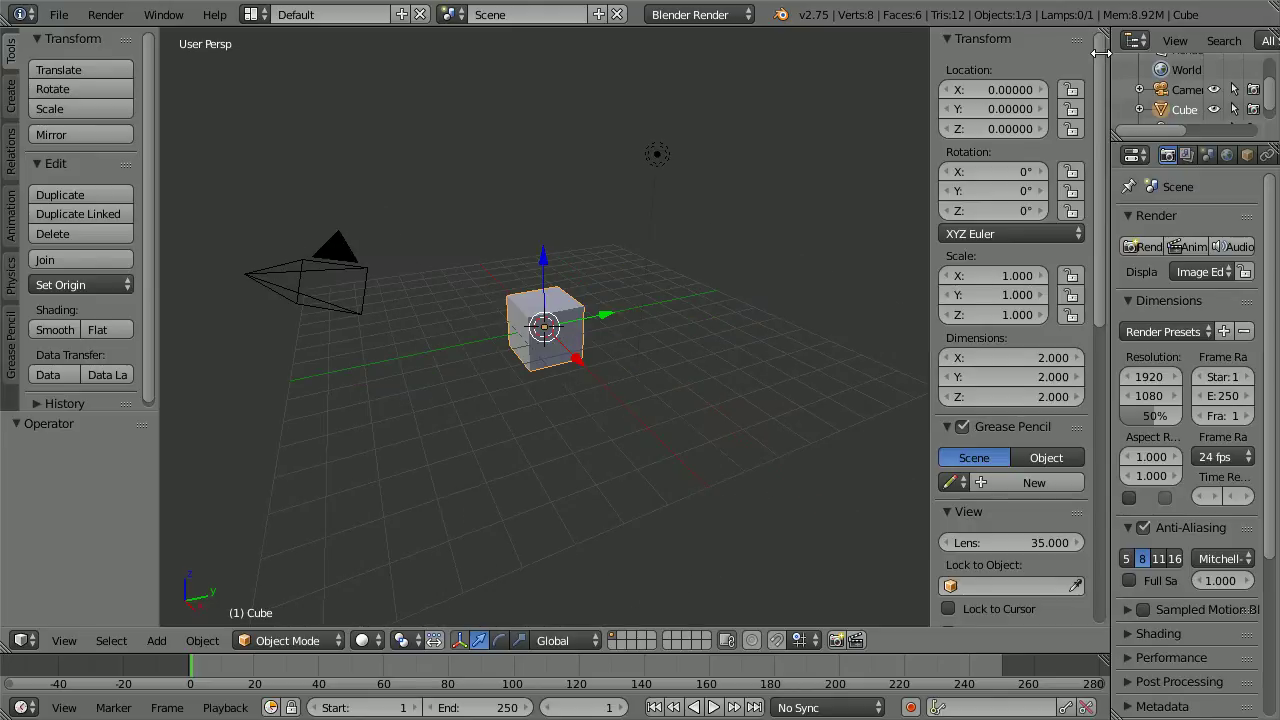
left_click_drag(1101, 53, 1115, 417)
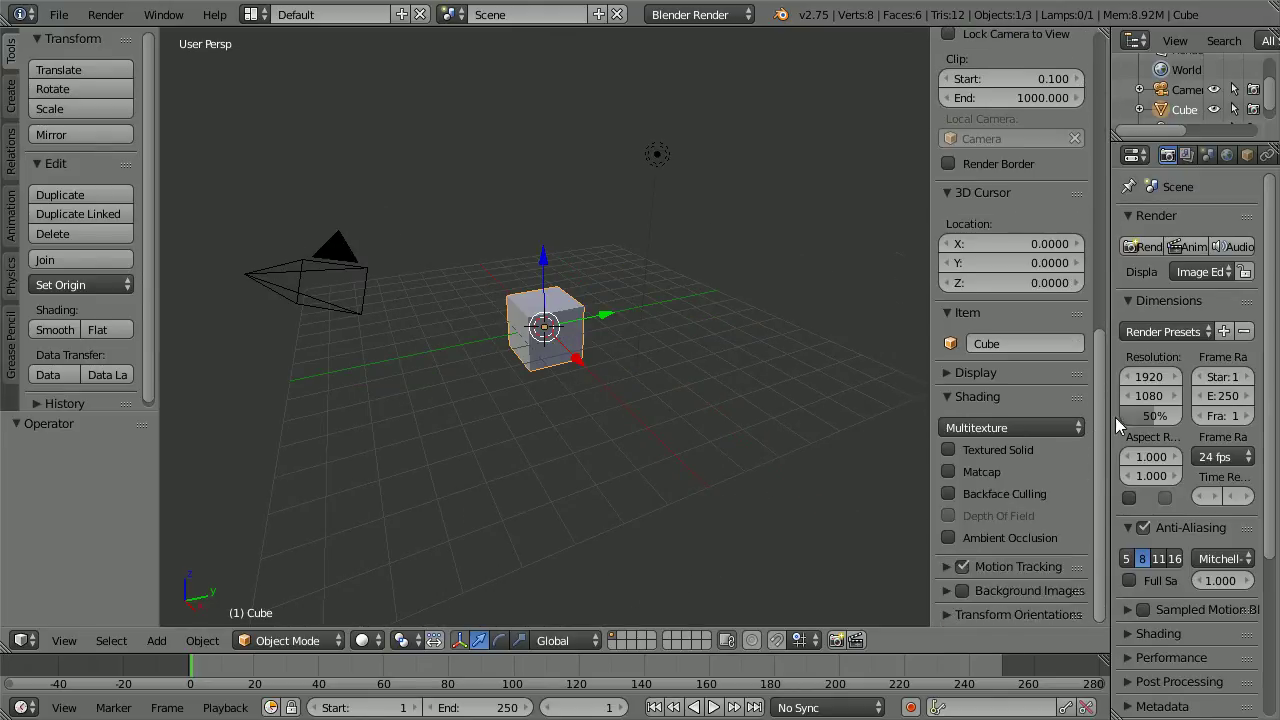
left_click(948, 589)
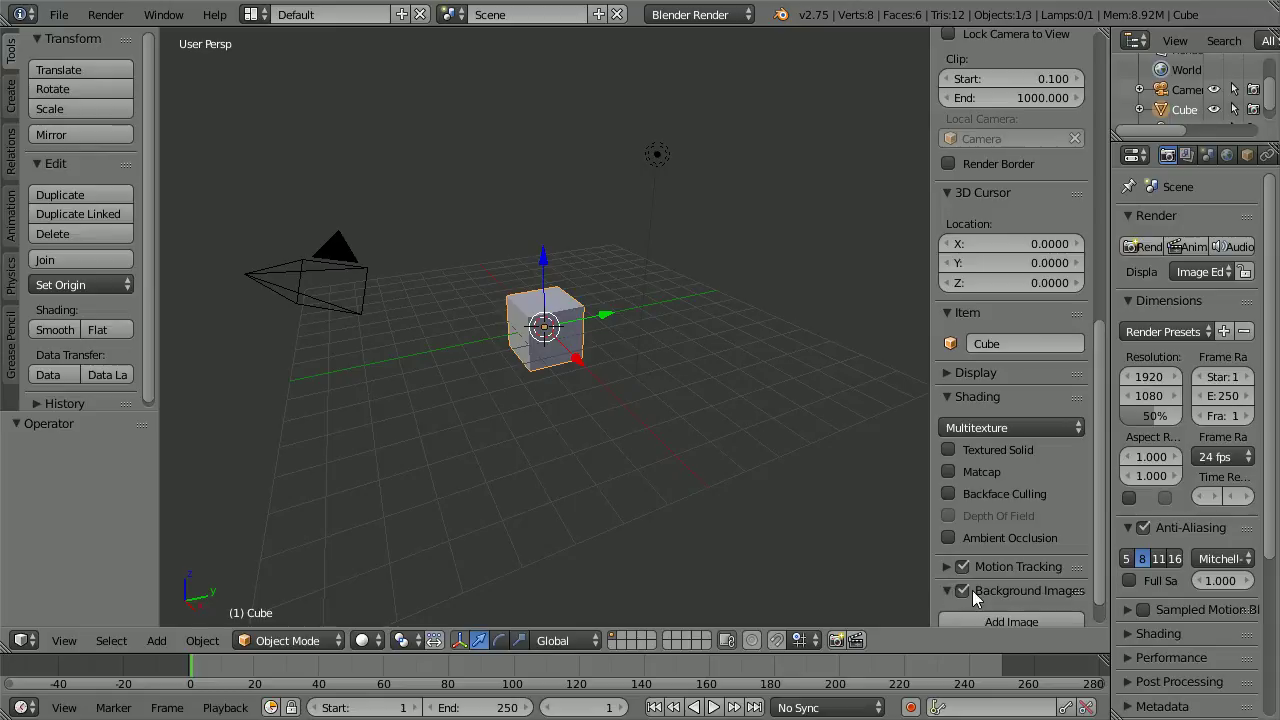
left_click(1037, 619)
left_click_drag(1102, 525, 1097, 617)
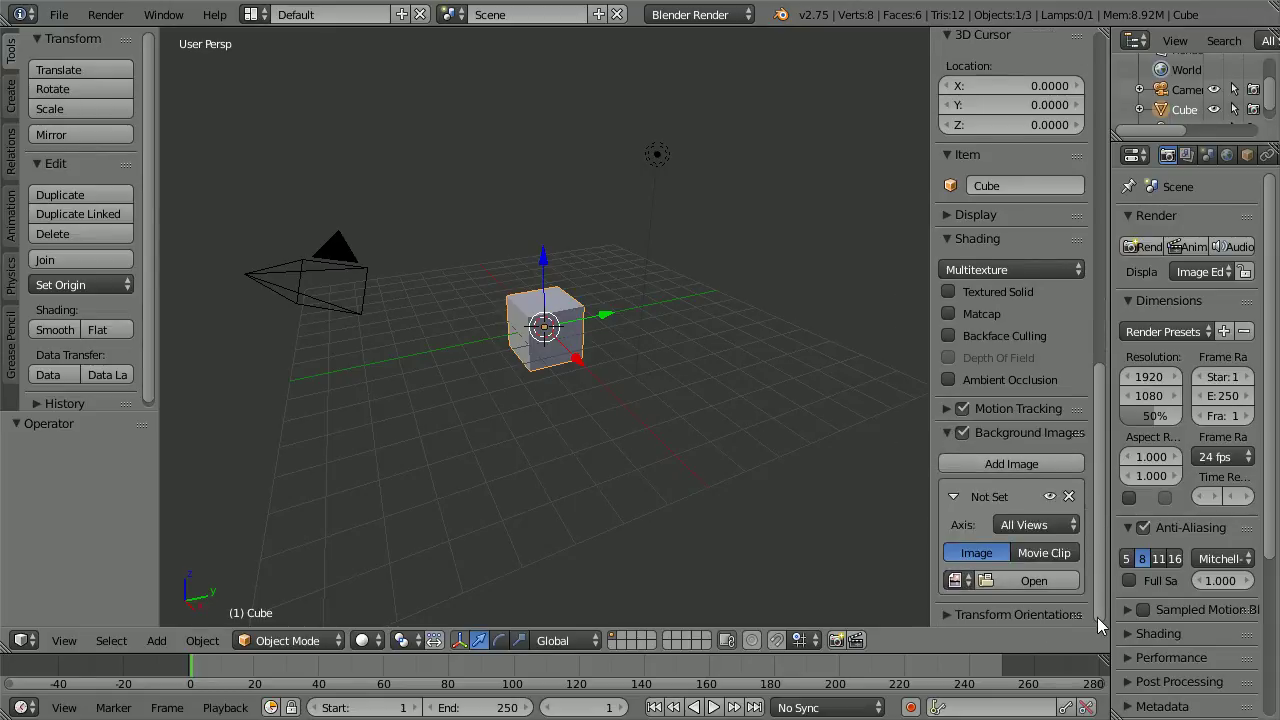
Browse to the chess folder and pick bishop1.png for the background
left_click(1039, 582)
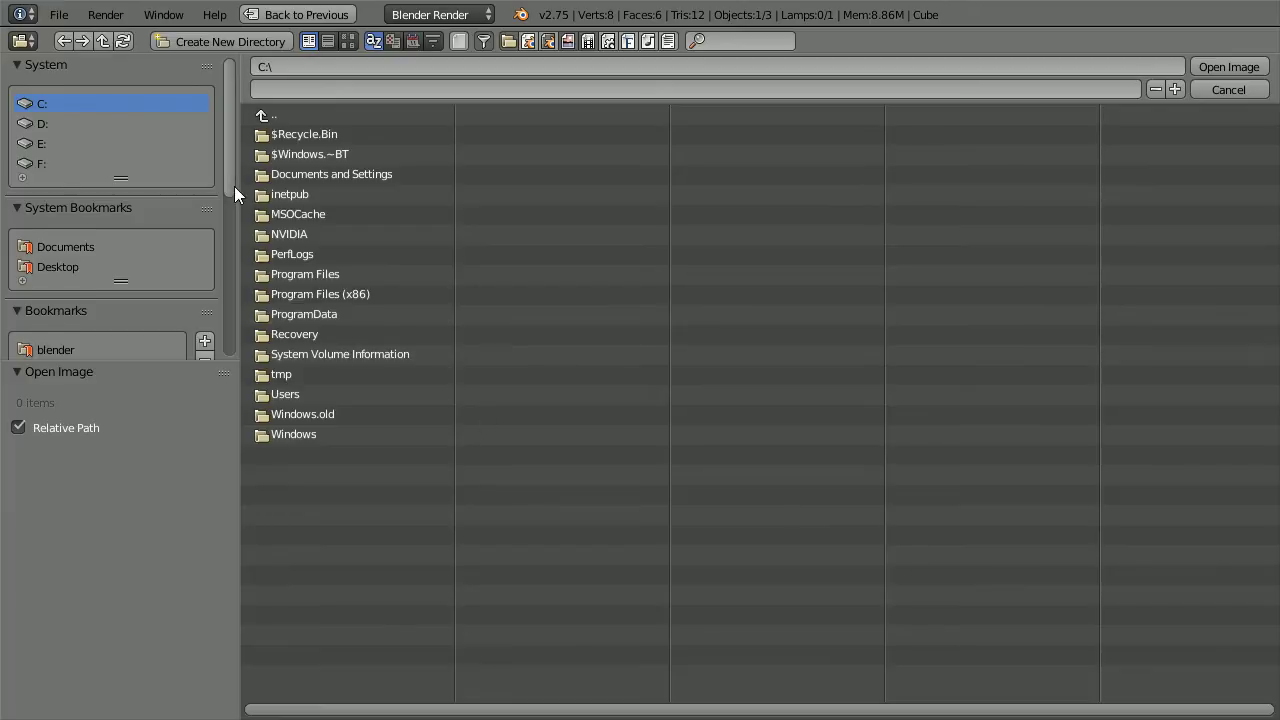
left_click_drag(234, 186, 237, 208)
left_click(67, 321)
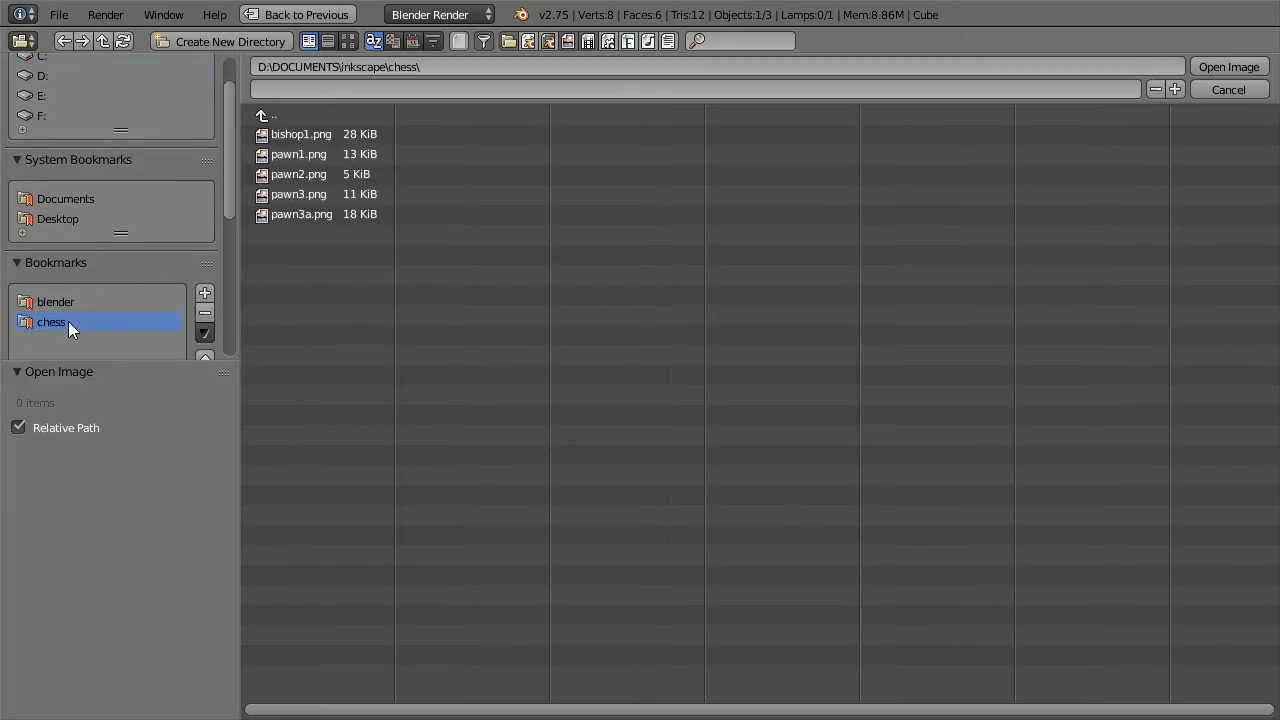
left_click(295, 134)
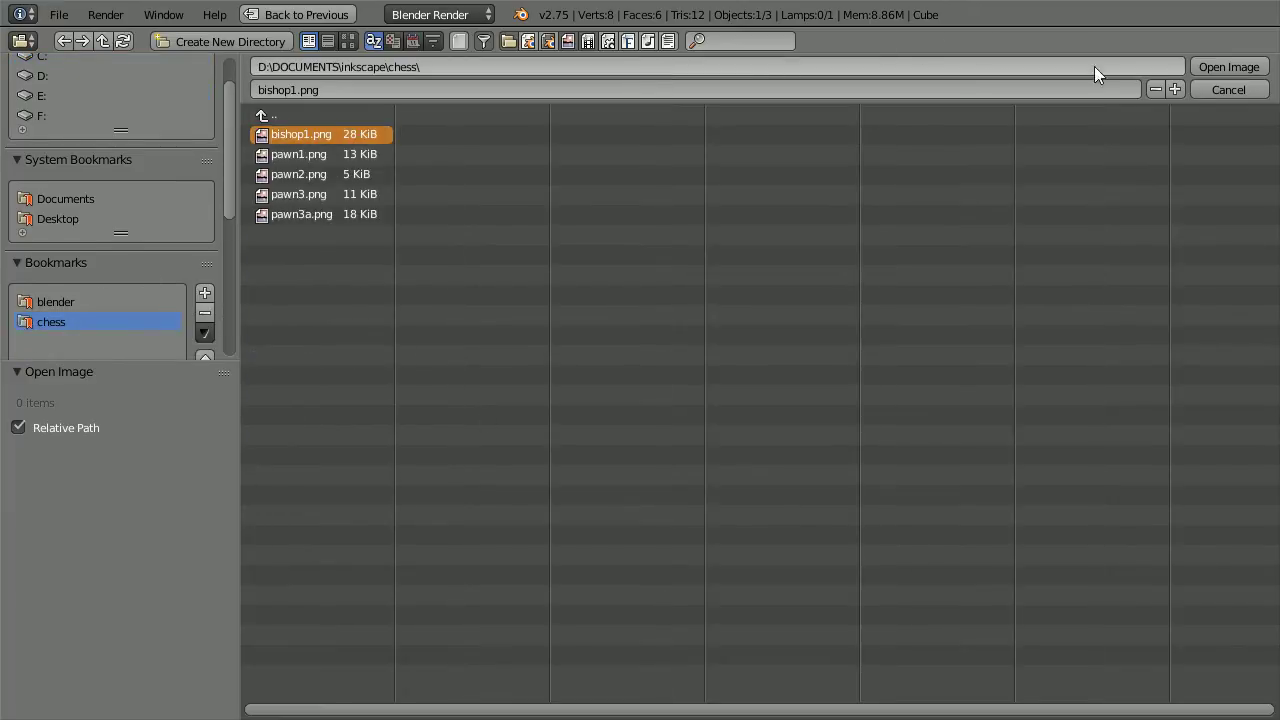
Load bishop1.png as the background and switch to front orthographic view
left_click(1202, 67)
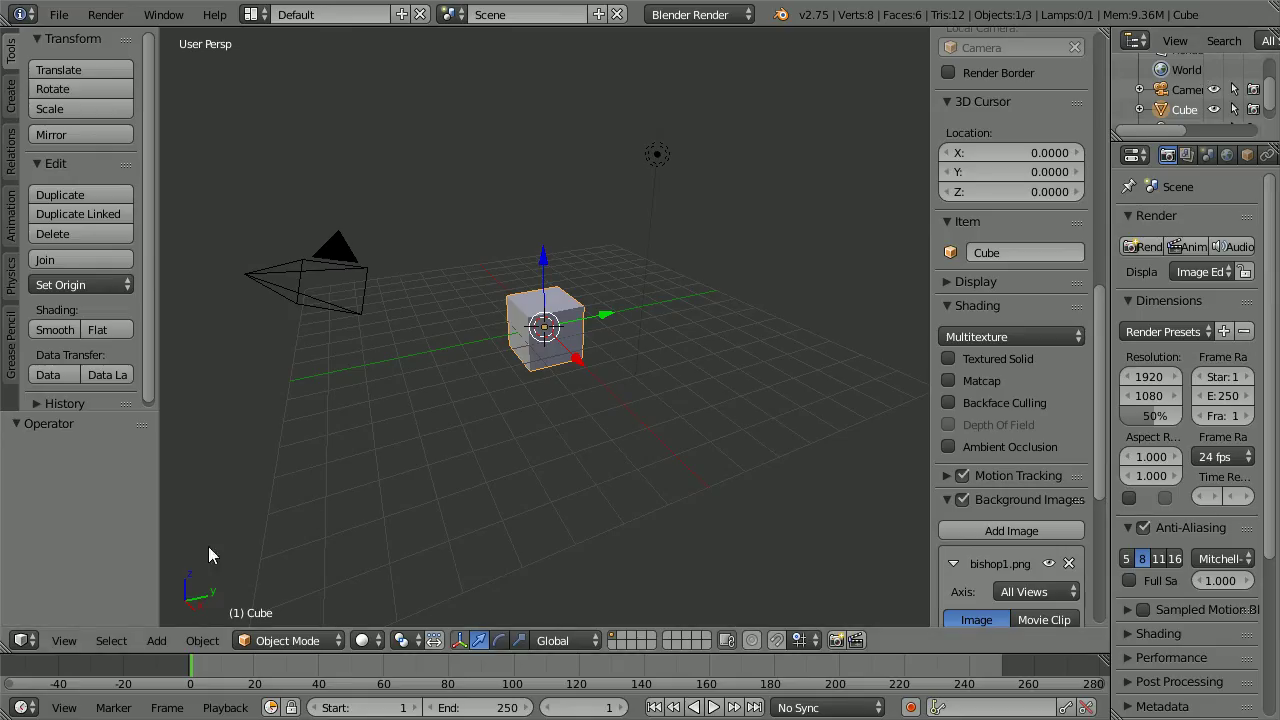
left_click(58, 641)
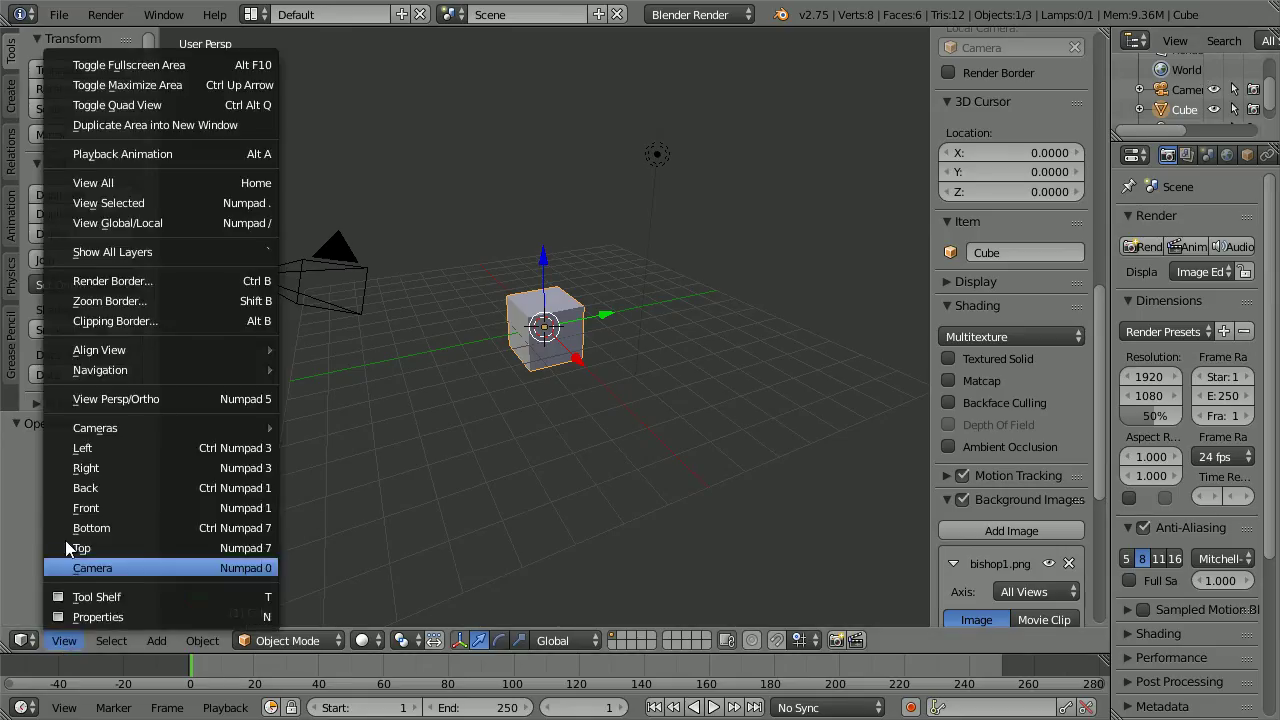
left_click(207, 399)
left_click(66, 641)
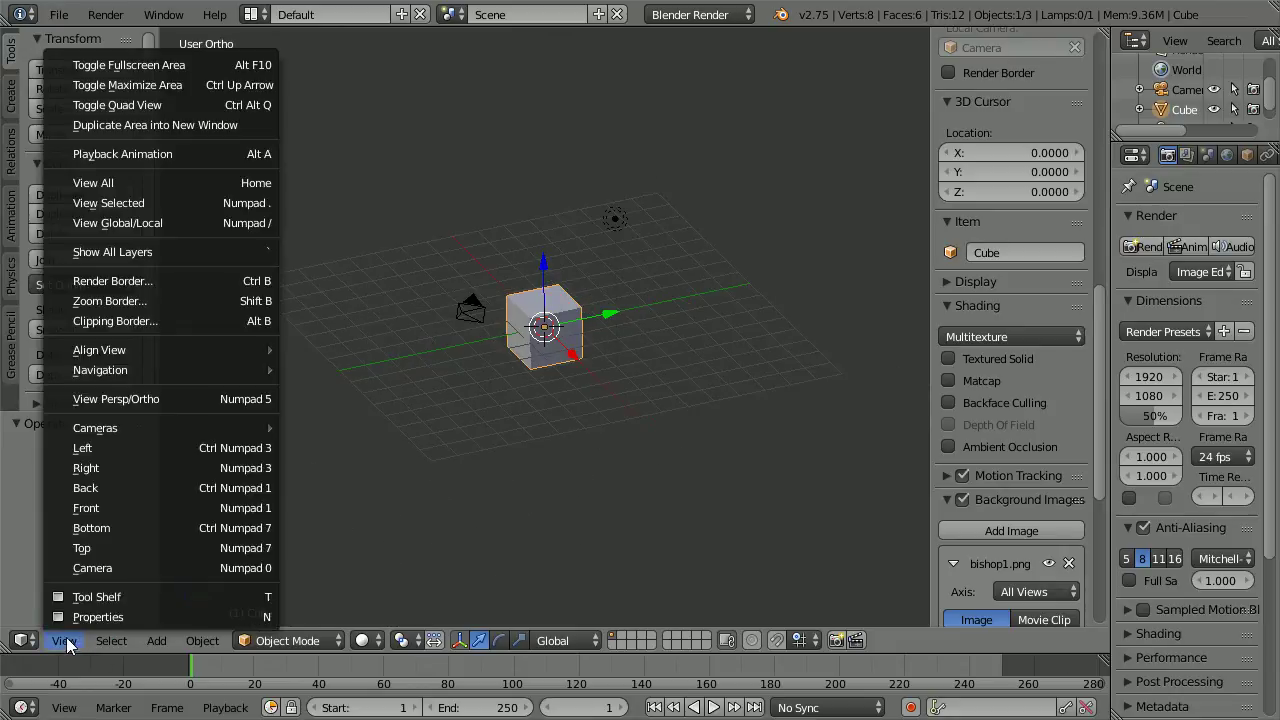
left_click(203, 507)
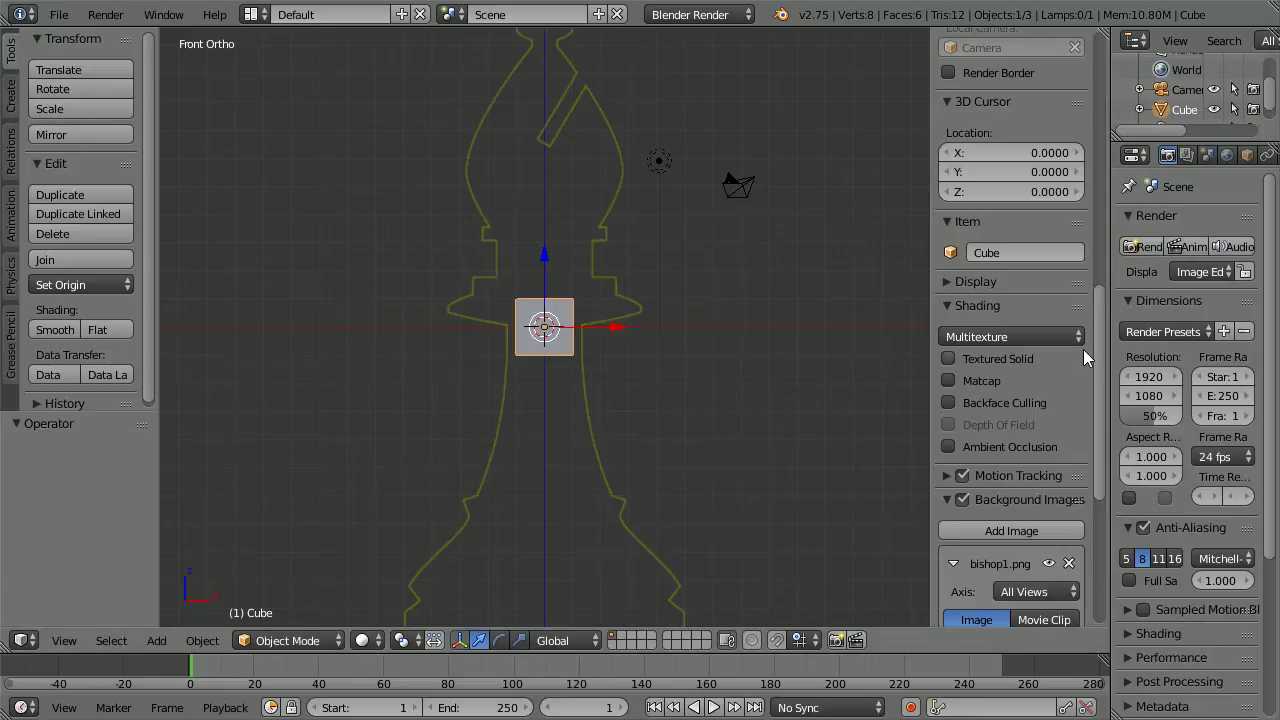
Set the background image size to 2.5 and zoom in on the outline
left_click_drag(1102, 347, 1111, 489)
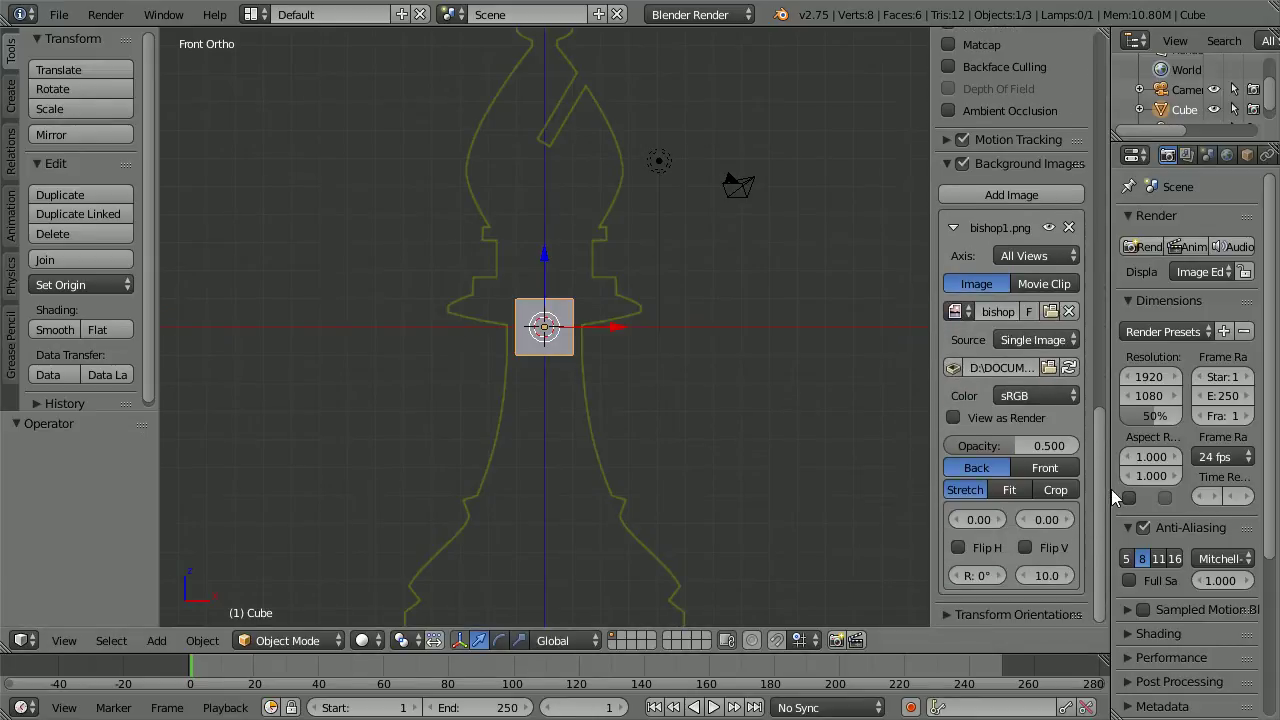
left_click_drag(928, 577, 853, 584)
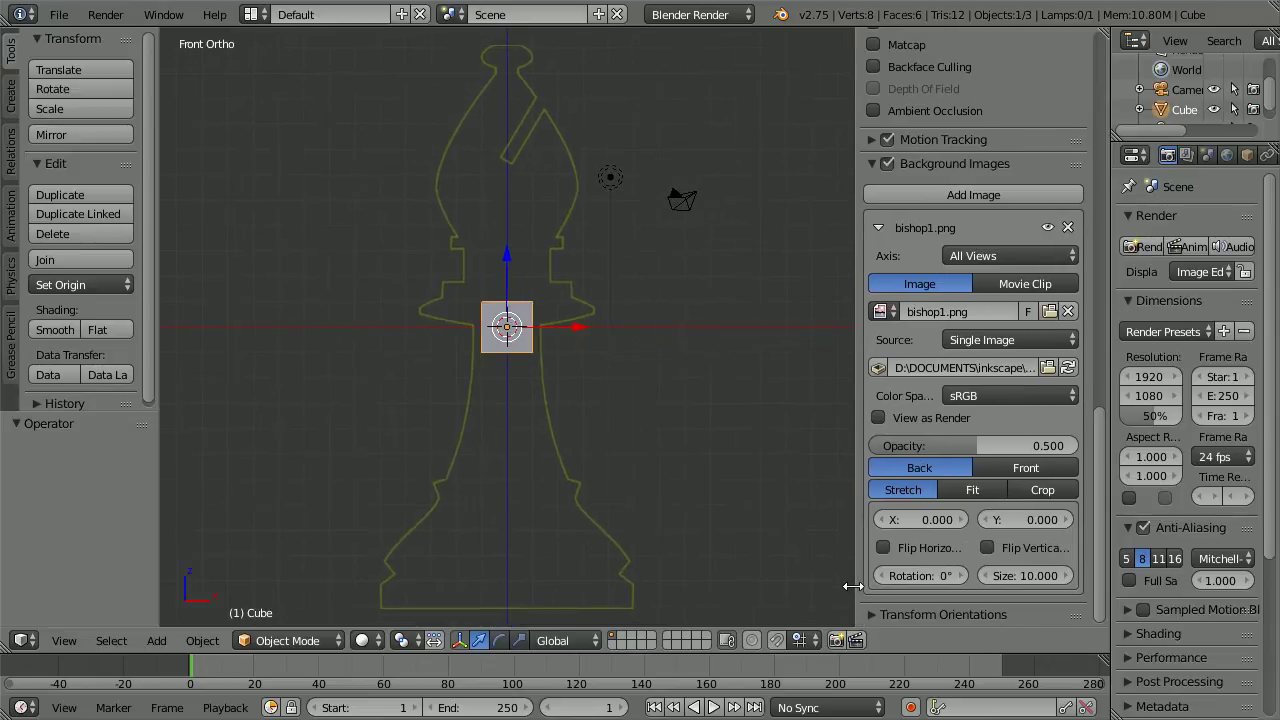
left_click(1015, 580)
type("2")
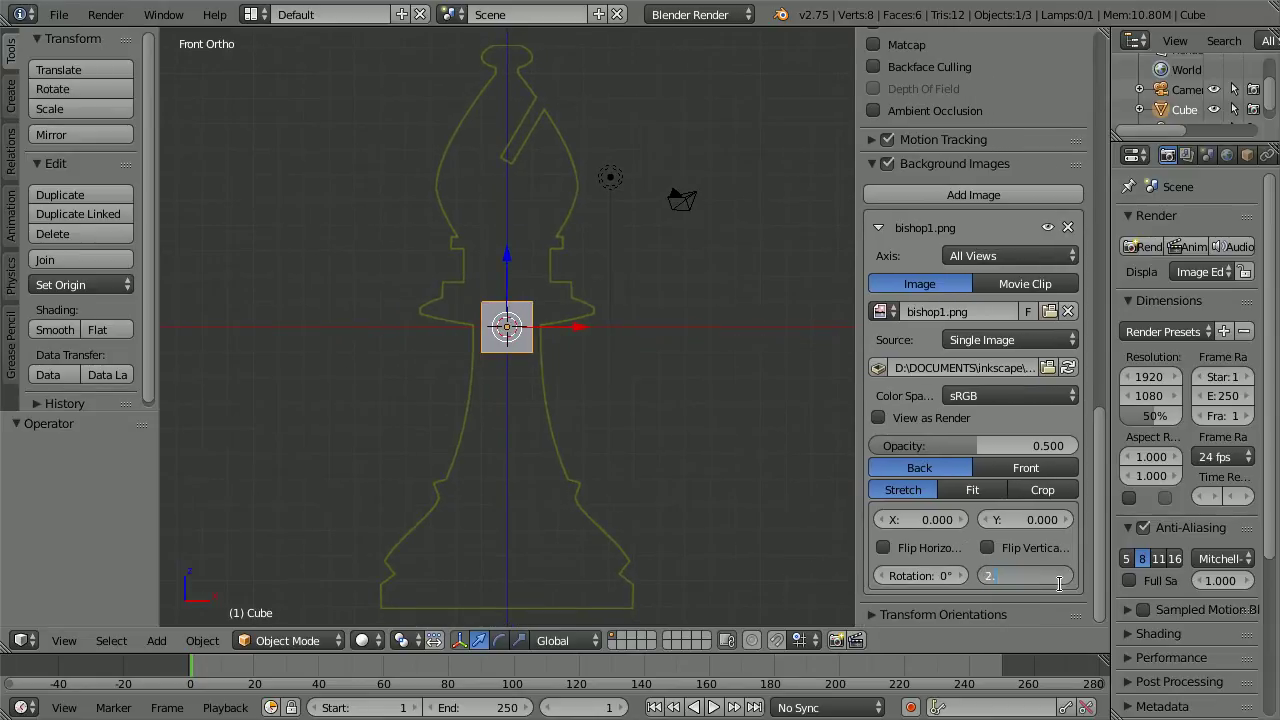
type(".5")
key("Return")
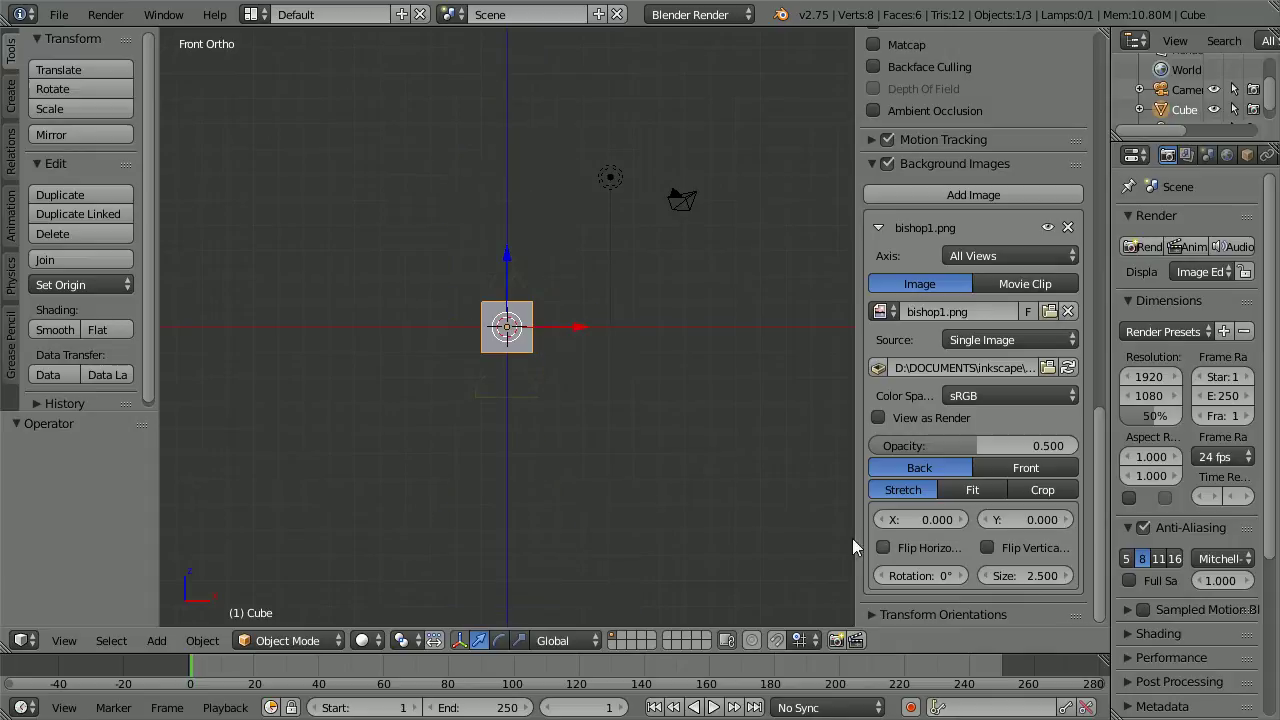
scroll(673, 502, "up", 6)
scroll(673, 502, "up", 3)
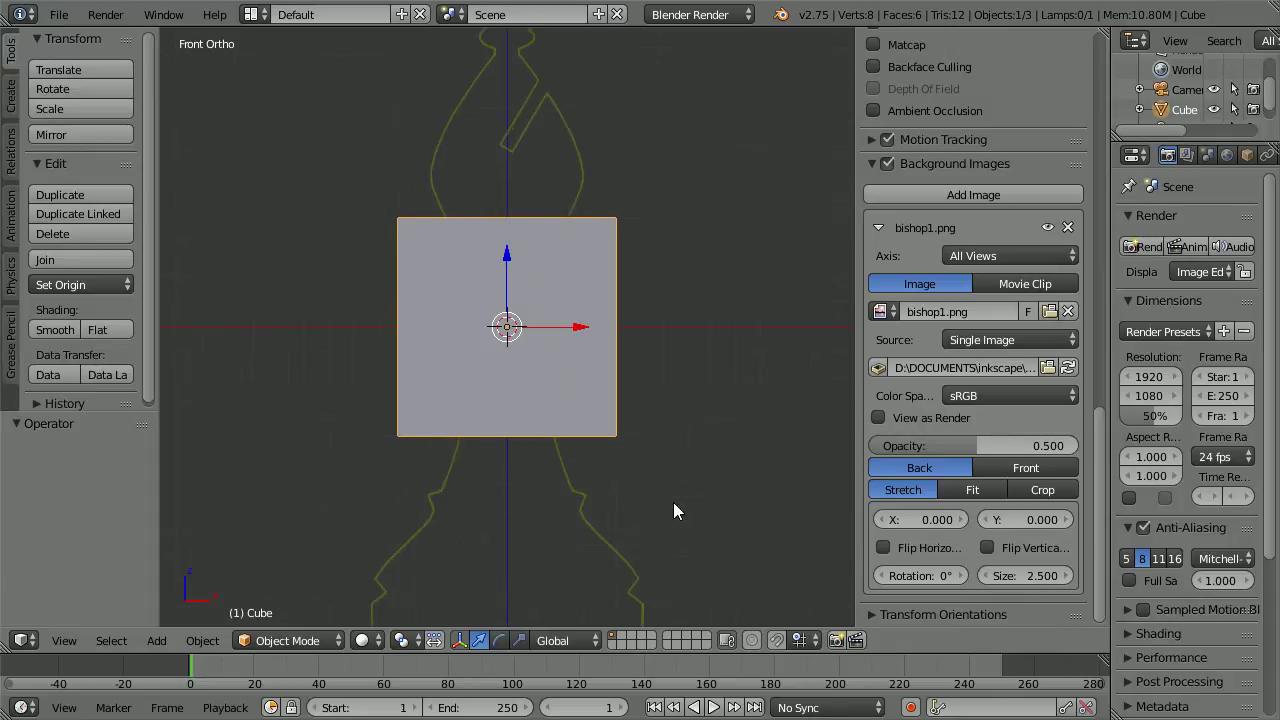
Delete the default cube and add a cylinder at the scene centre
key("x")
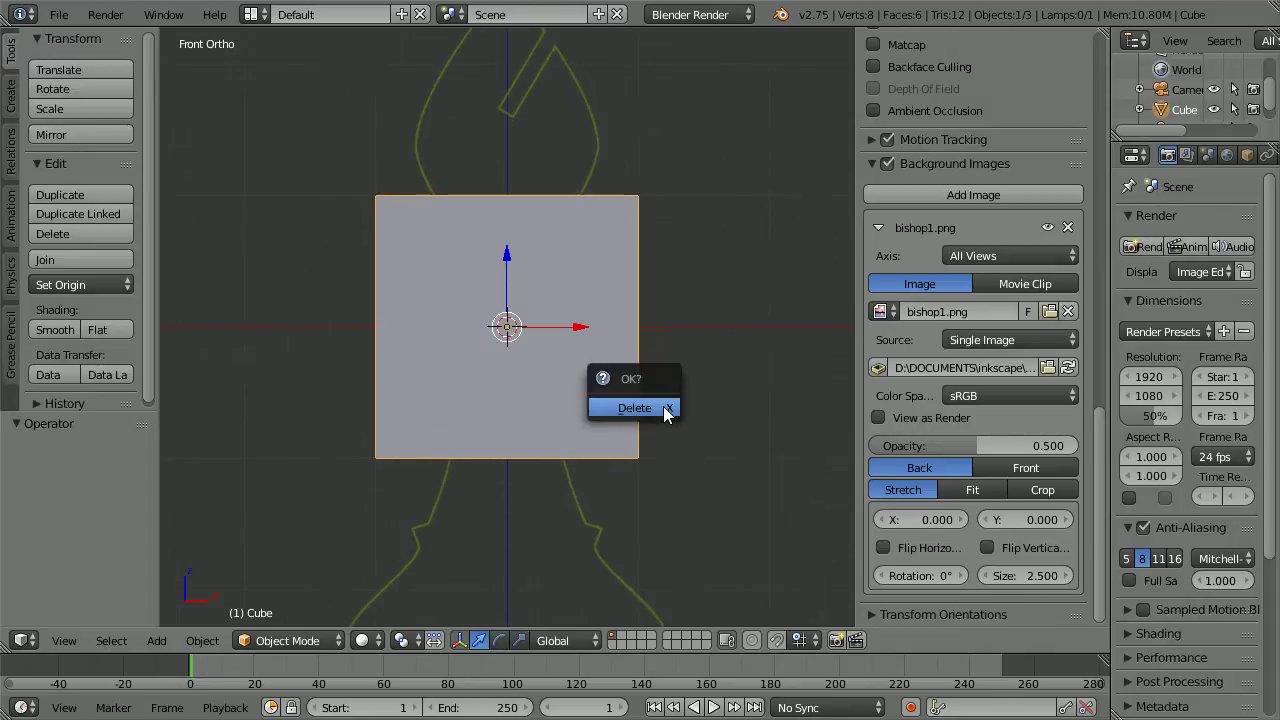
left_click(639, 411)
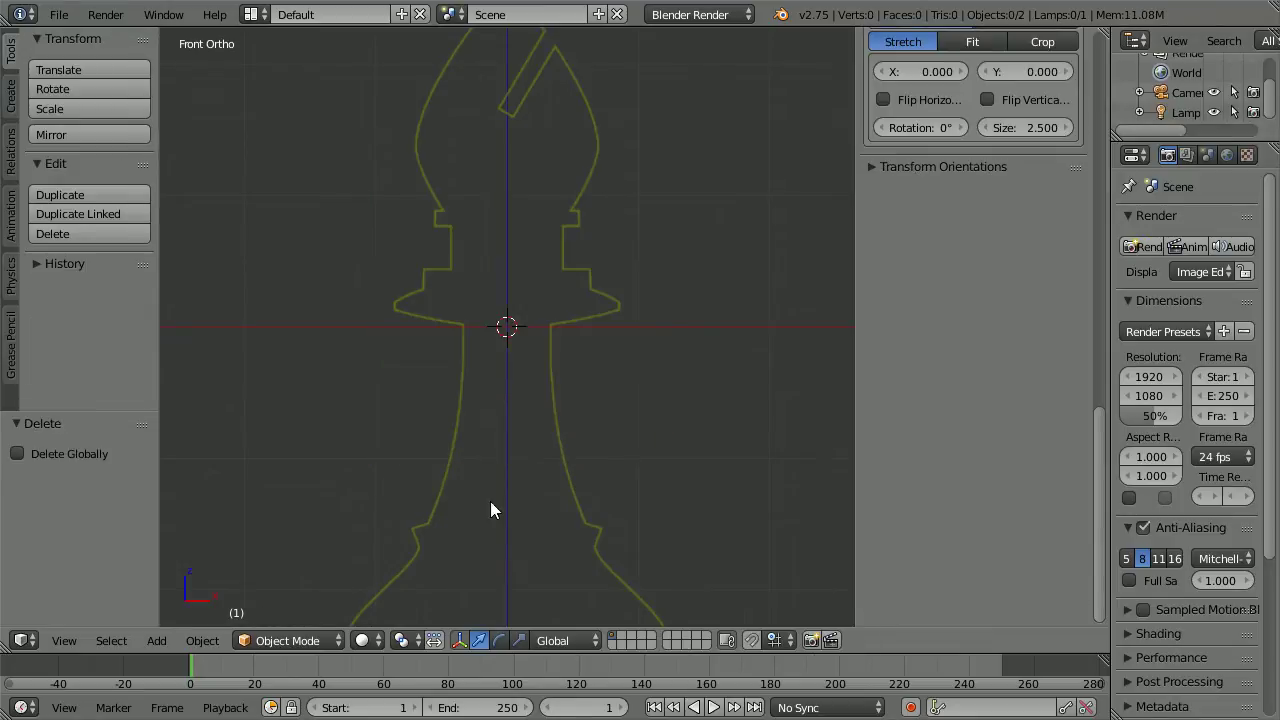
left_click(152, 642)
mouse_move(177, 616)
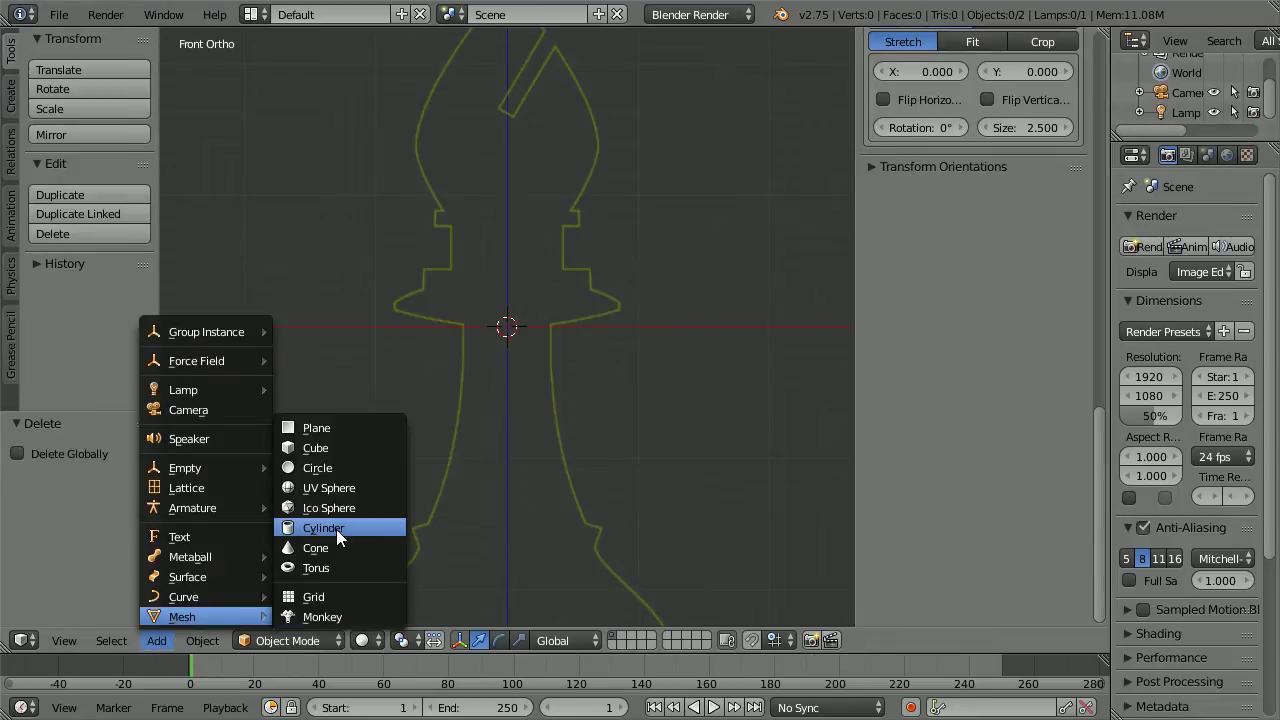
left_click(385, 528)
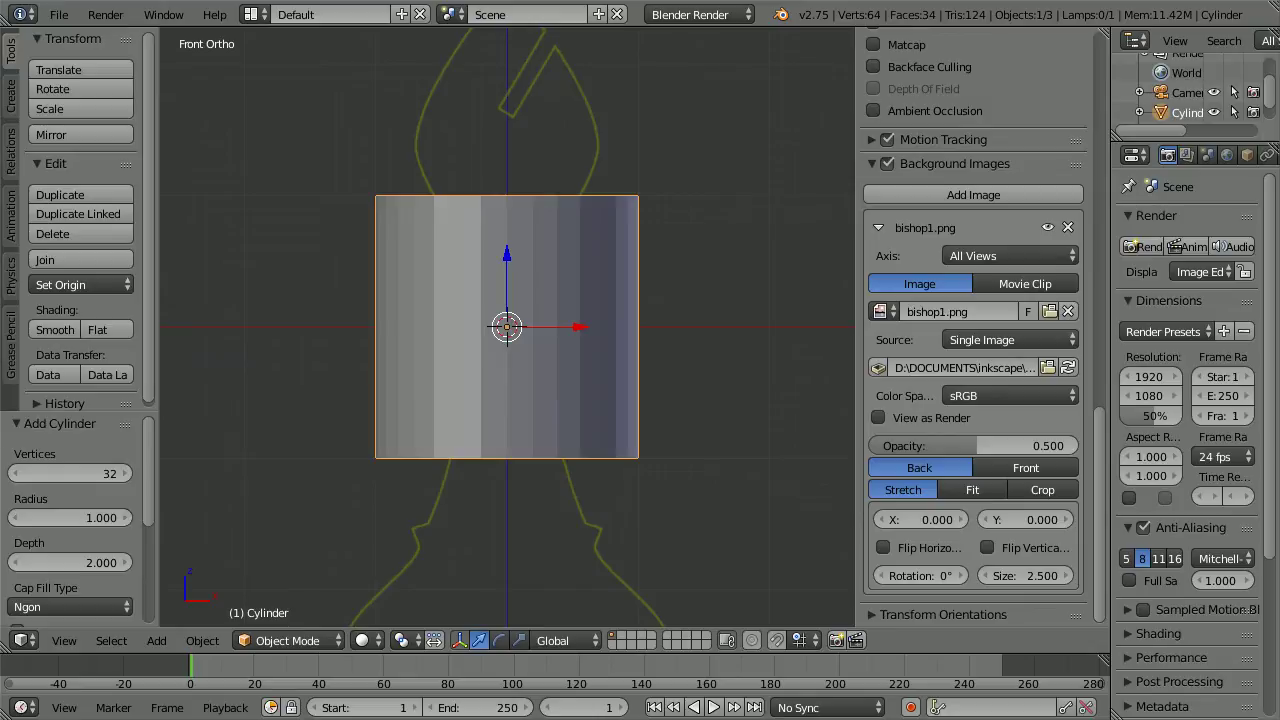
Flatten the cylinder to Z scale 0.1, then scale it uniformly by 1.25
left_click_drag(1110, 158, 1054, 158)
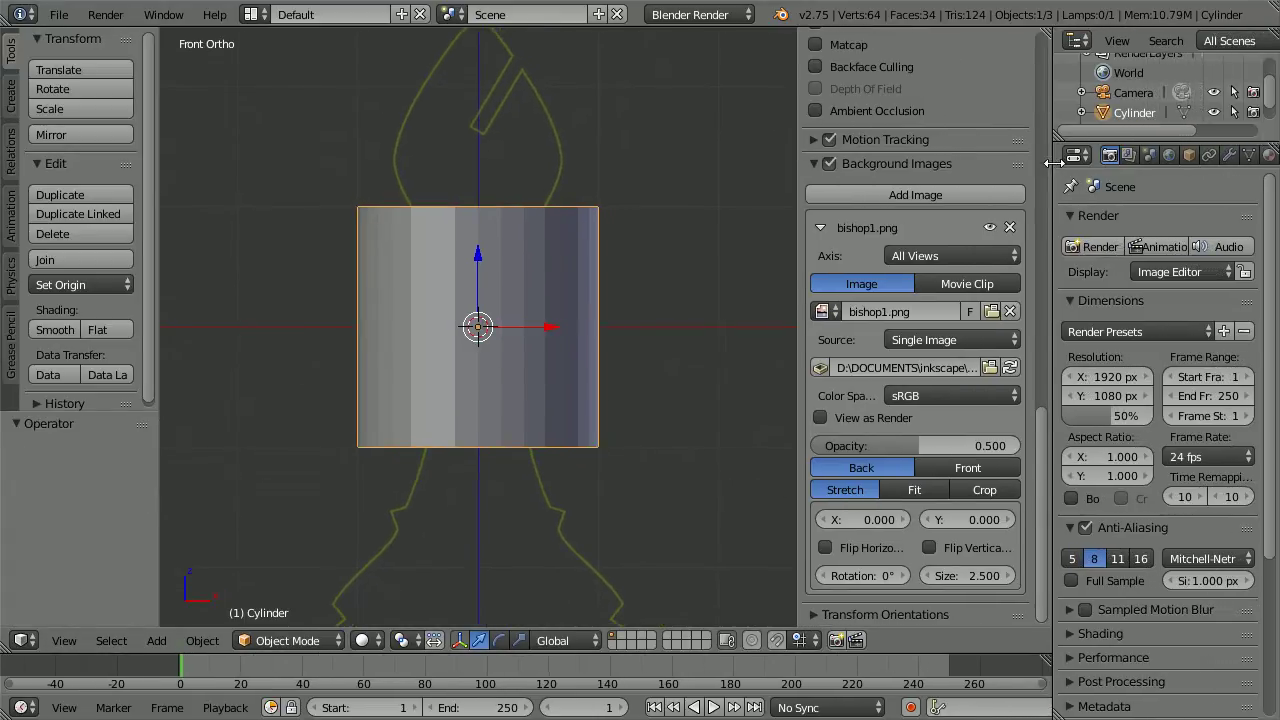
left_click(1190, 155)
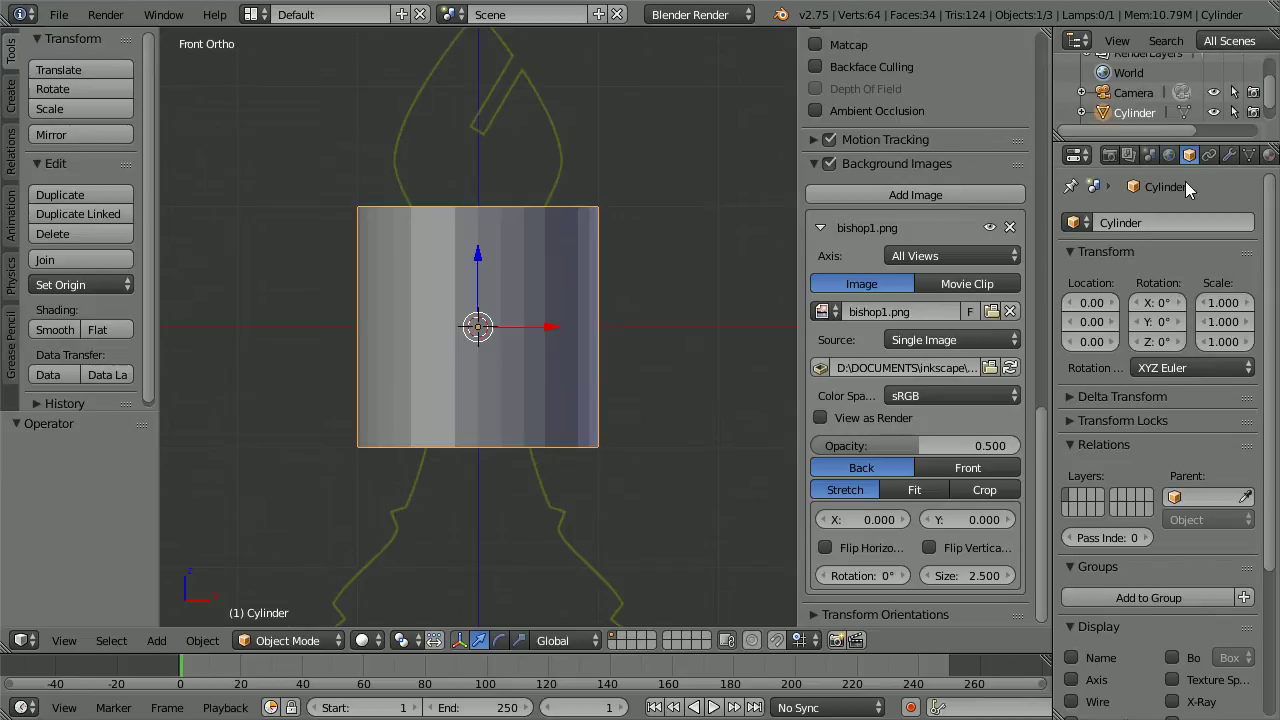
left_click(1220, 344)
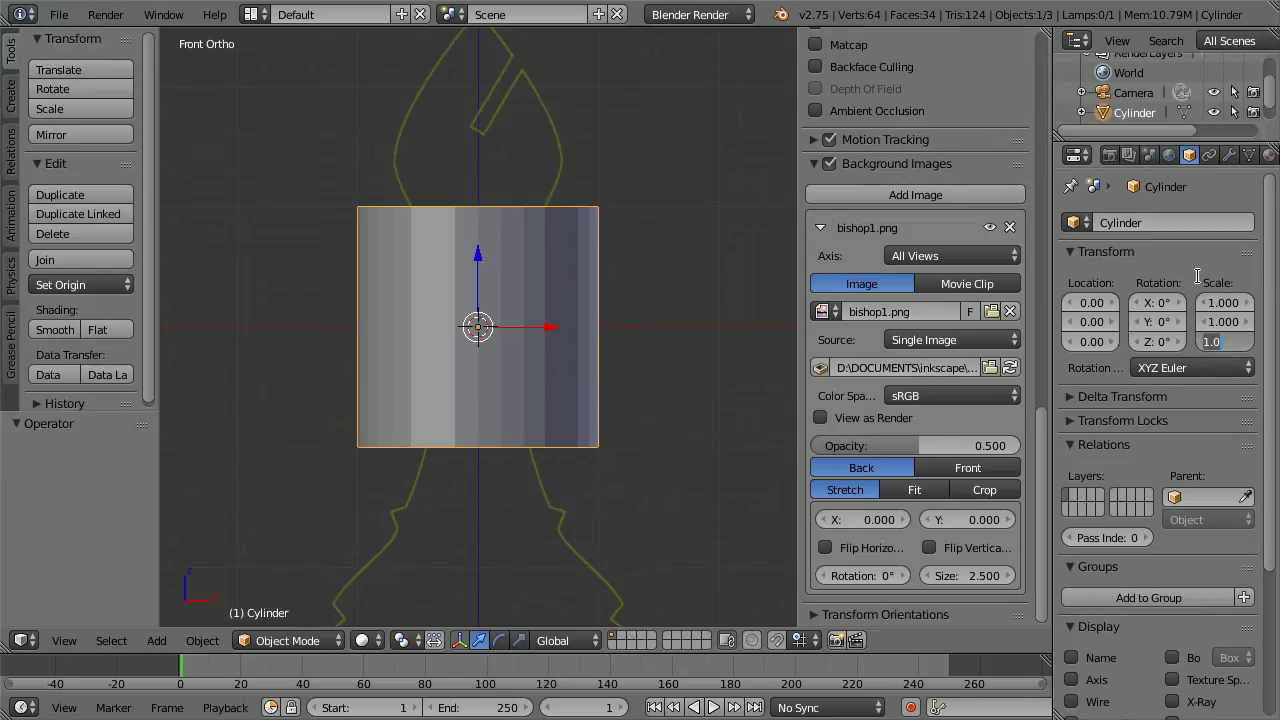
key("BackSpace")
type(".1")
key("Return")
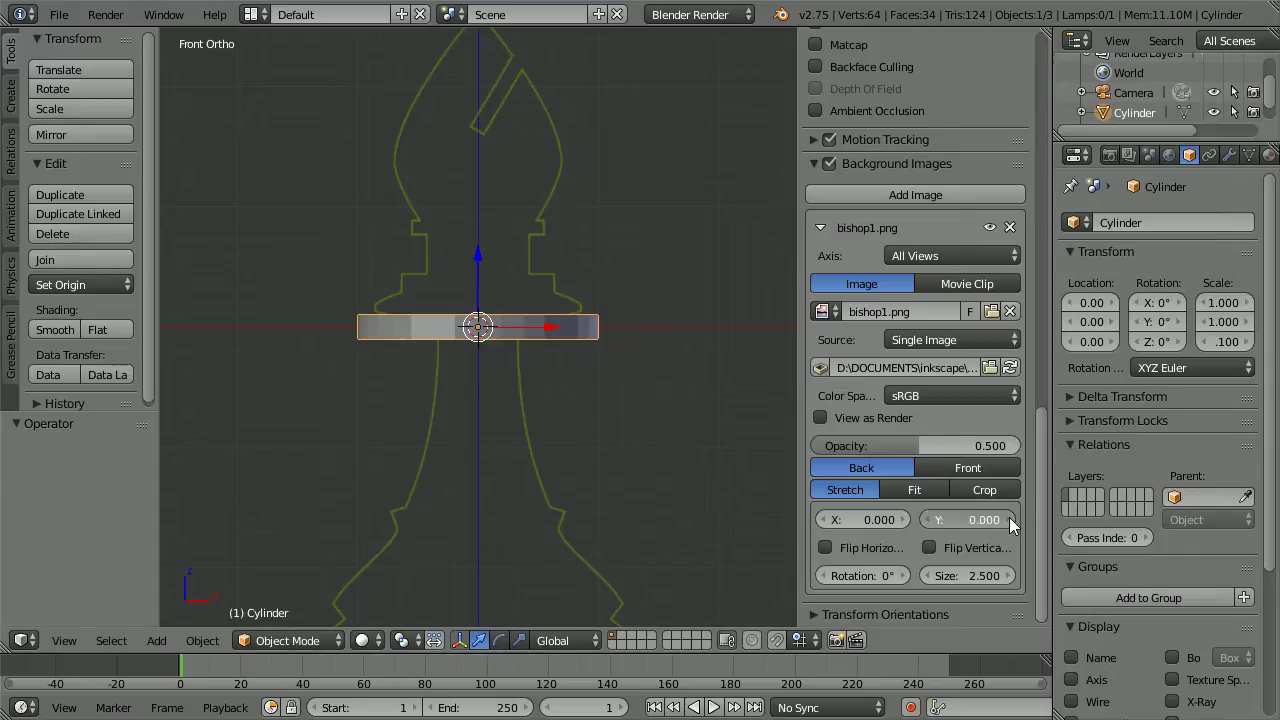
scroll(1009, 517, "up", 9, "ctrl")
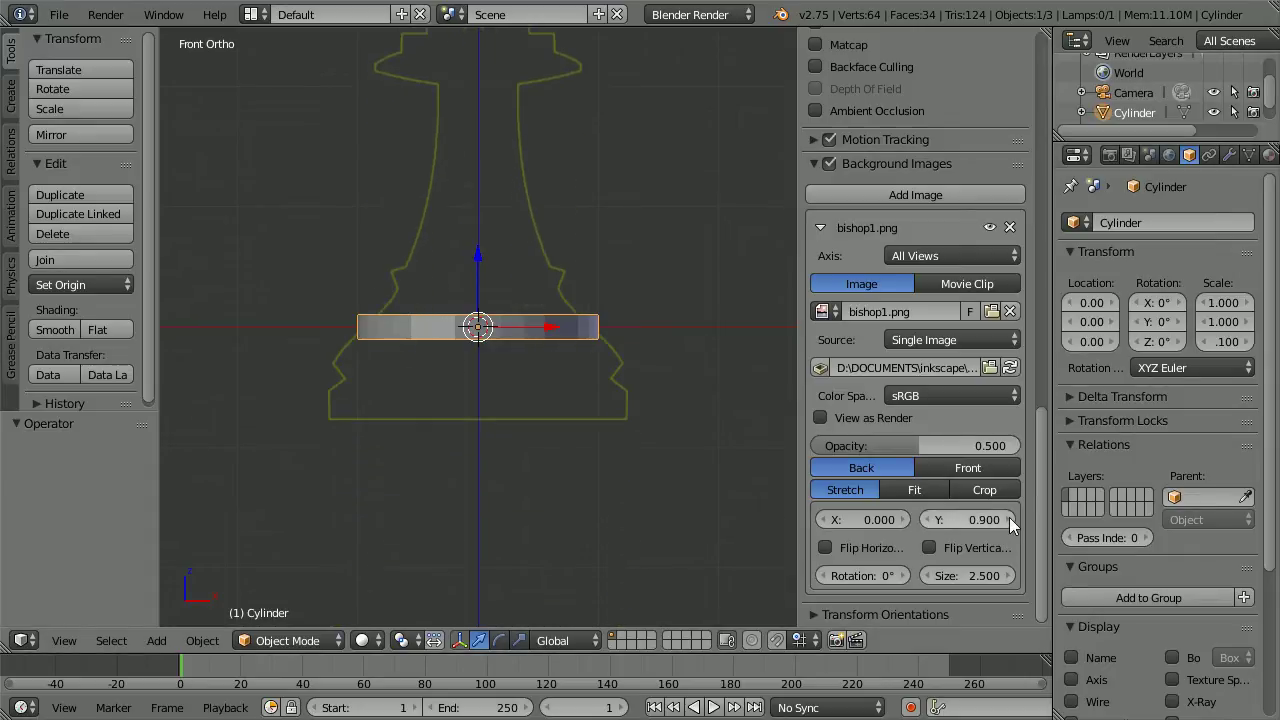
scroll(1009, 517, "up", 3, "ctrl")
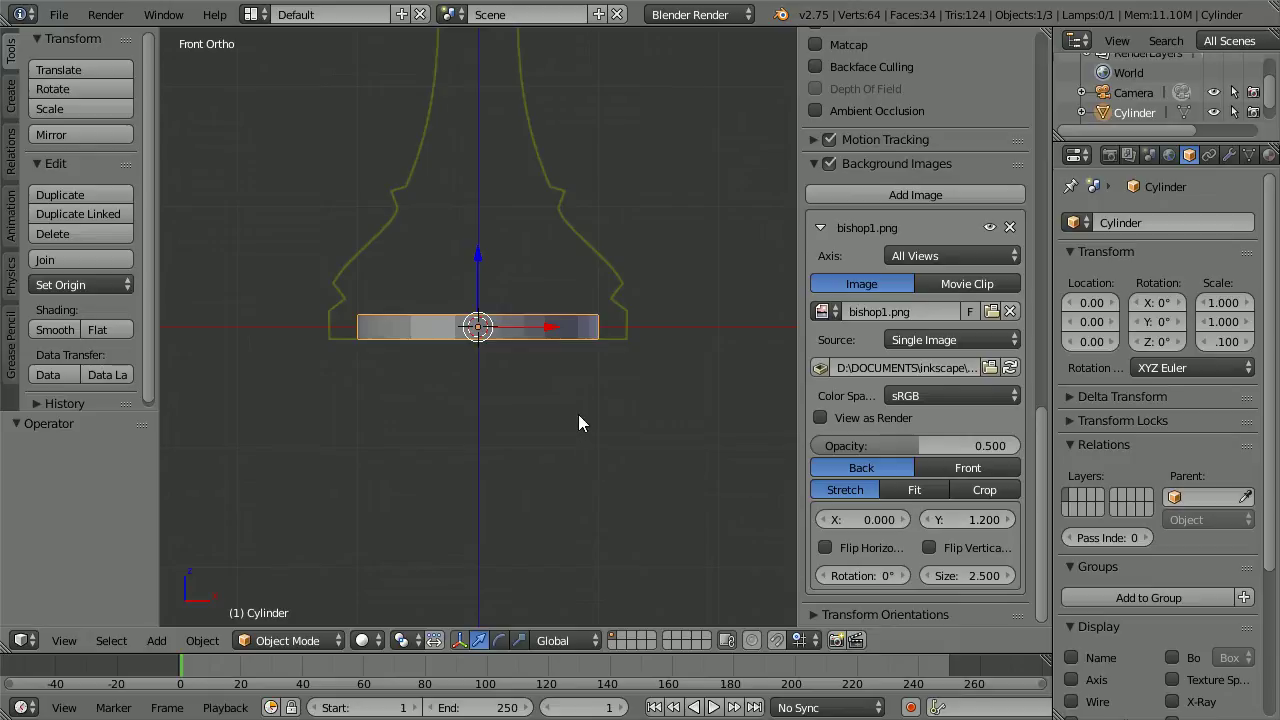
type("s1")
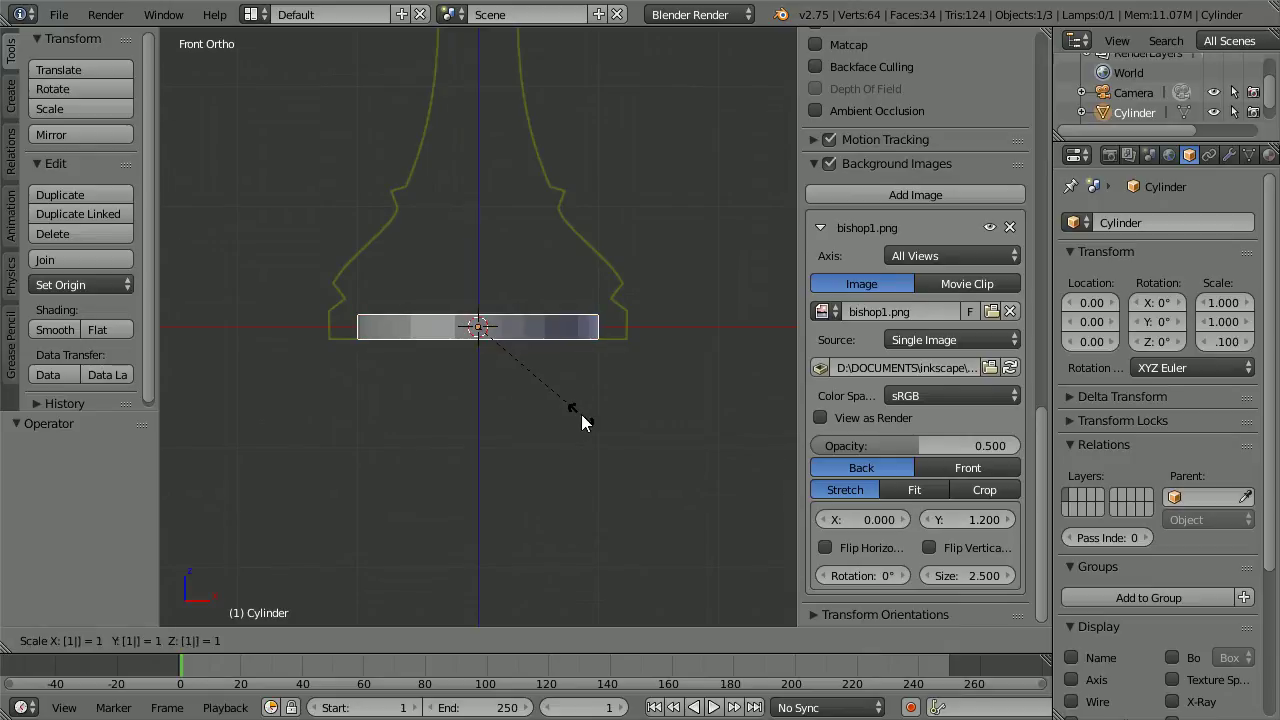
type(".25")
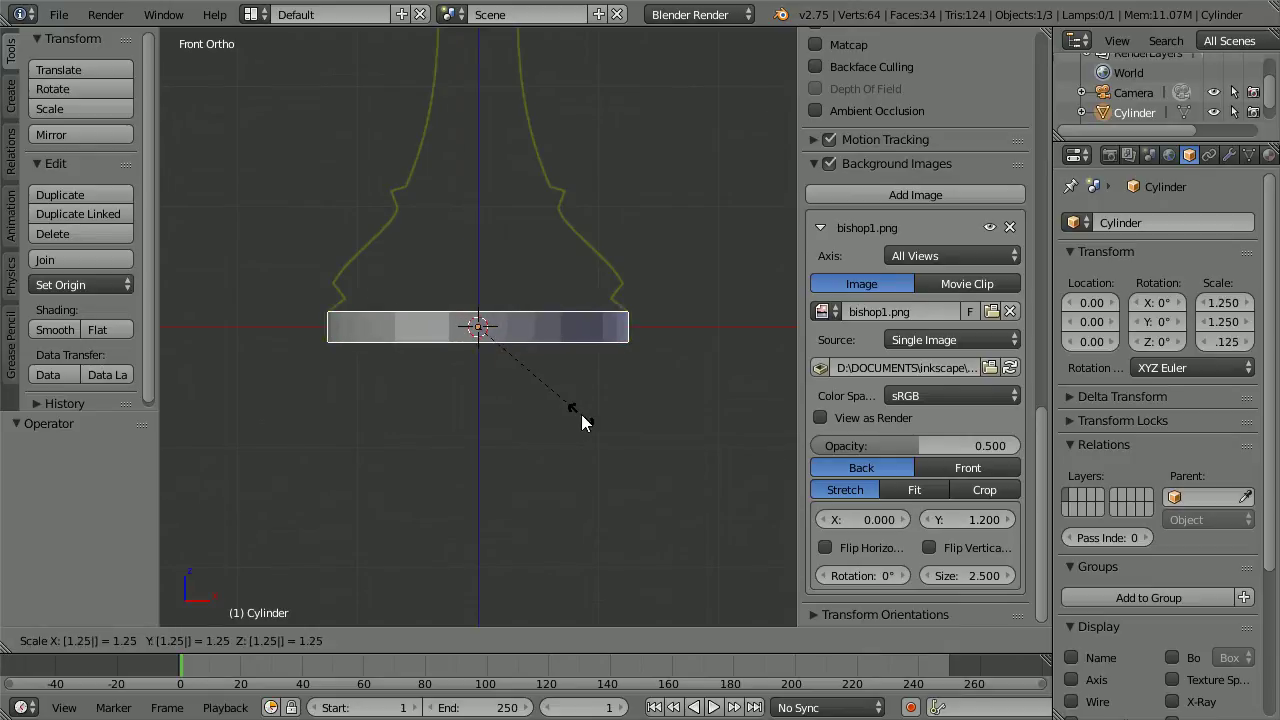
key("Return")
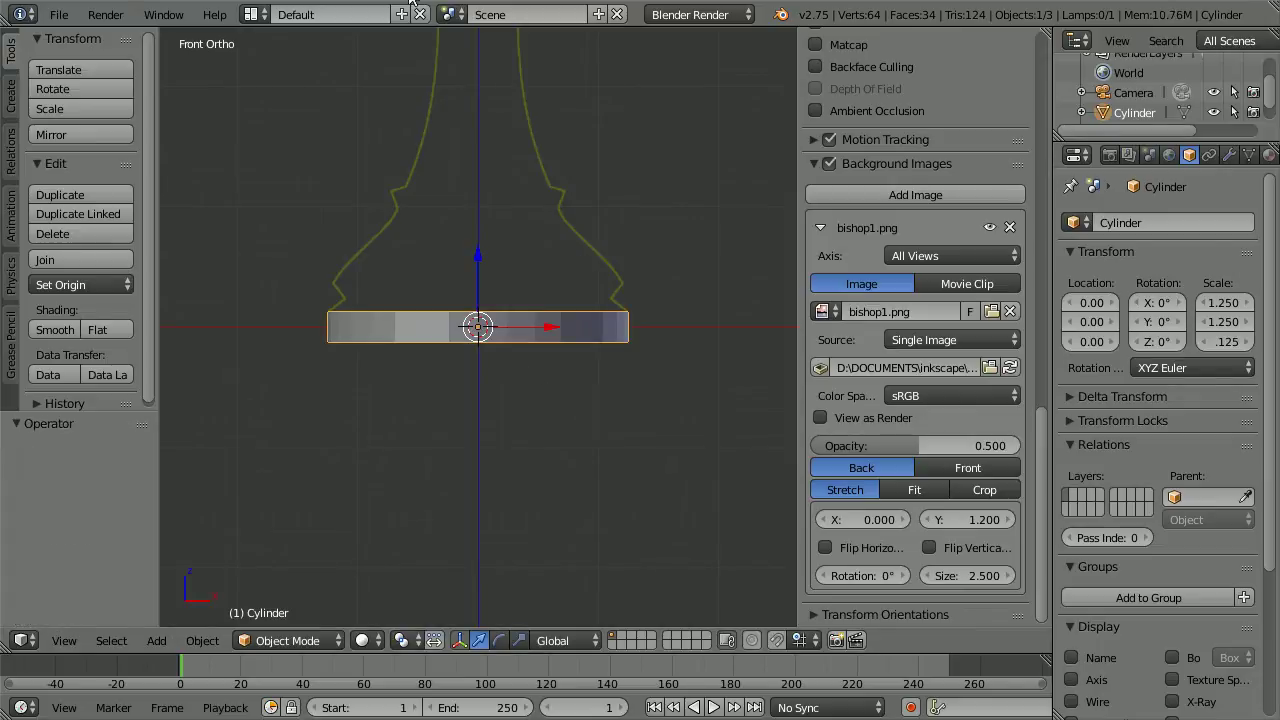
Hide the properties sidebar and put the cylinder into Edit Mode
left_click(70, 647)
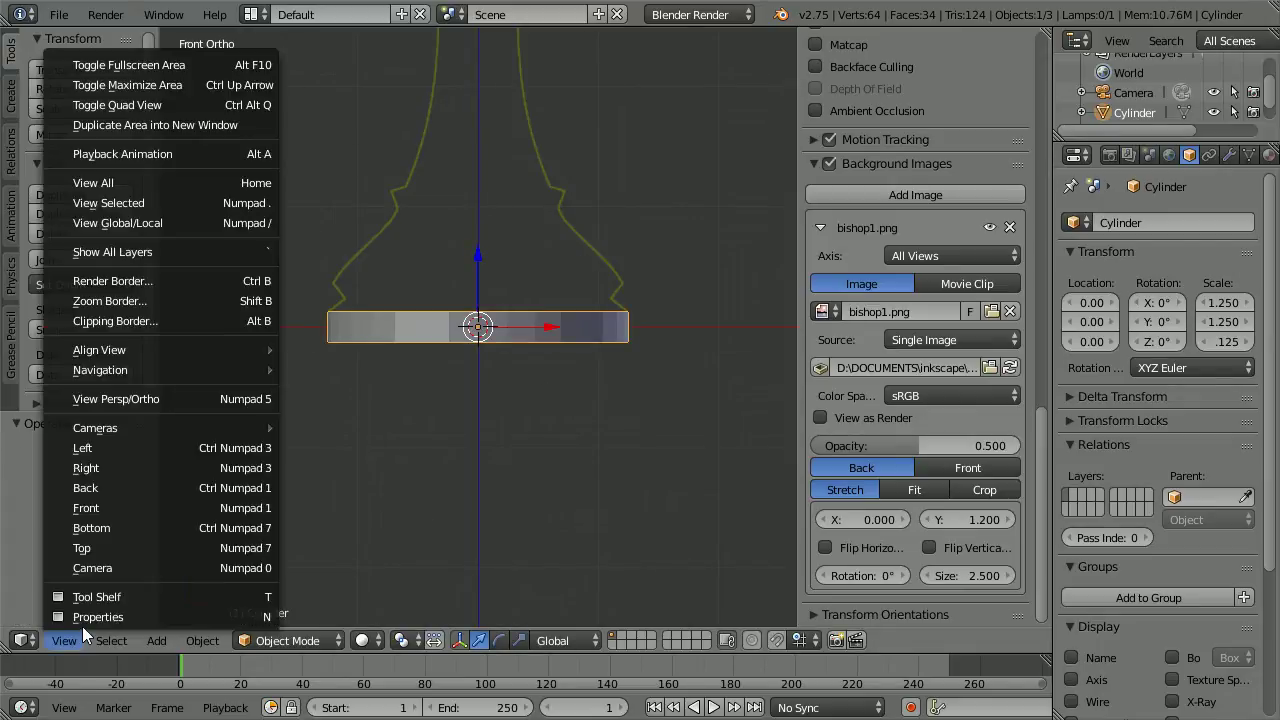
left_click(182, 612)
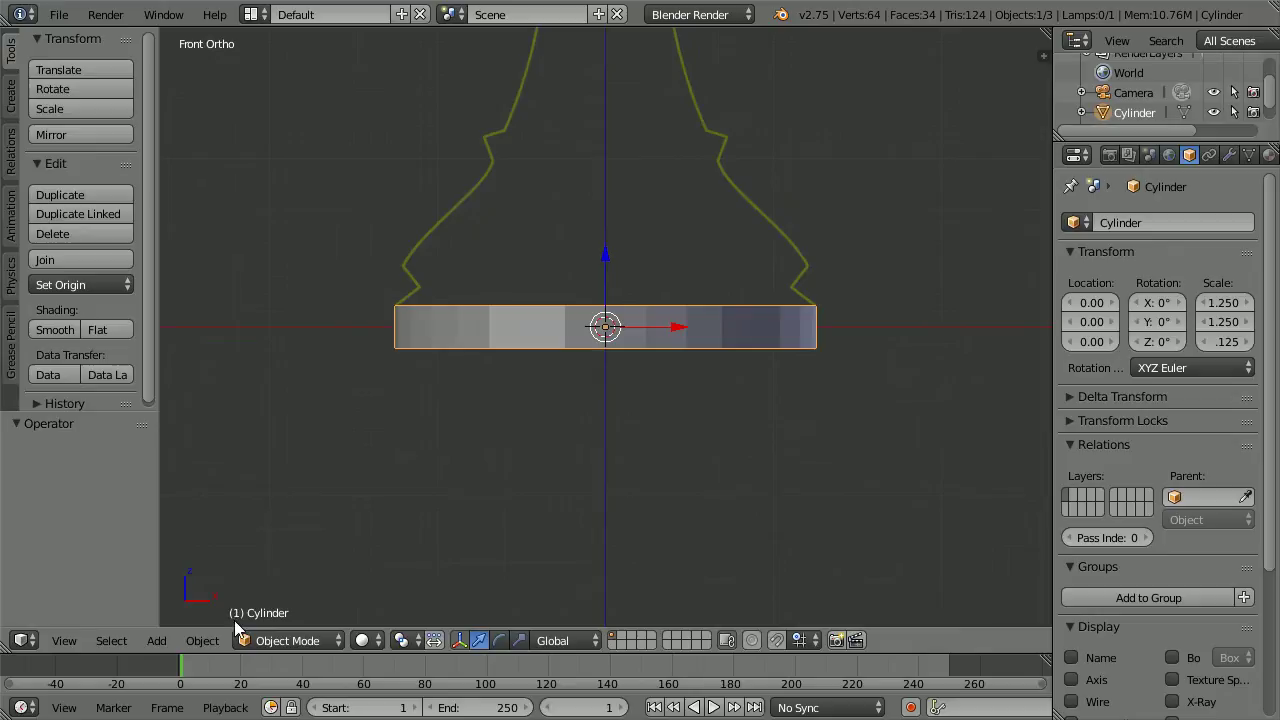
left_click(284, 639)
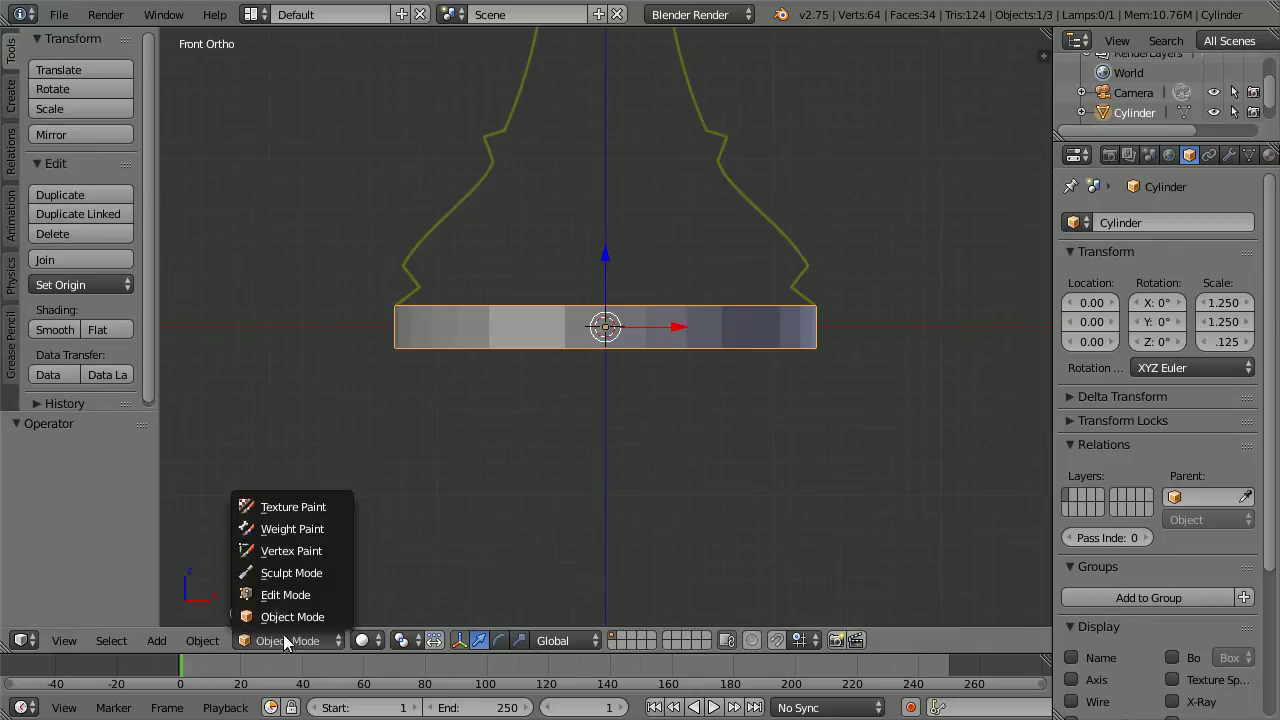
left_click(330, 595)
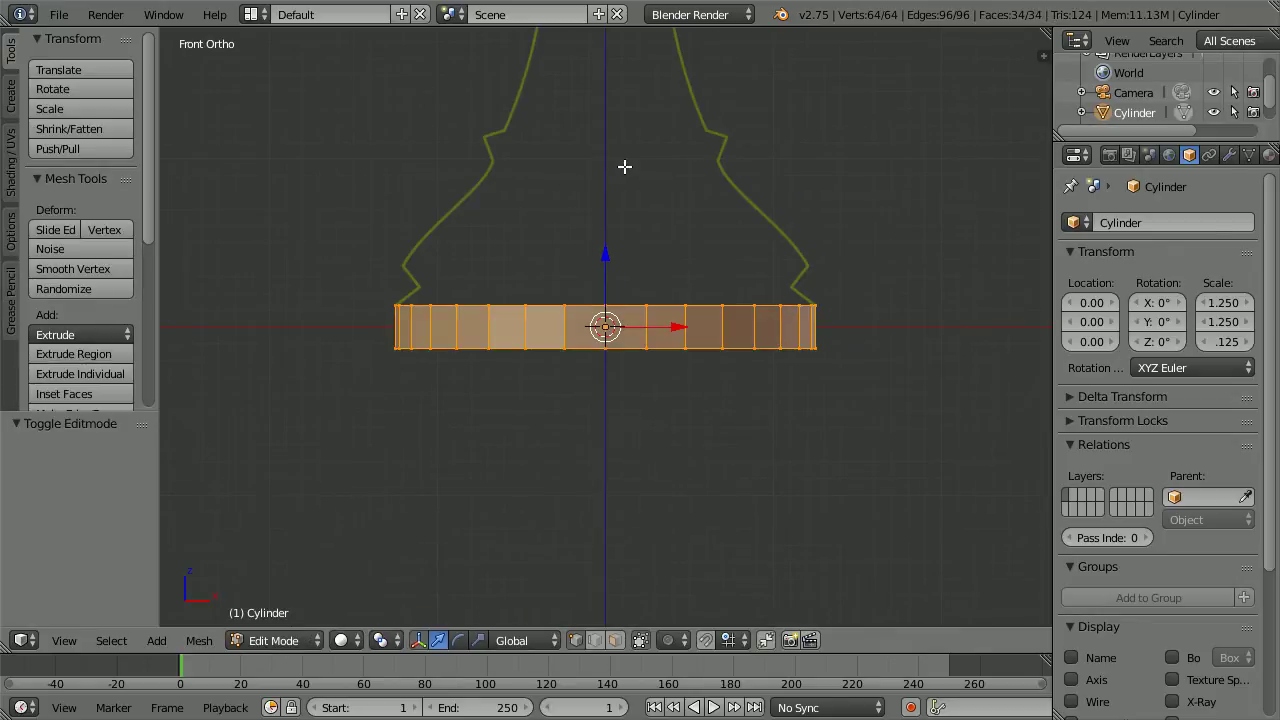
middle_click_drag(592, 155, 554, 197)
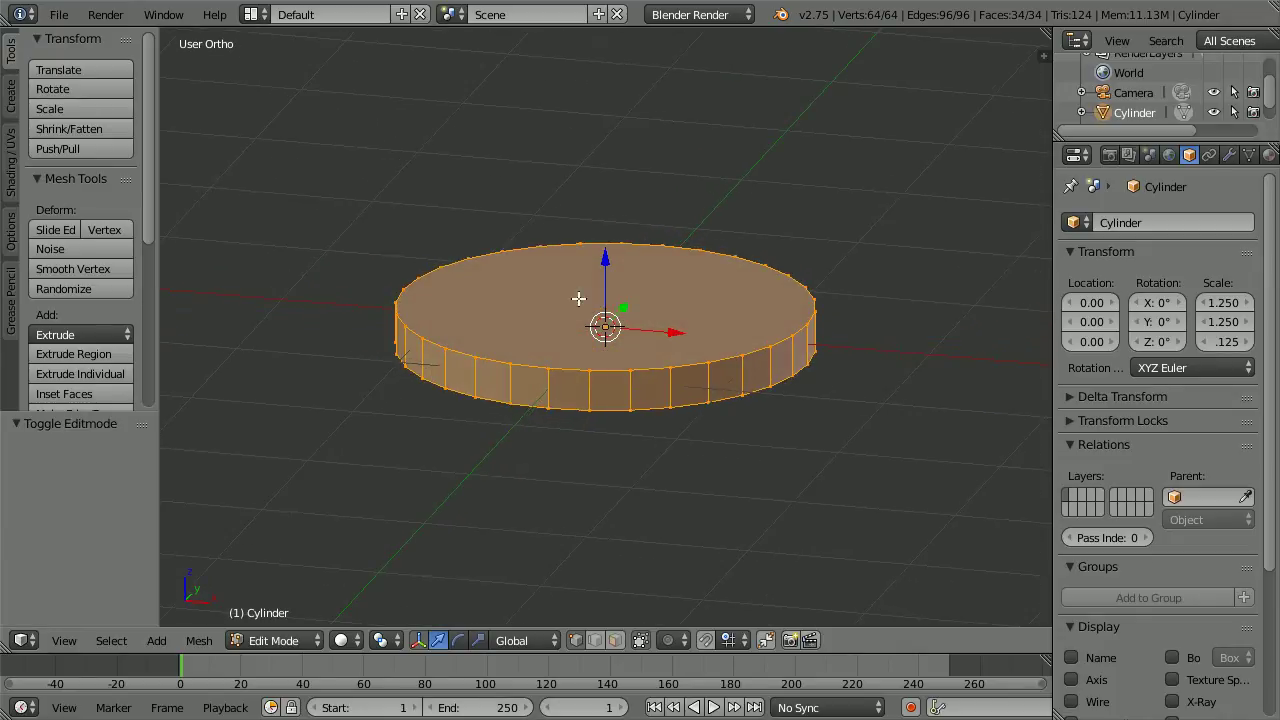
Select only the top face in face mode, then view from the front in wireframe
left_click(615, 640)
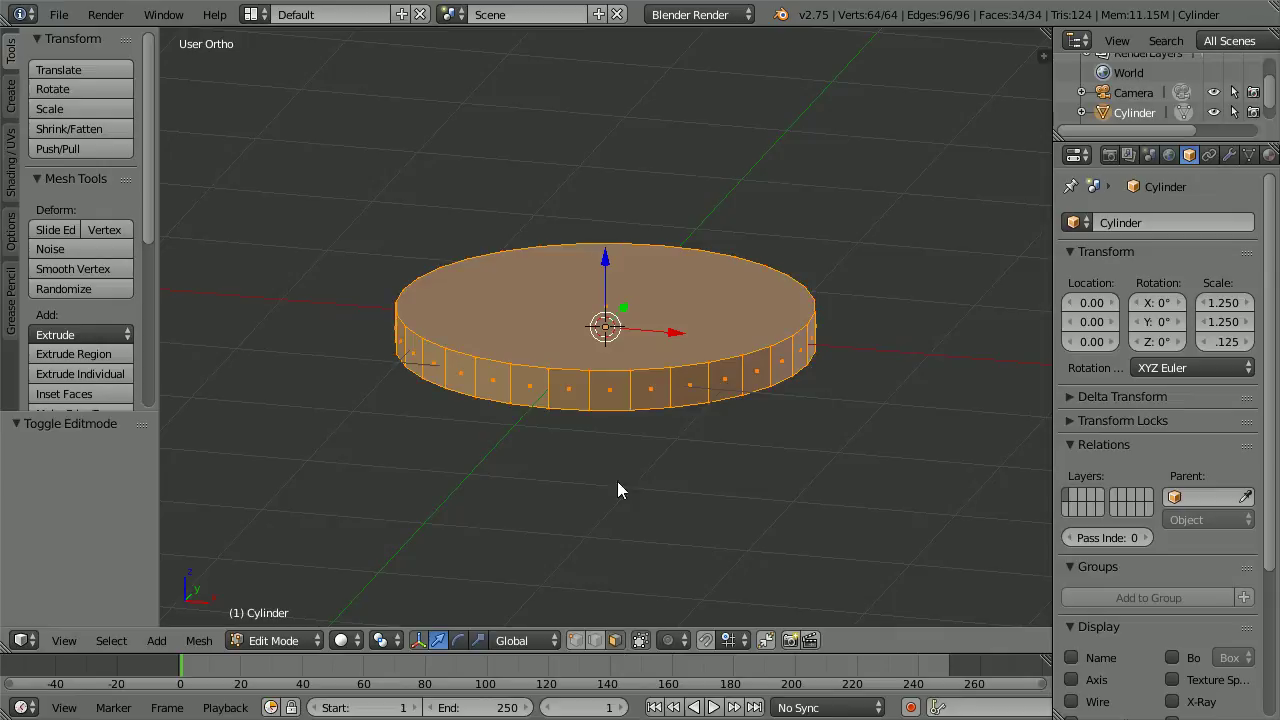
right_click(682, 286)
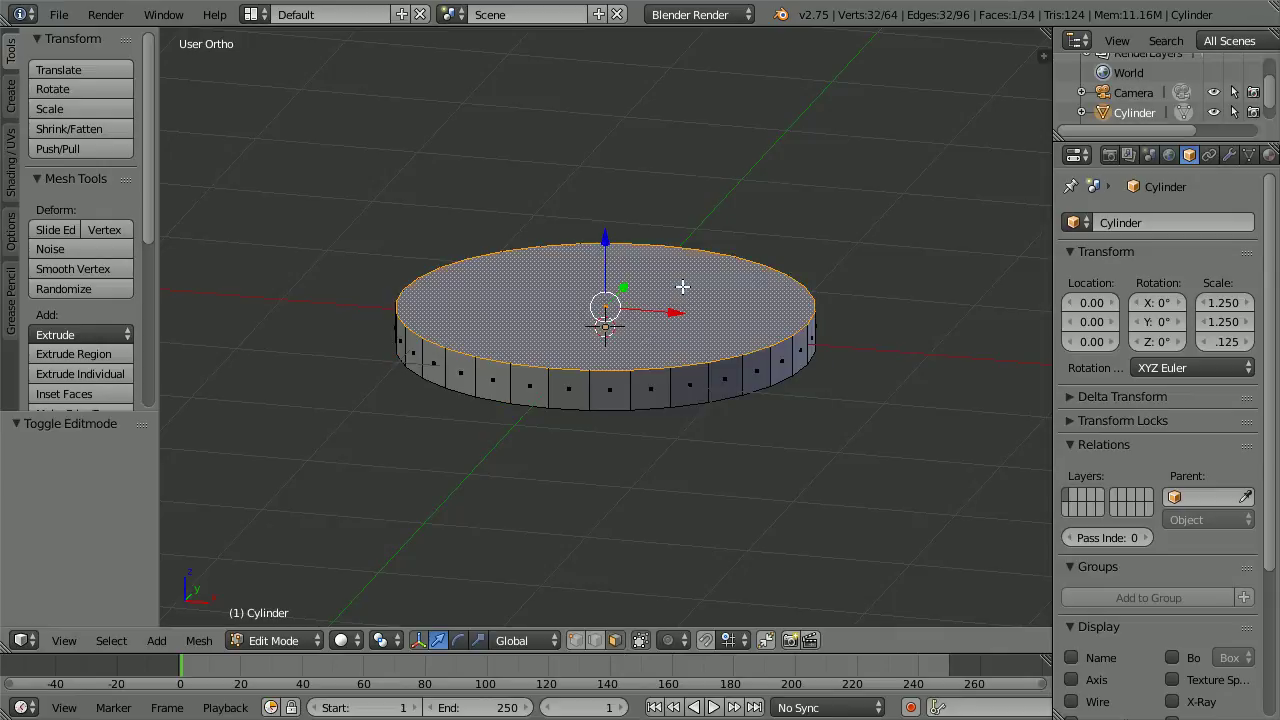
left_click(65, 641)
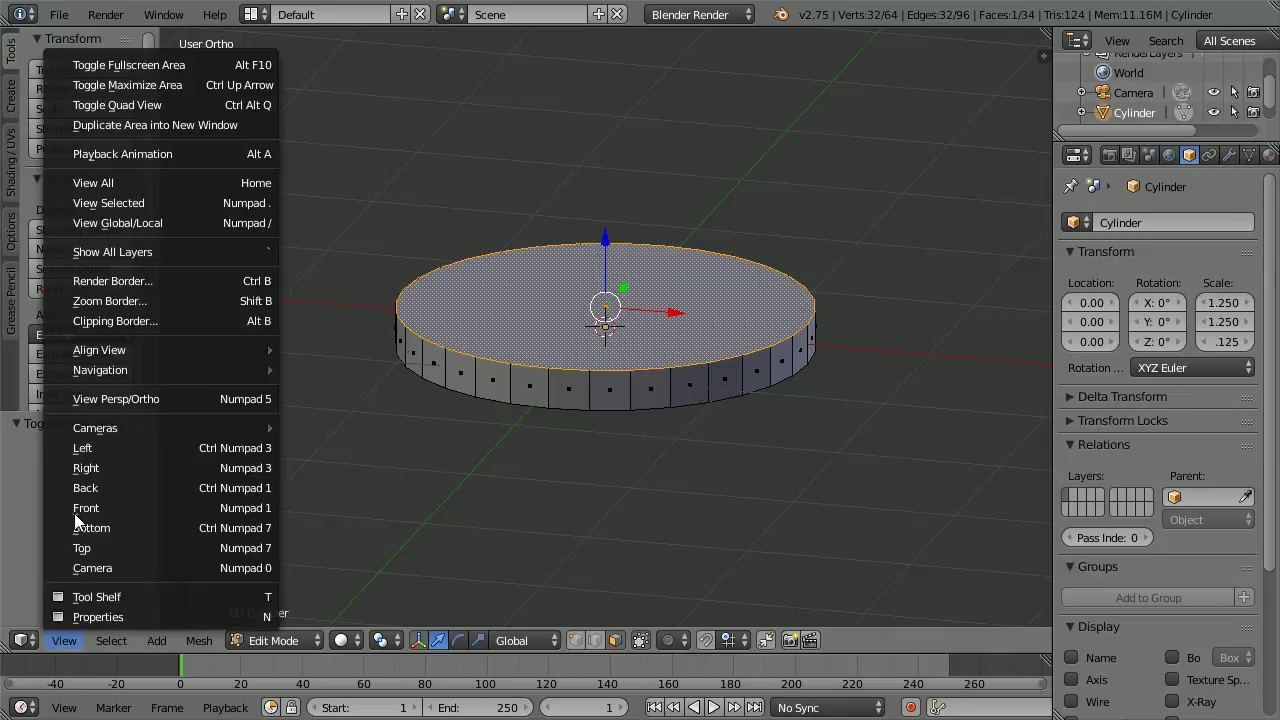
left_click(139, 510)
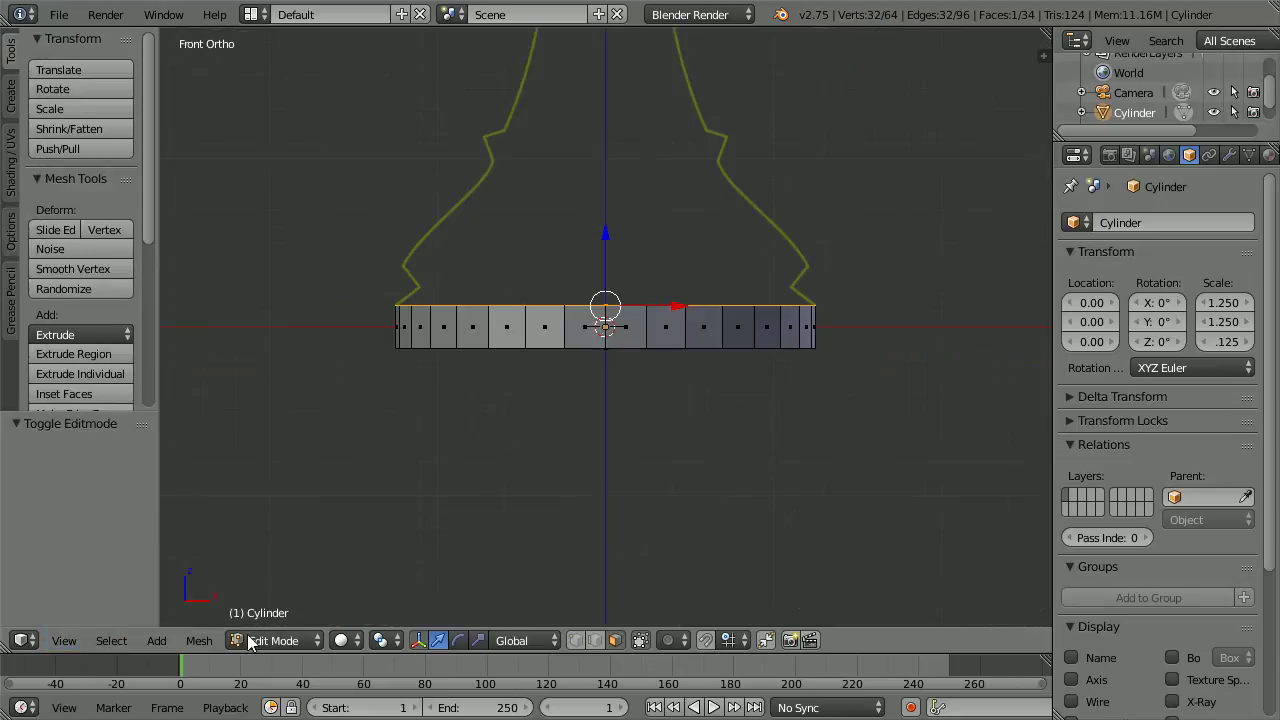
left_click(340, 641)
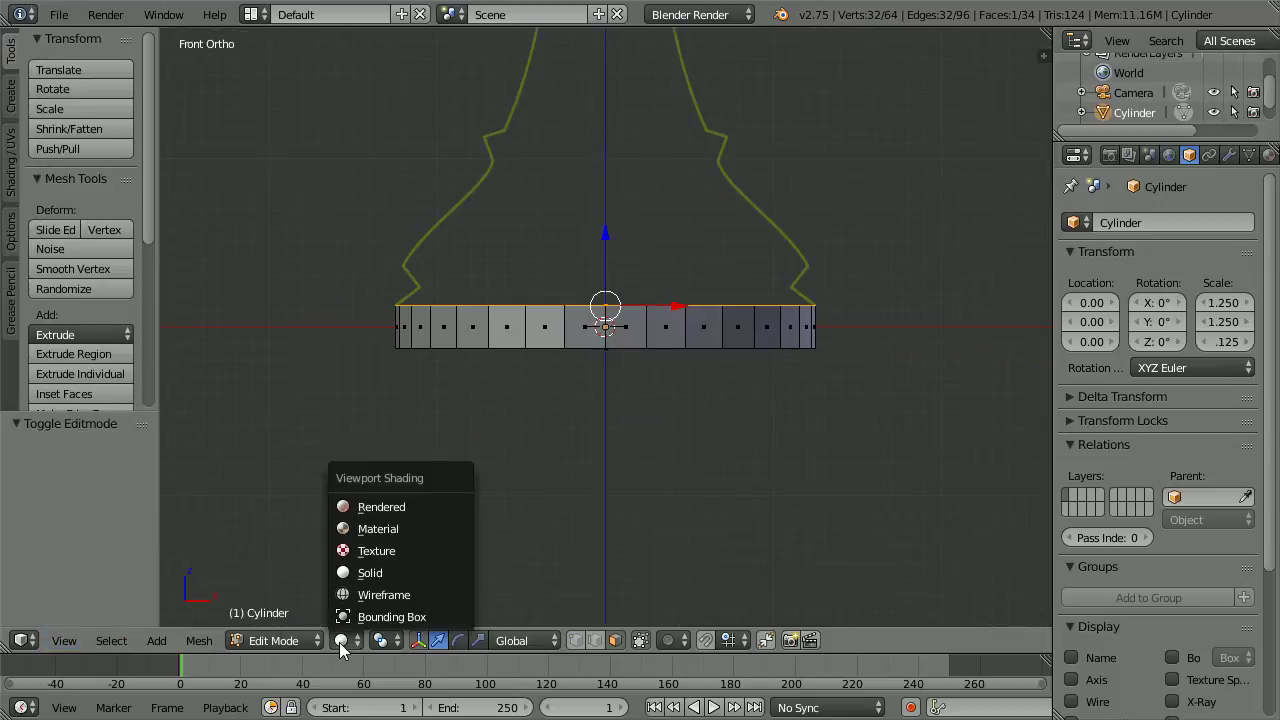
left_click(431, 594)
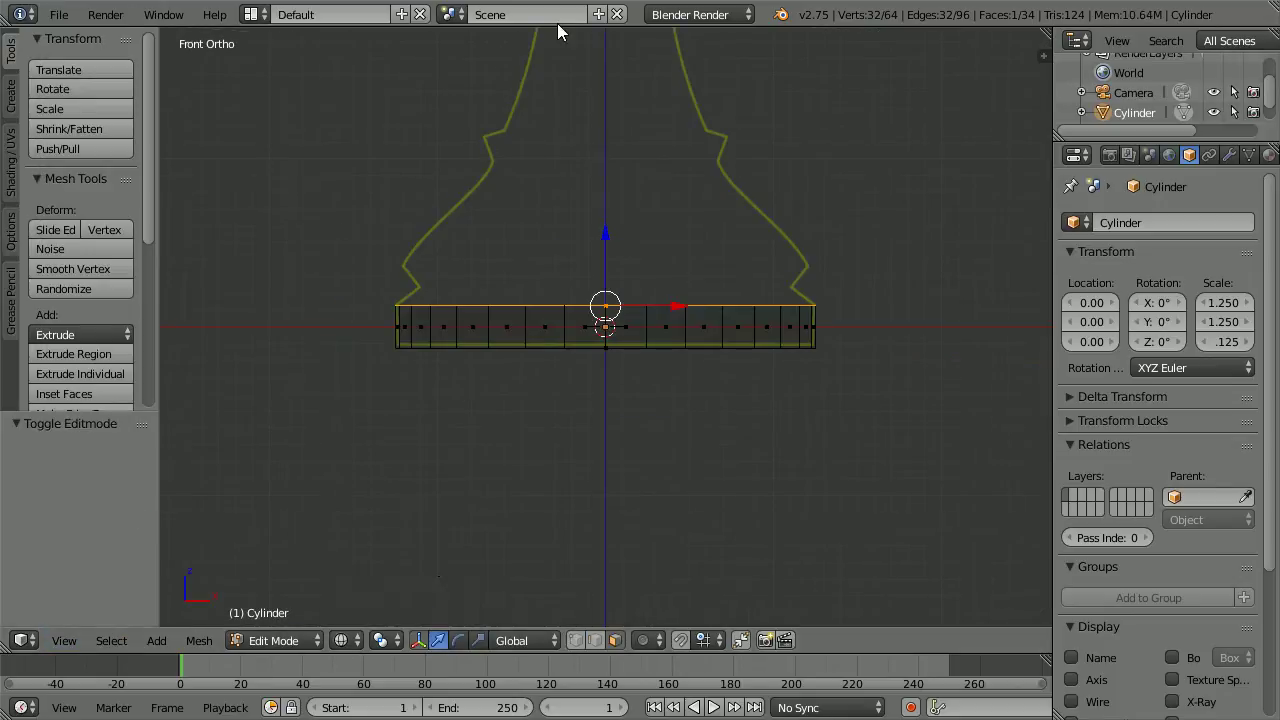
Extrude the top face up 0.115 and scale it inward to 0.894
scroll(700, 240, "up", 4)
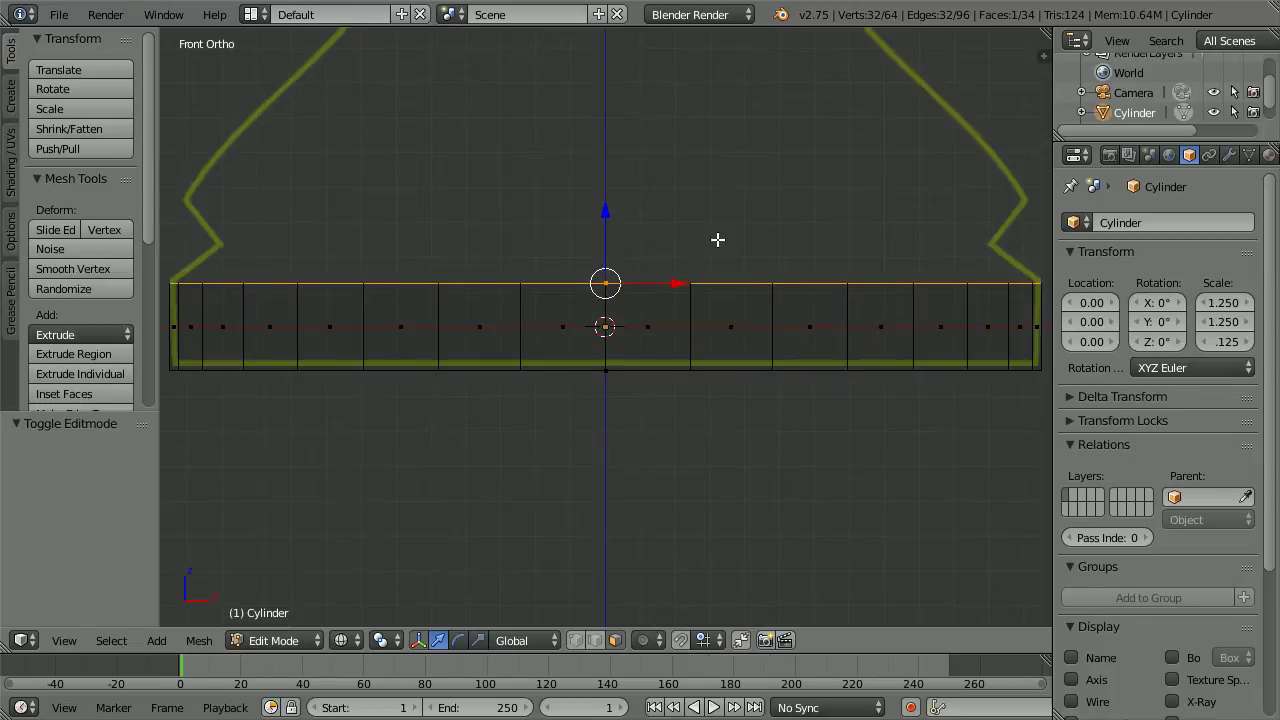
key("e")
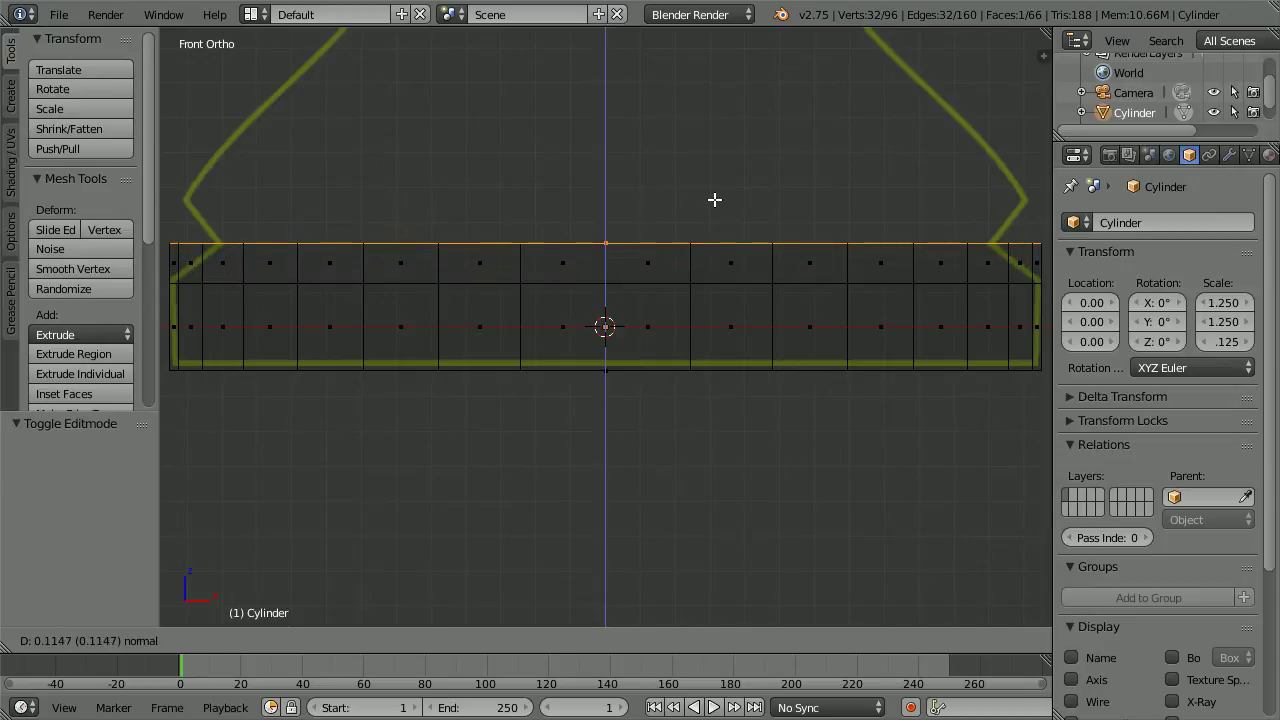
left_click(714, 200)
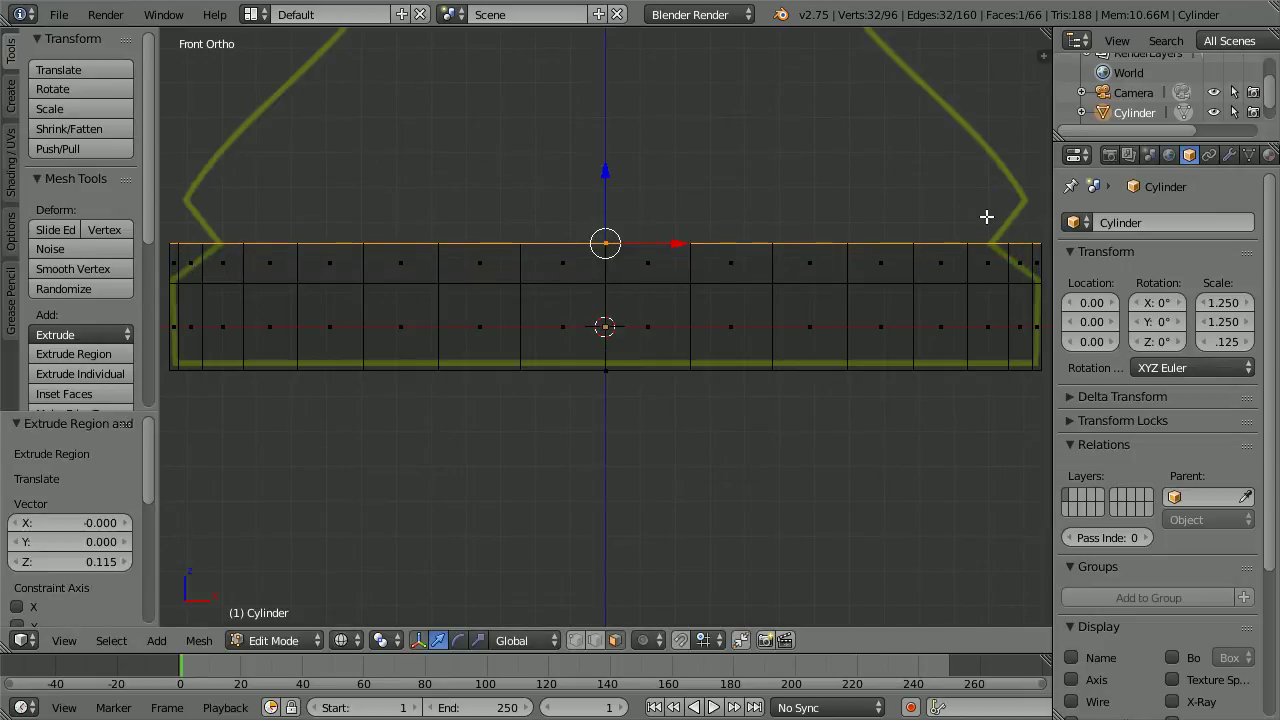
key("s")
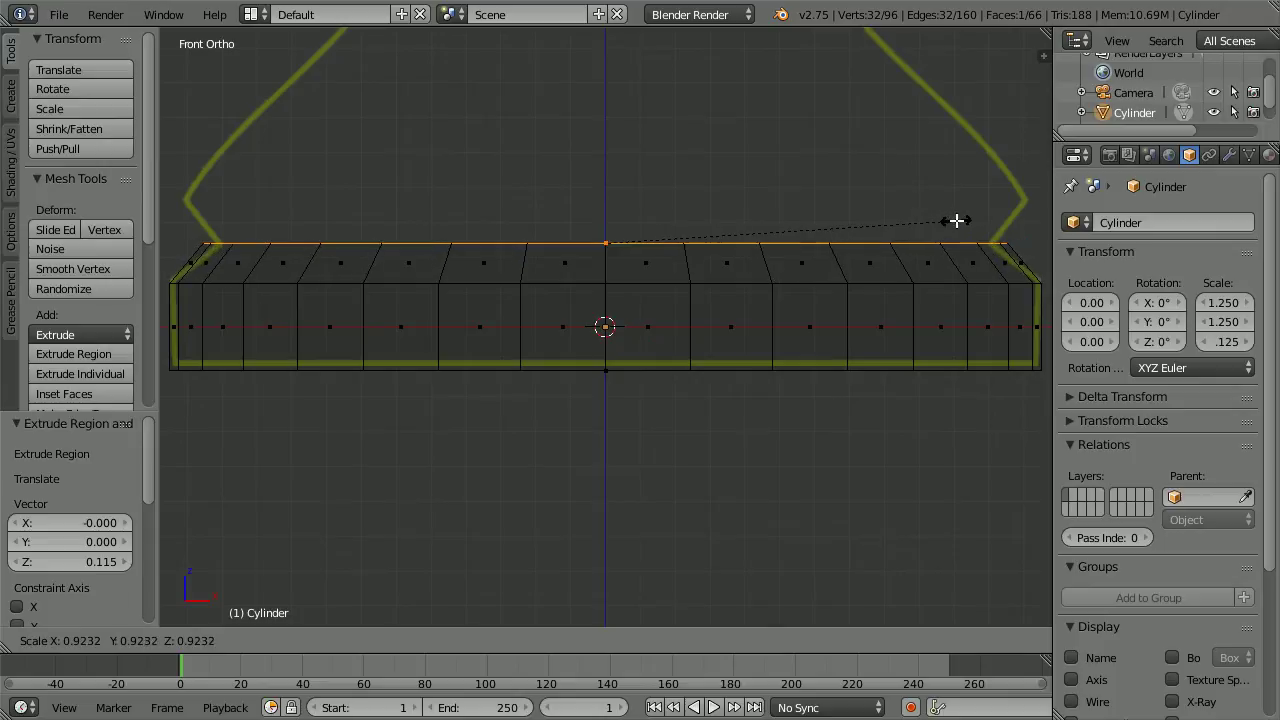
left_click(946, 224)
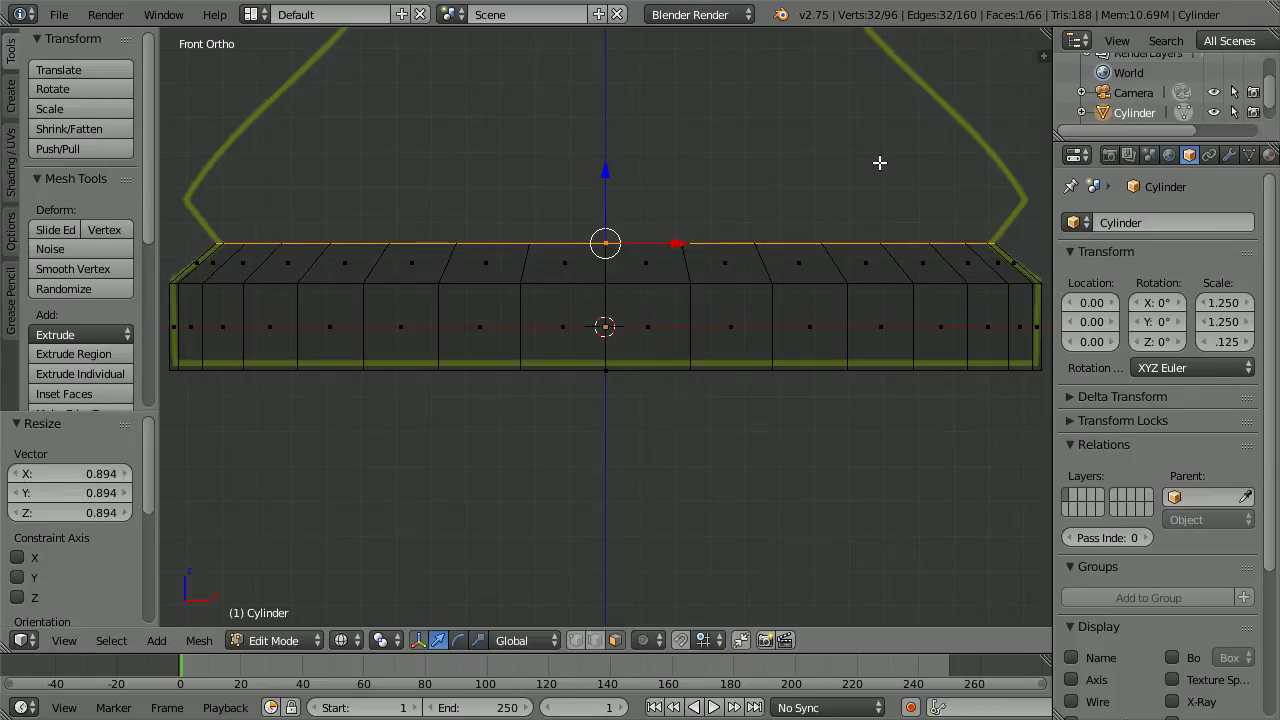
key("Tab")
key("Tab")
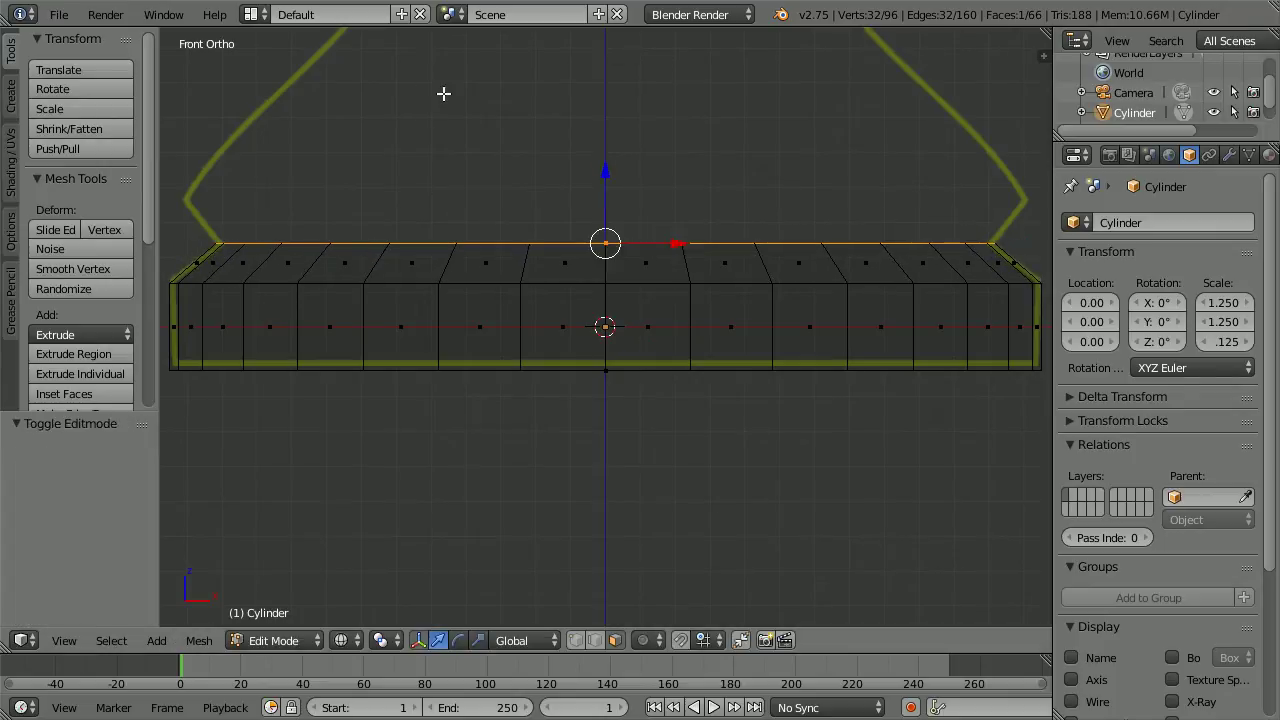
scroll(617, 451, "up", 7, "shift")
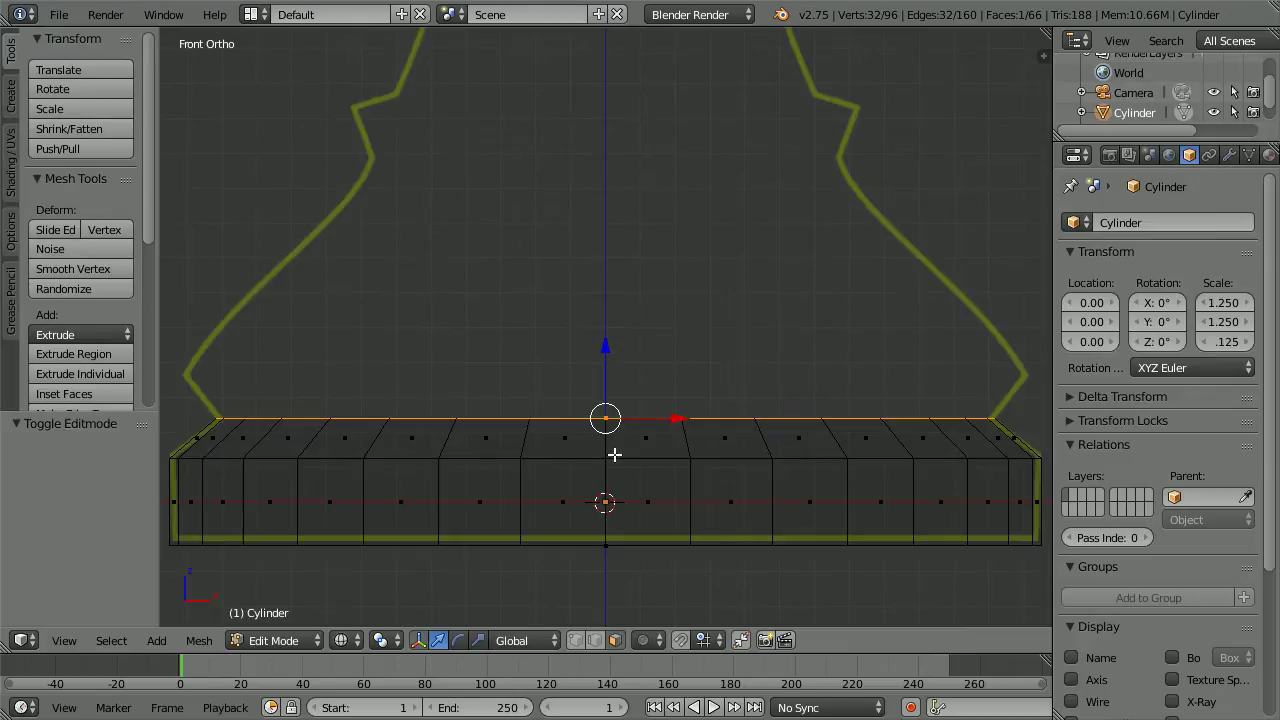
scroll(614, 454, "up", 2, "shift")
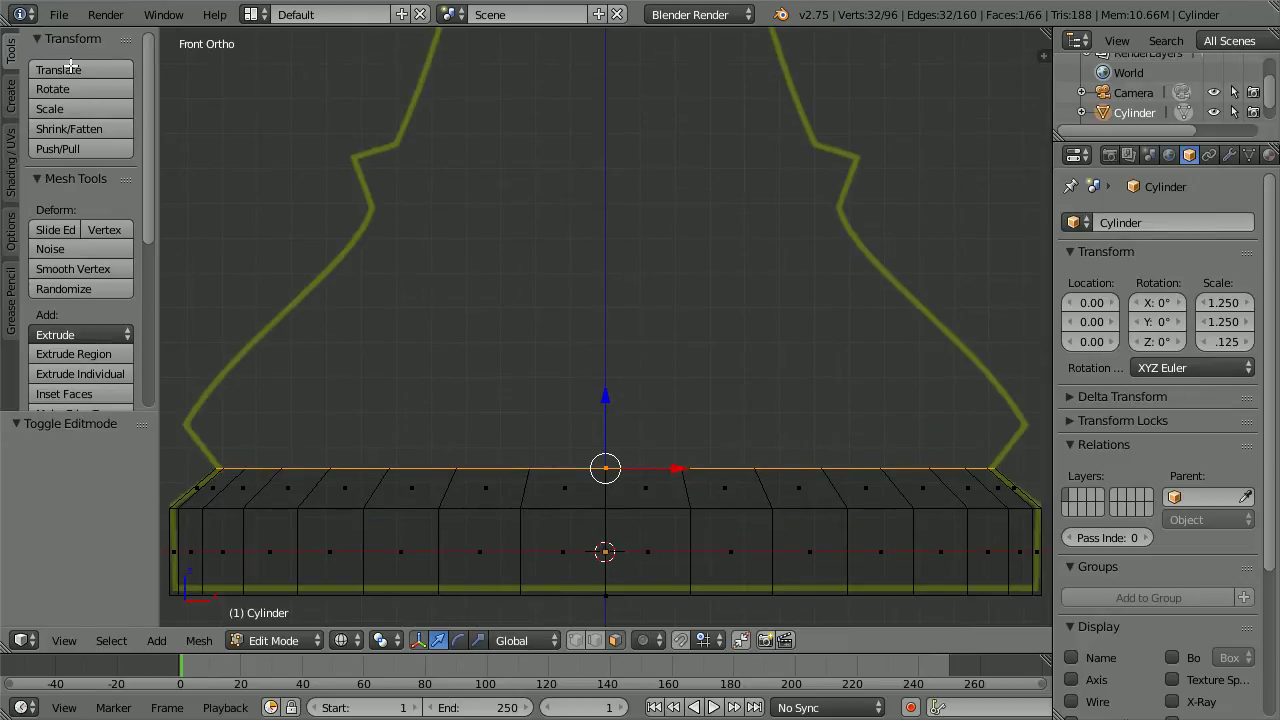
Open bishopTut6.blend from recent files and zoom in on the selected top loop
left_click(60, 18)
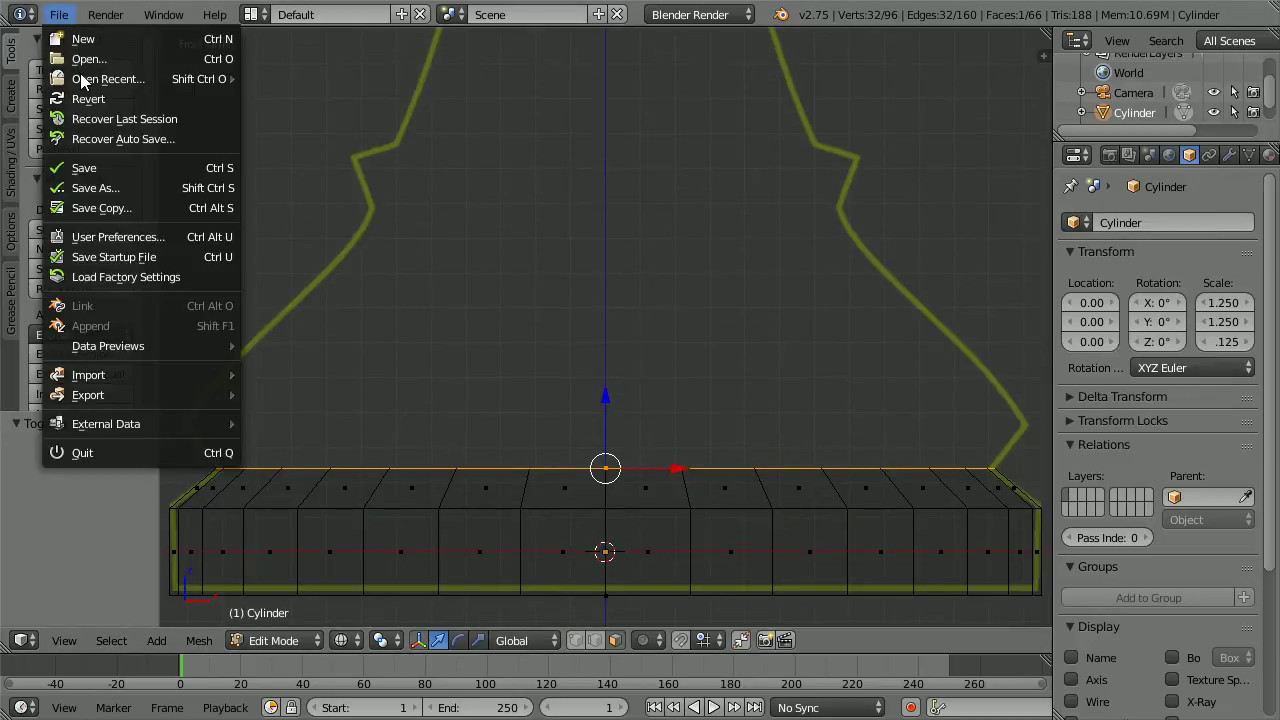
mouse_move(85, 84)
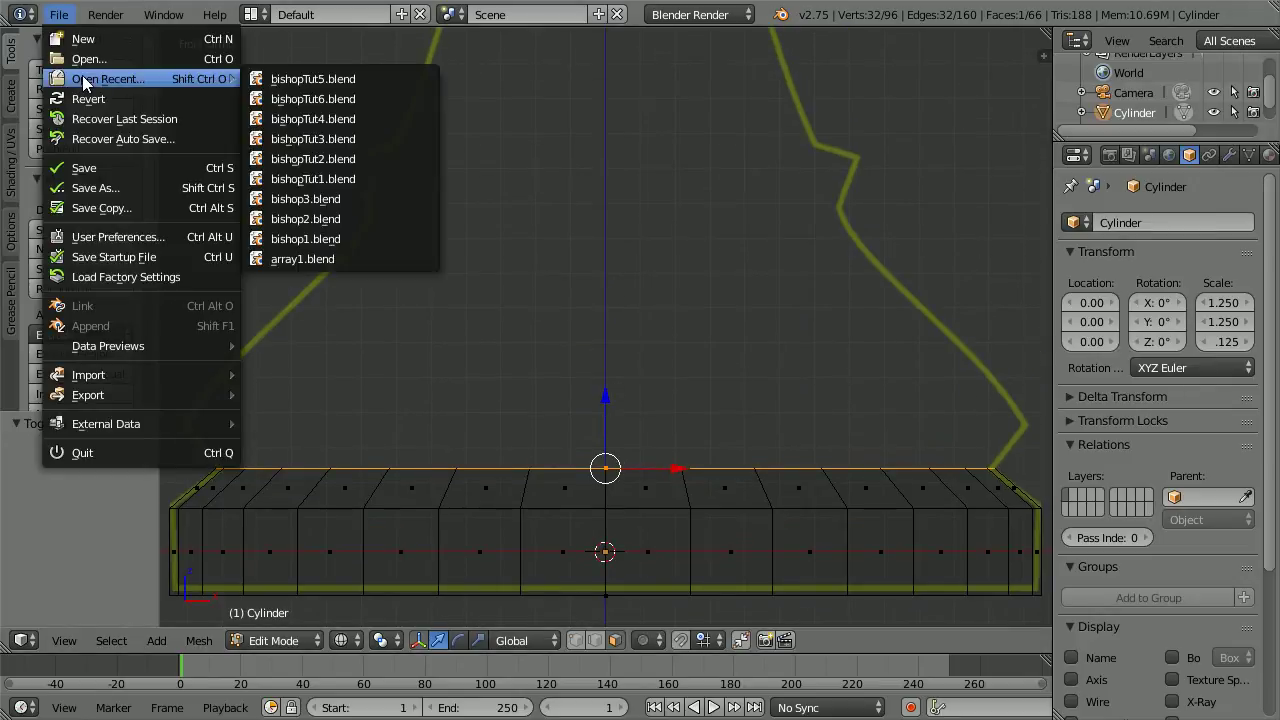
left_click(323, 99)
scroll(626, 378, "up", 3)
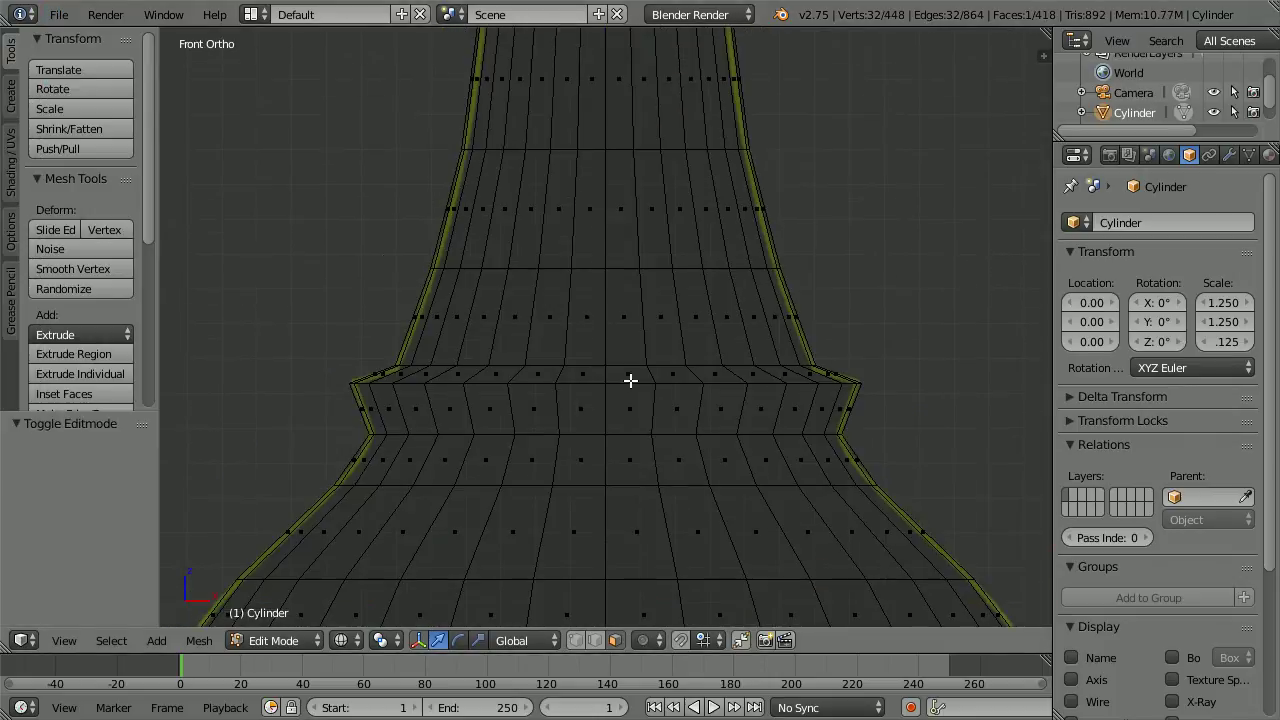
scroll(628, 378, "down", 3)
scroll(626, 376, "up", 6, "shift")
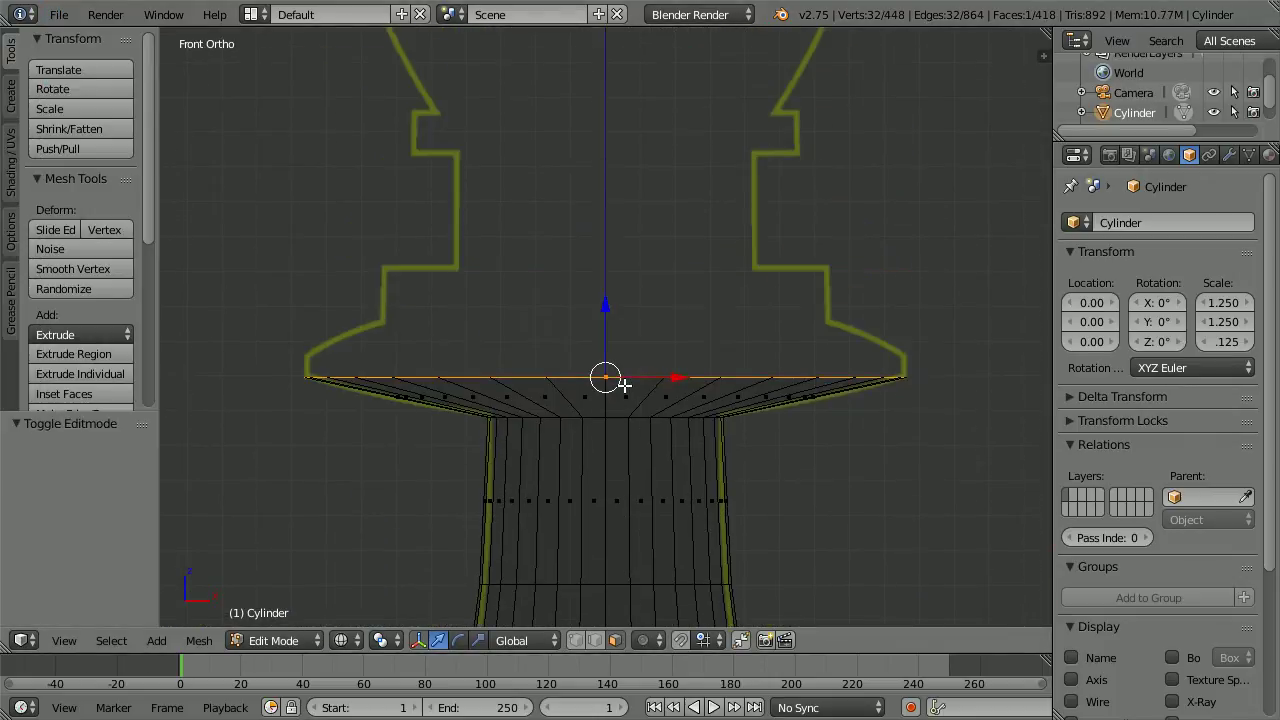
scroll(624, 384, "up", 2, "shift")
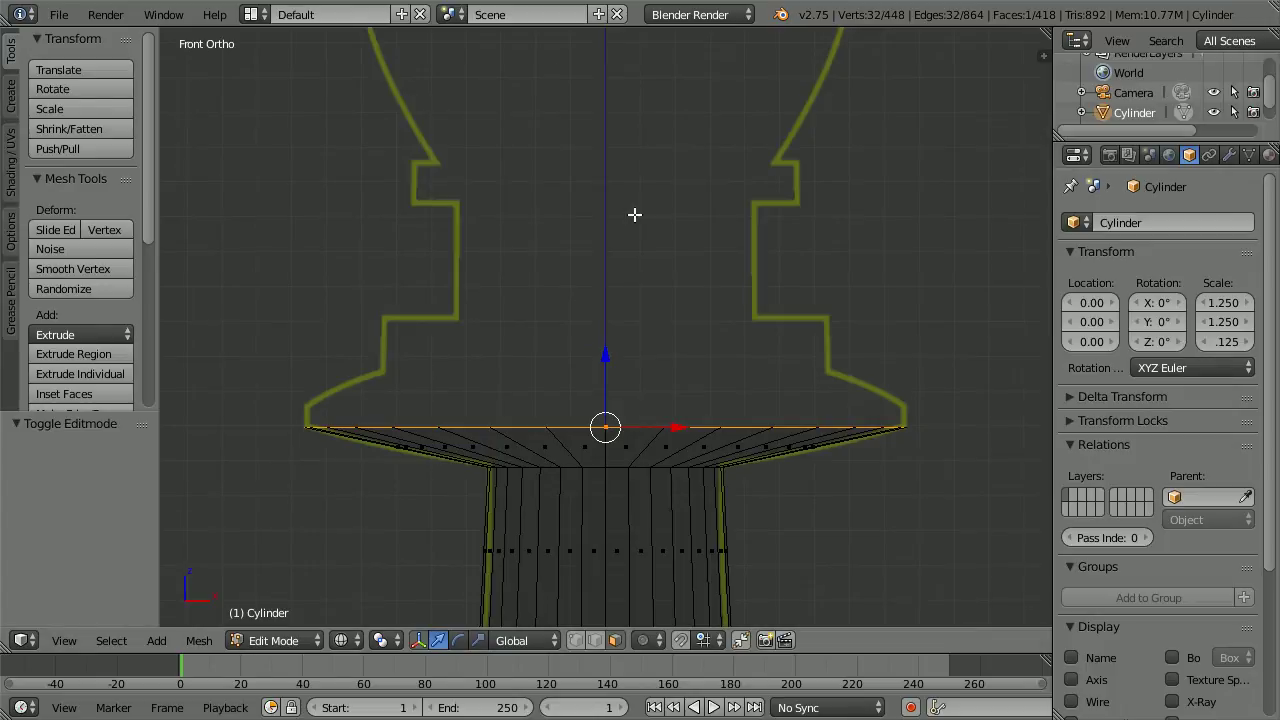
scroll(757, 397, "up", 2)
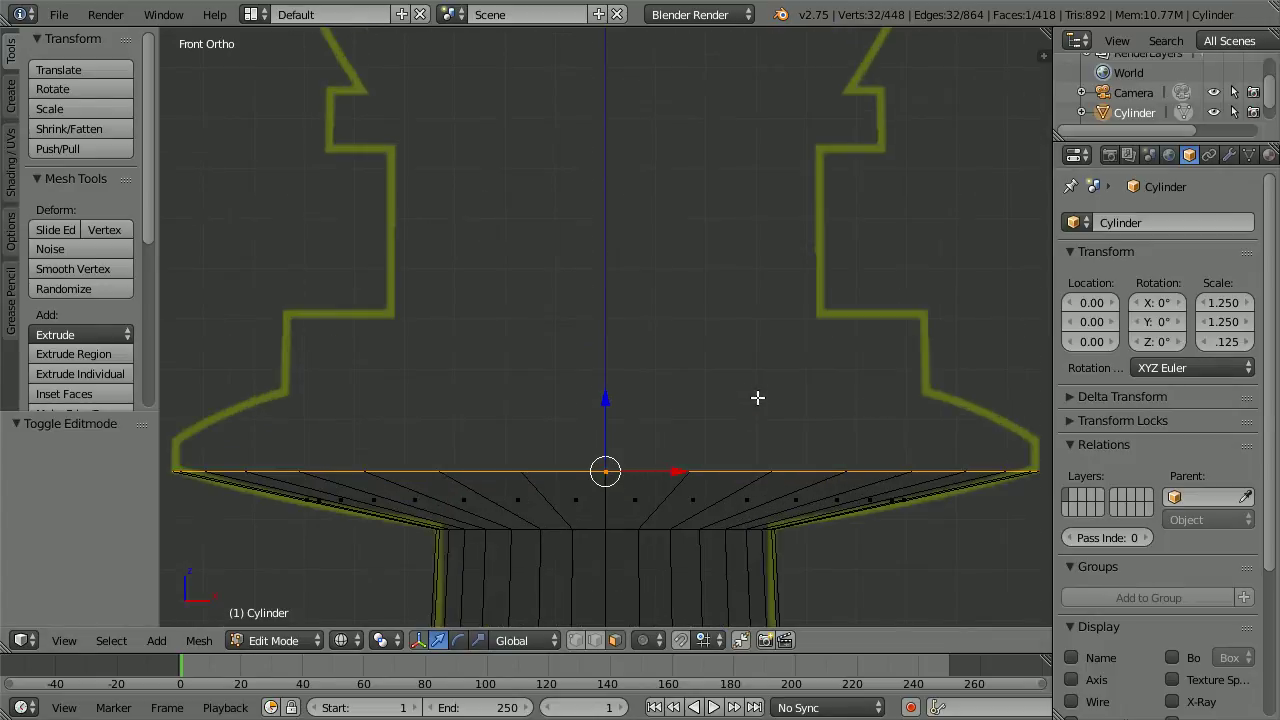
Extrude the rim loop up 0.066, extrude again slightly, and shrink it to 0.898
key("e")
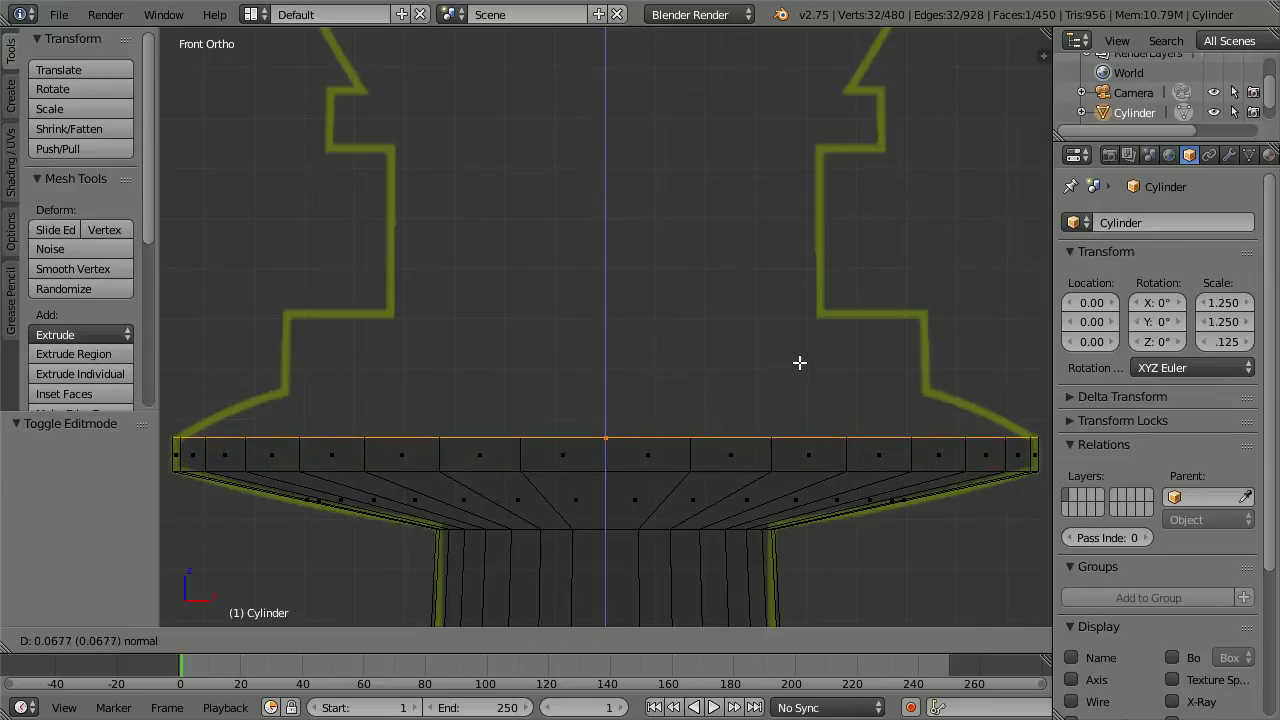
left_click(801, 362)
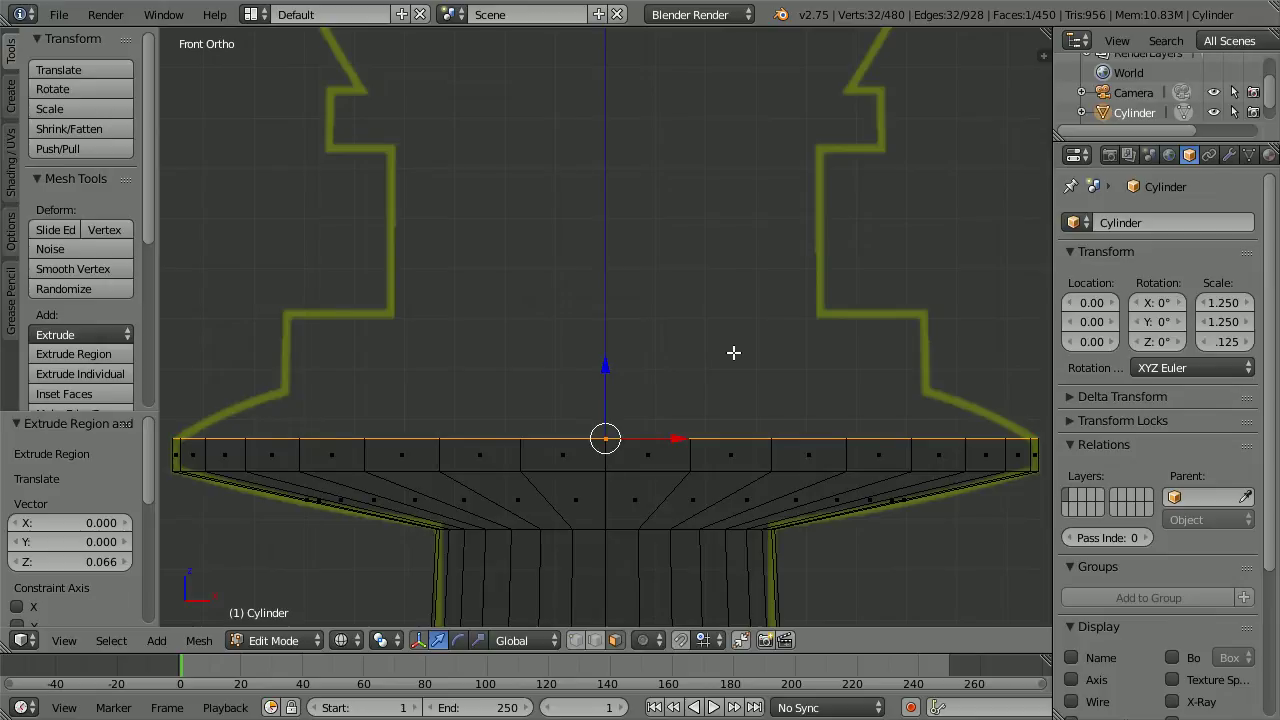
key("e")
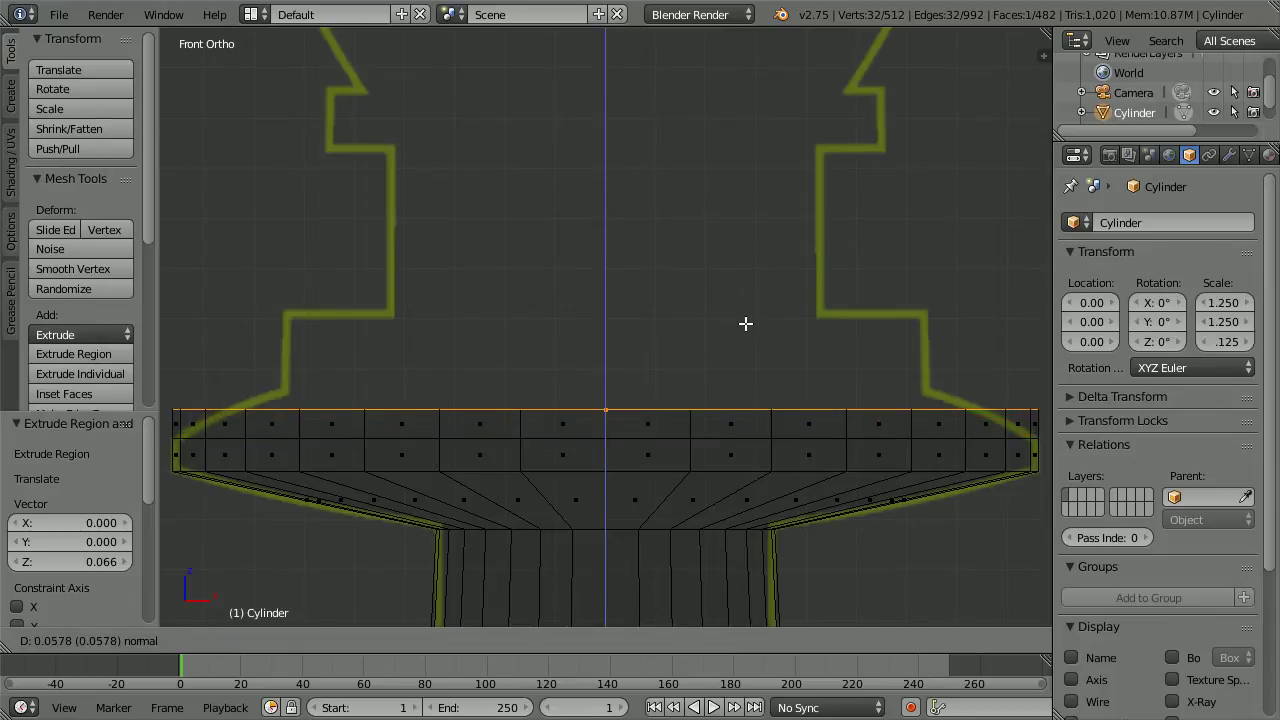
left_click(752, 328)
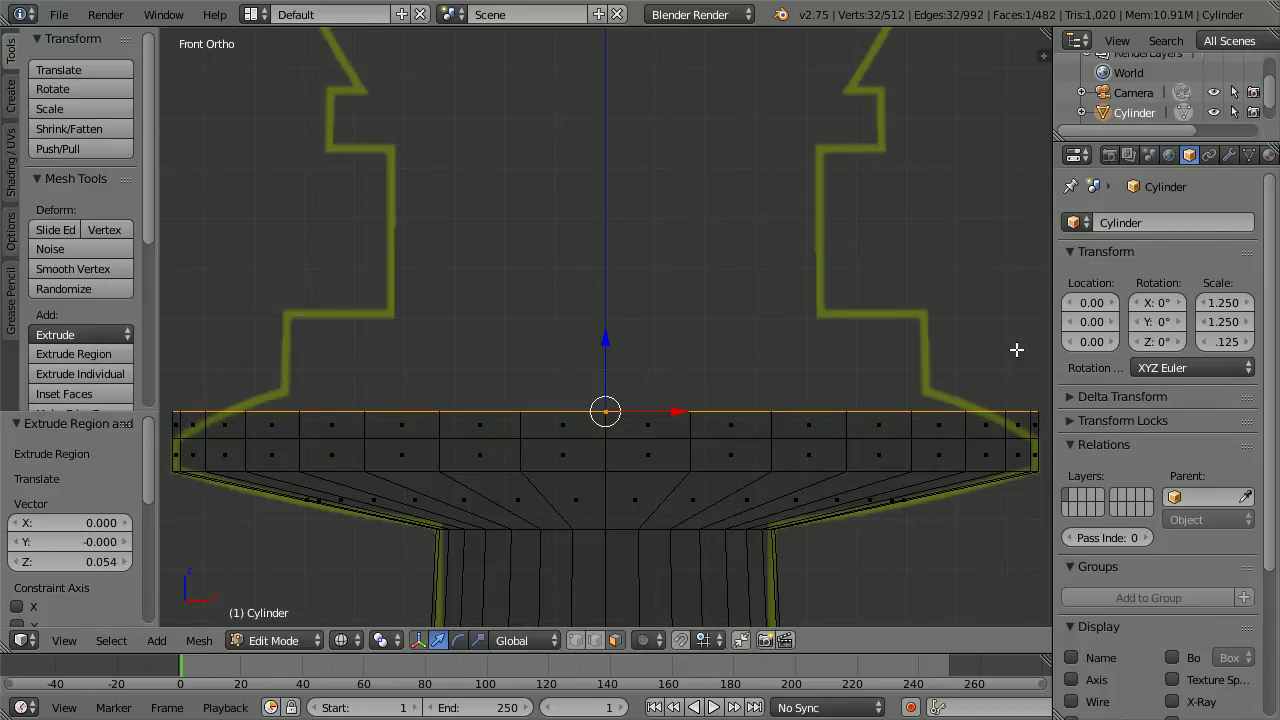
key("s")
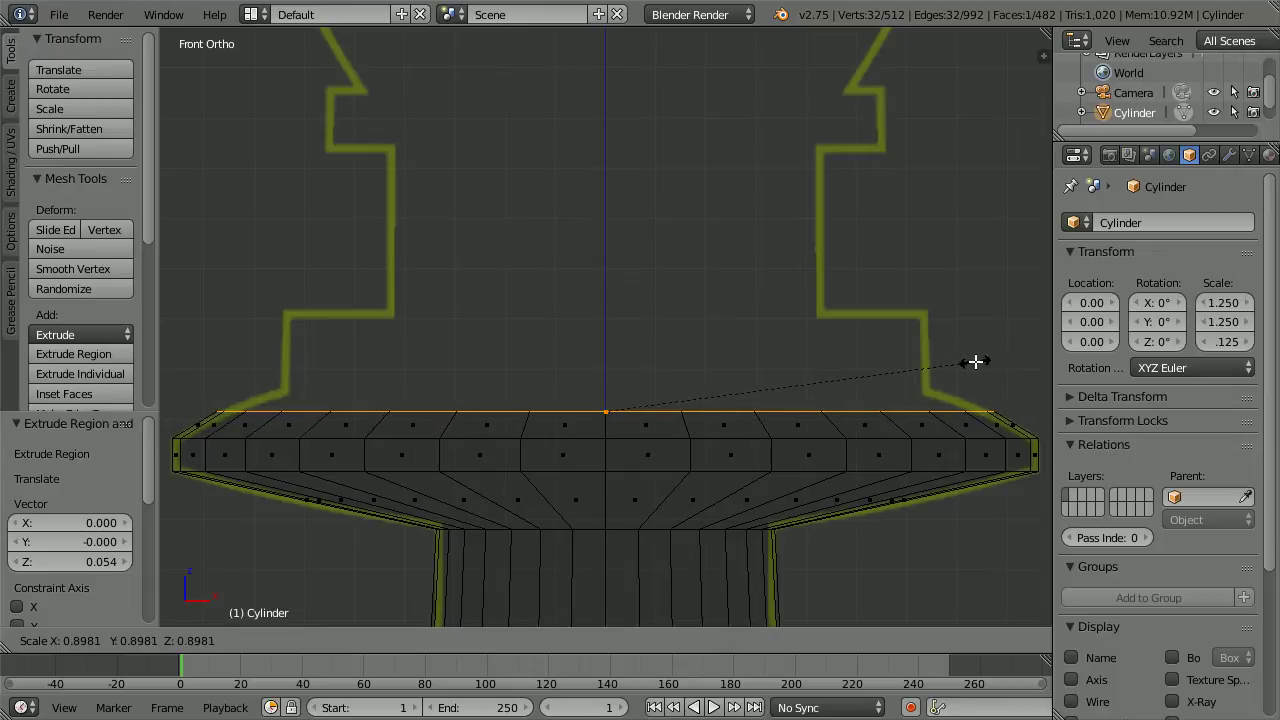
left_click(975, 362)
Extrude another ring, narrow it to 0.832, and extrude it up 0.155 into a vertical band
key("e")
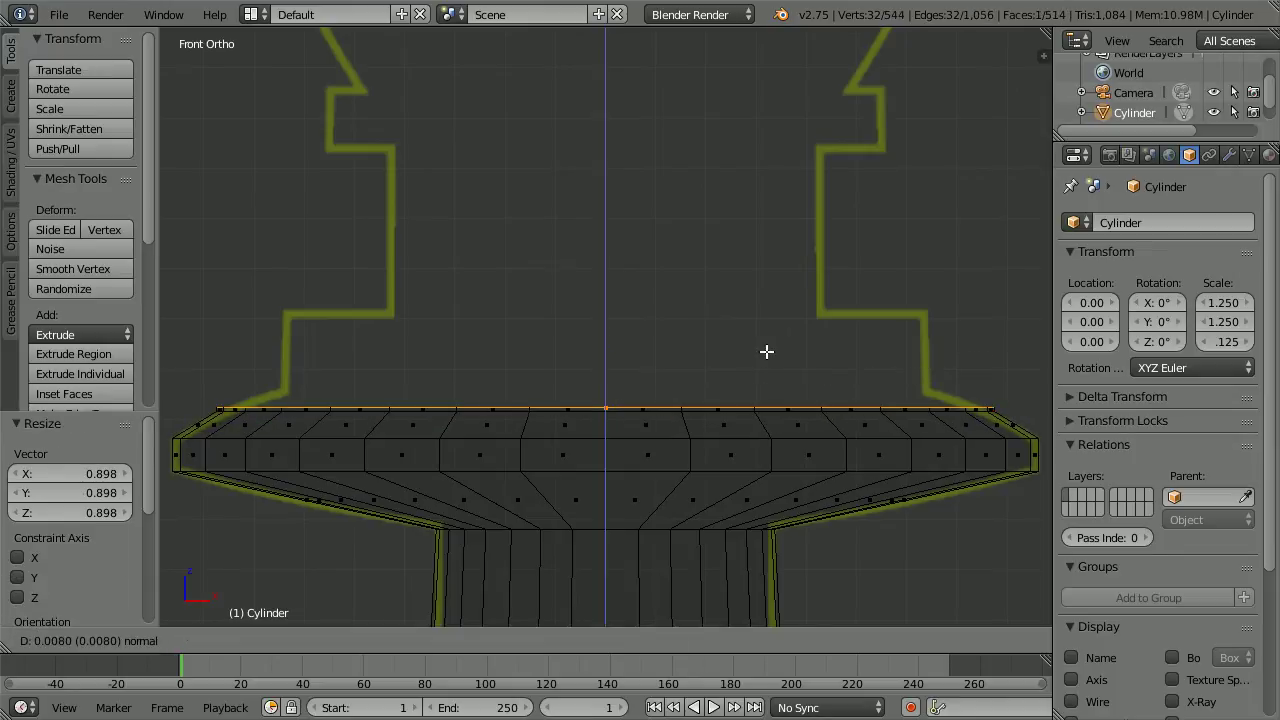
left_click(770, 342)
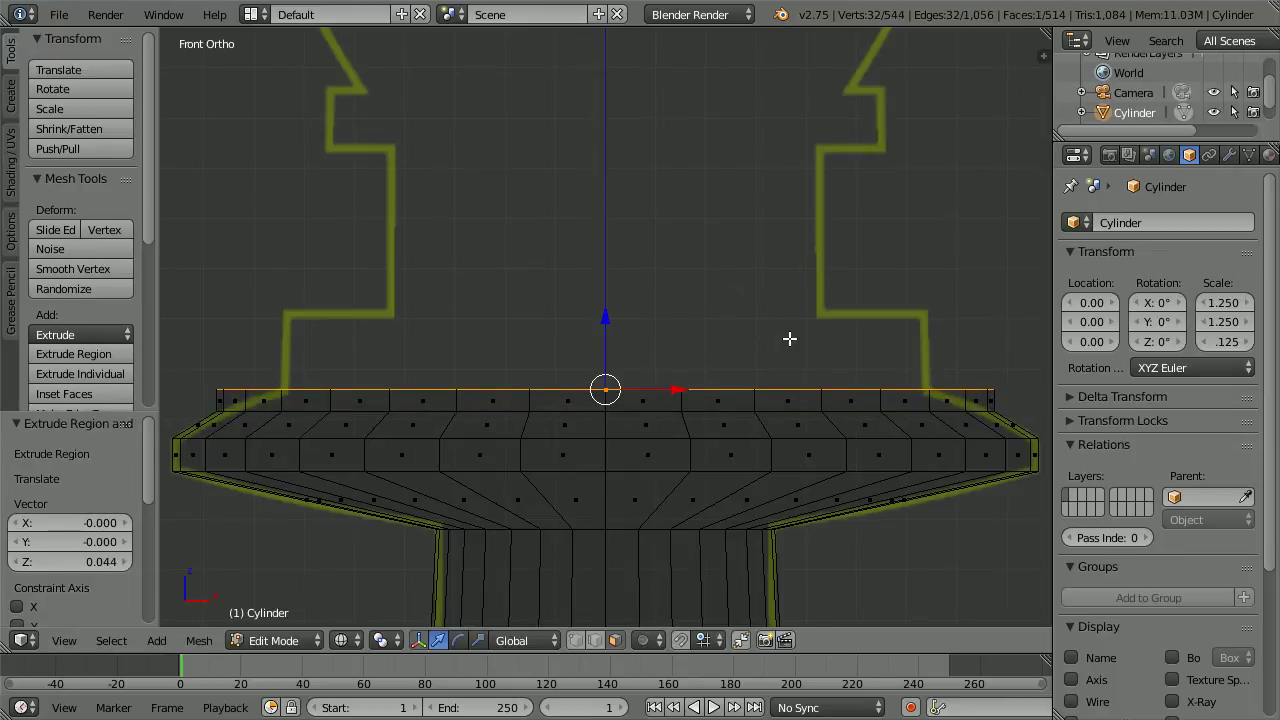
key("s")
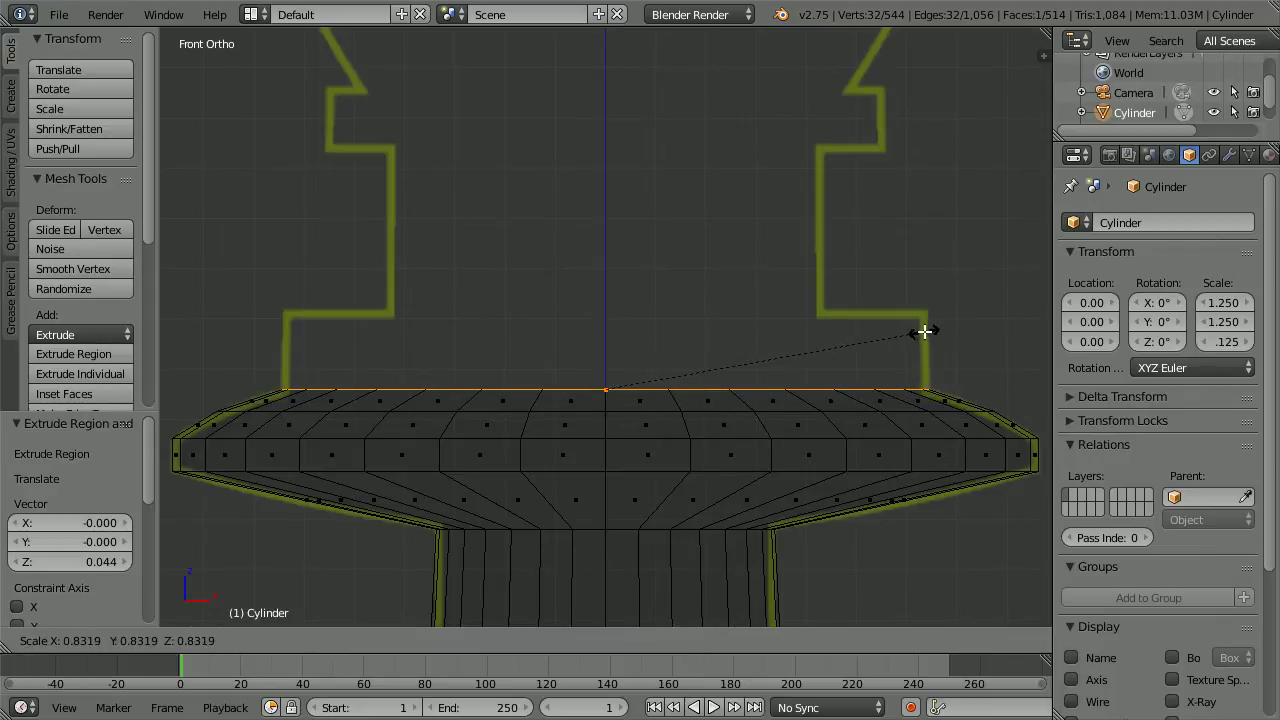
left_click(924, 331)
key("e")
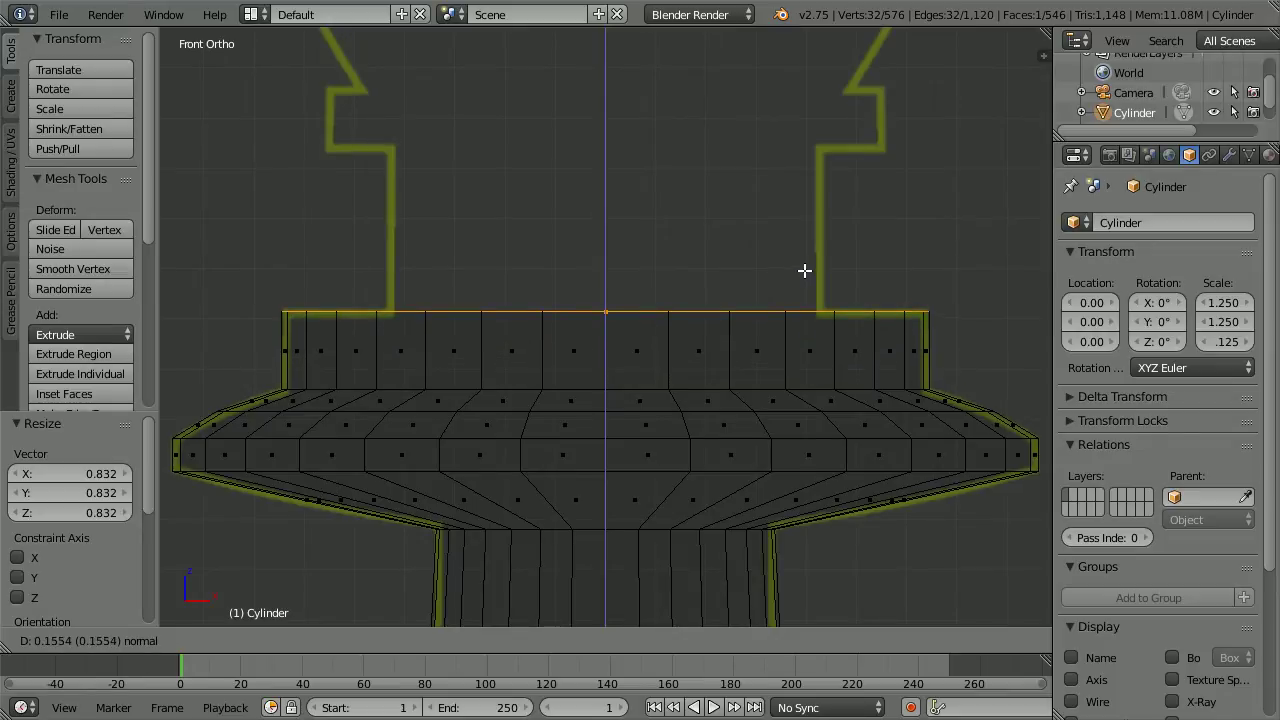
left_click(805, 271)
key("Tab")
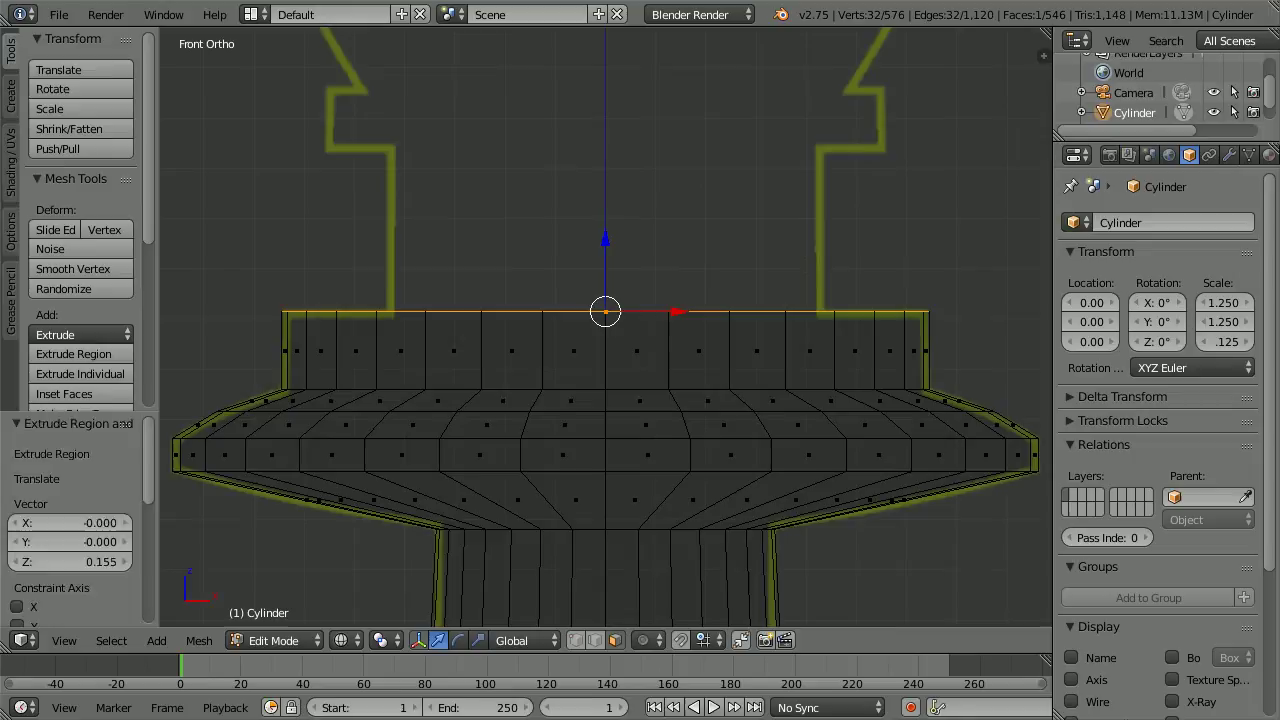
key("Tab")
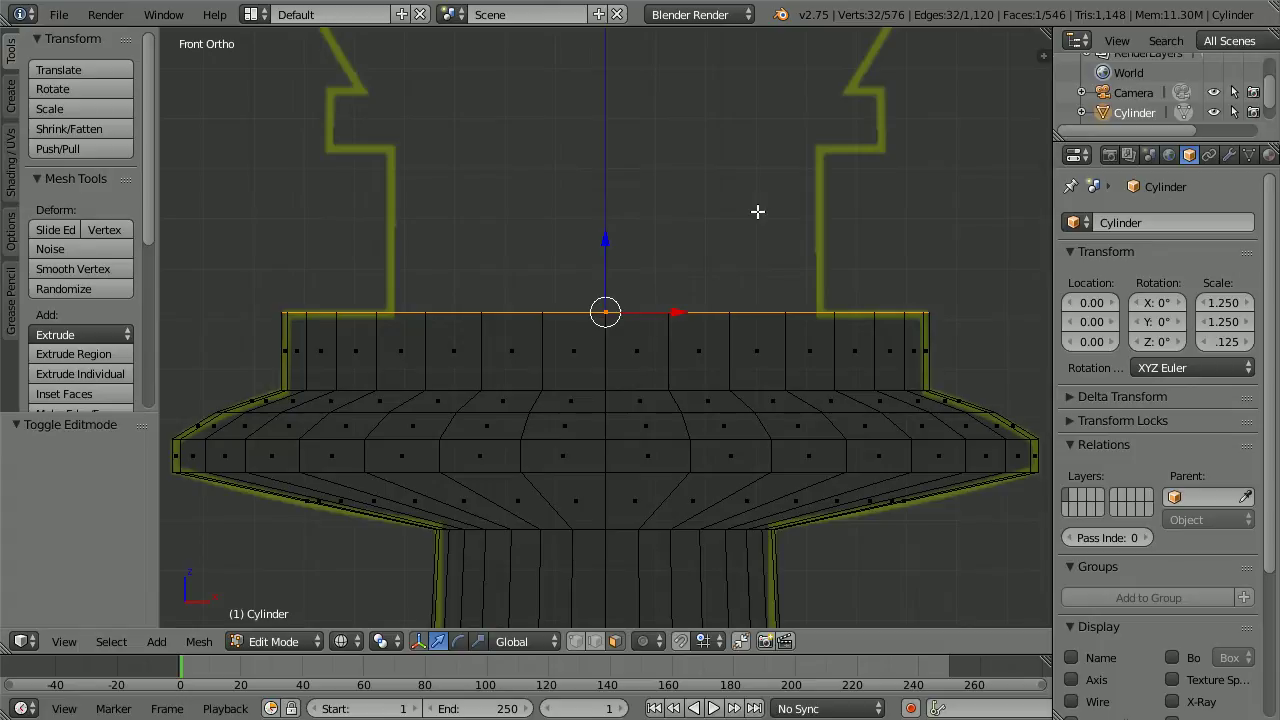
Extrude the band's top loop in place and shrink it to 0.68, undoing a trial raise
key("e")
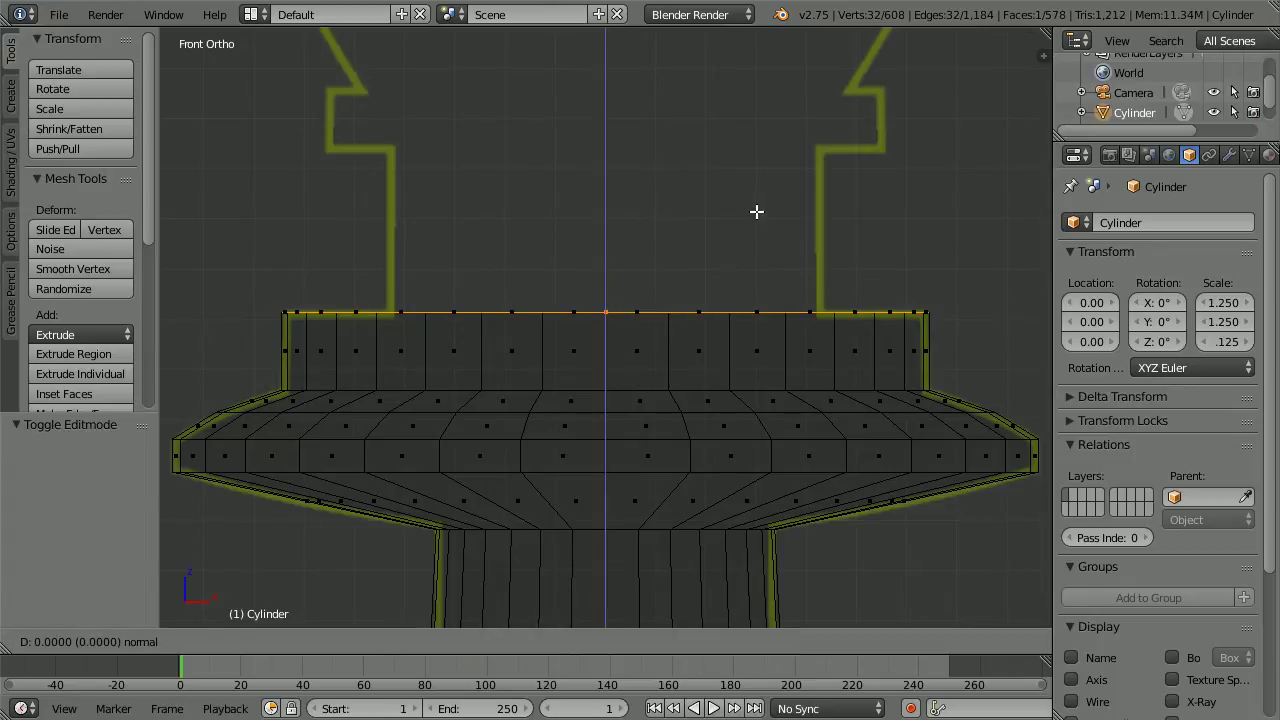
key("Escape")
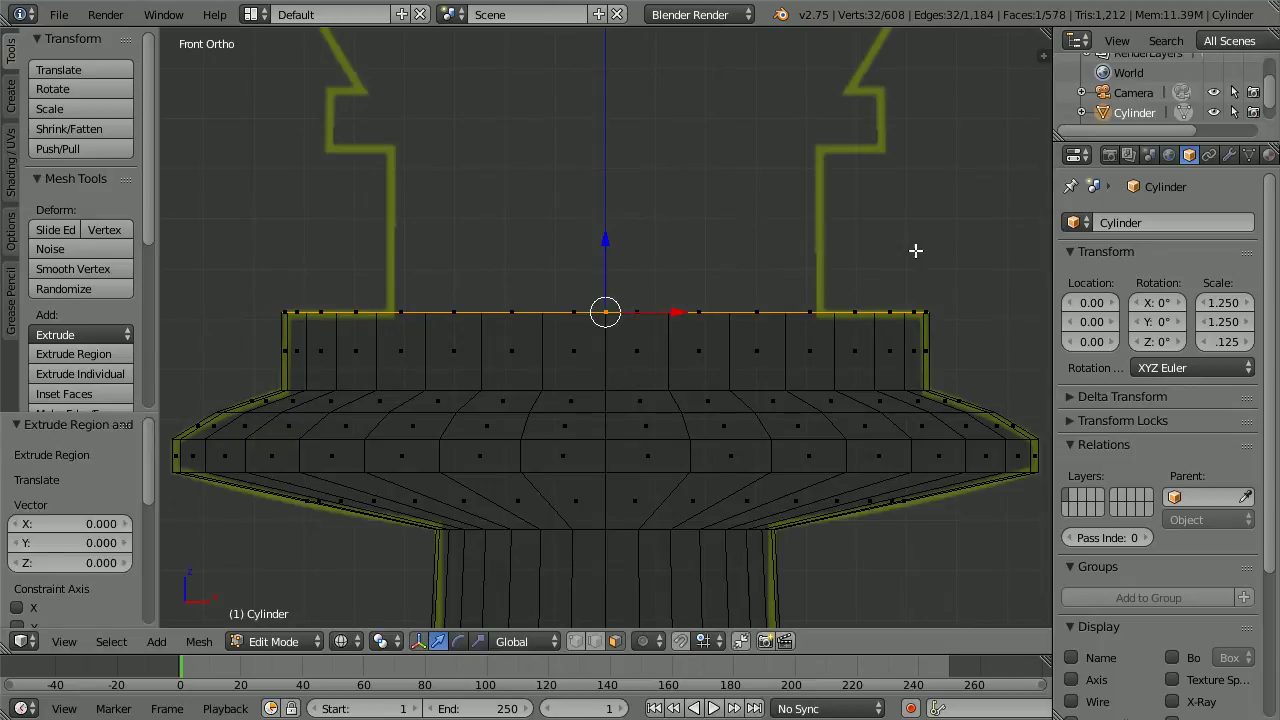
key("s")
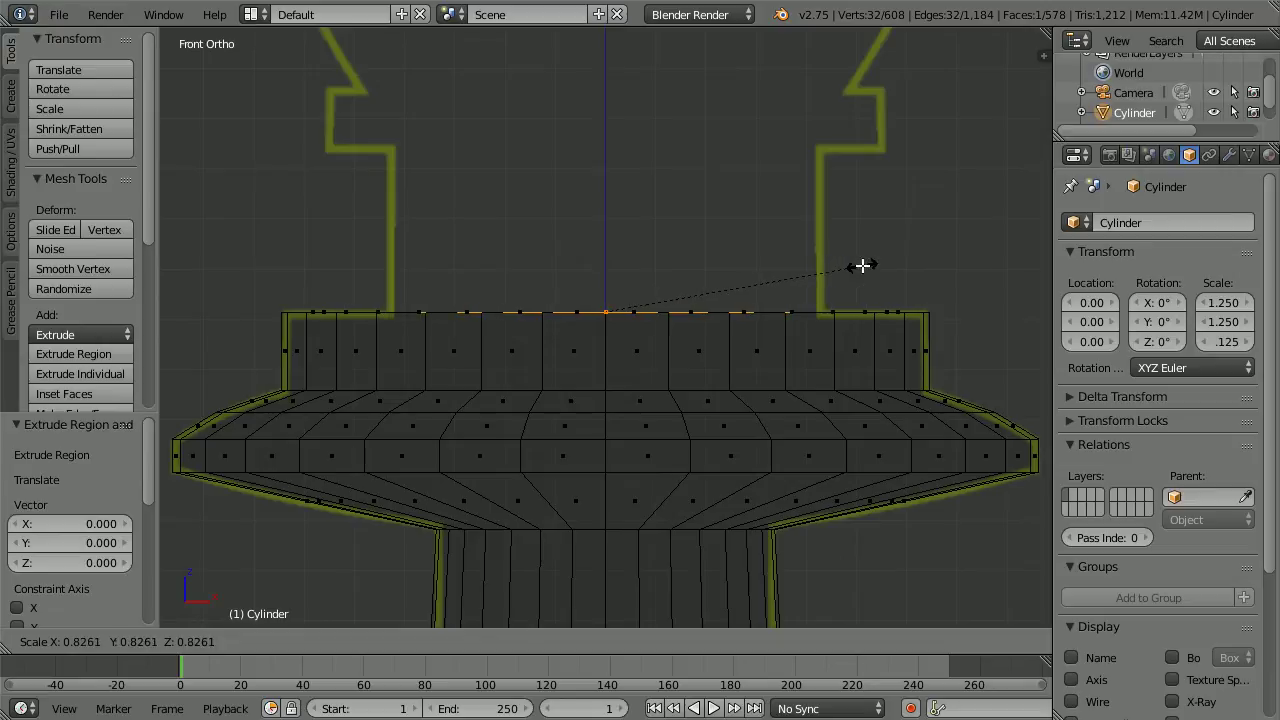
type(".")
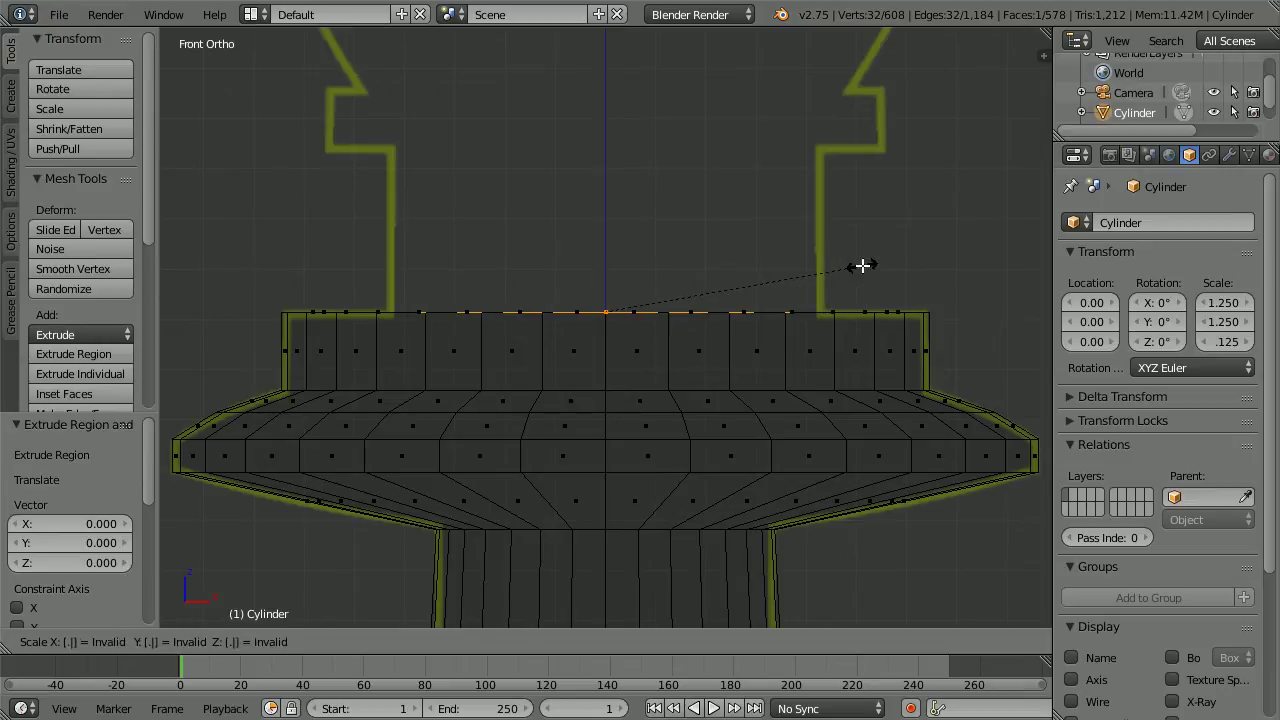
type("68")
key("Return")
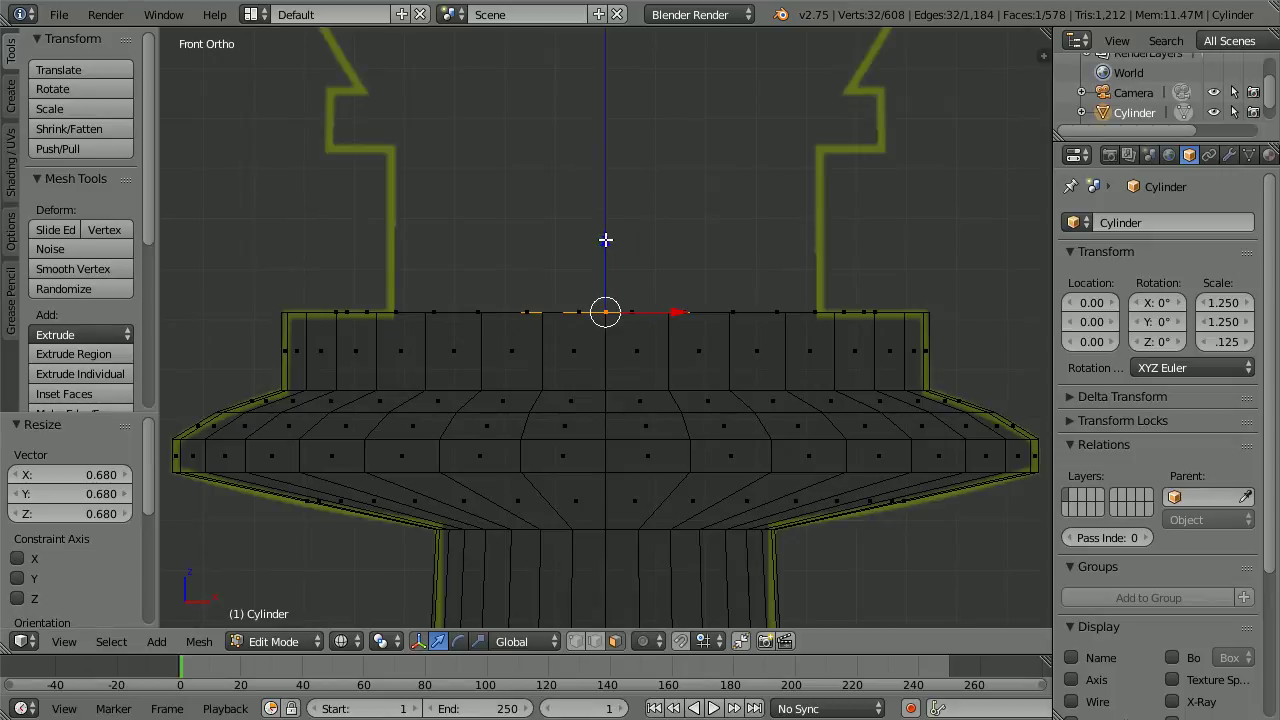
left_click_drag(605, 240, 617, 185)
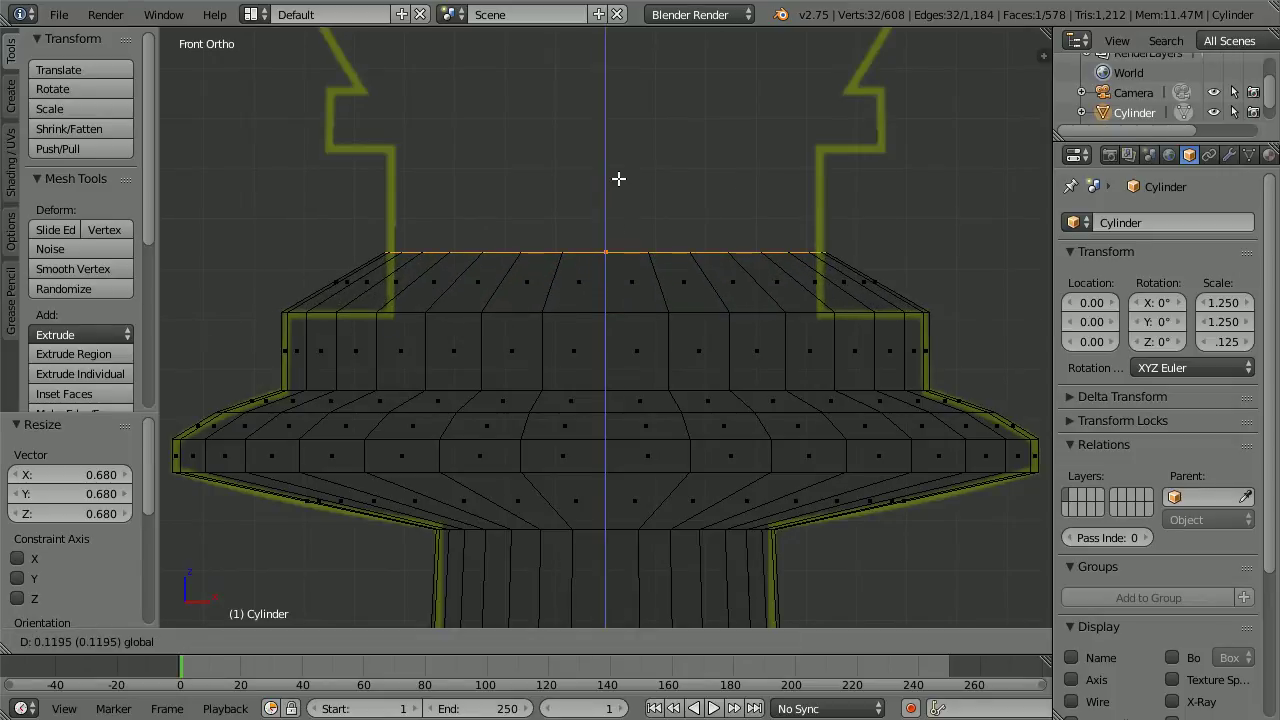
left_click(617, 170)
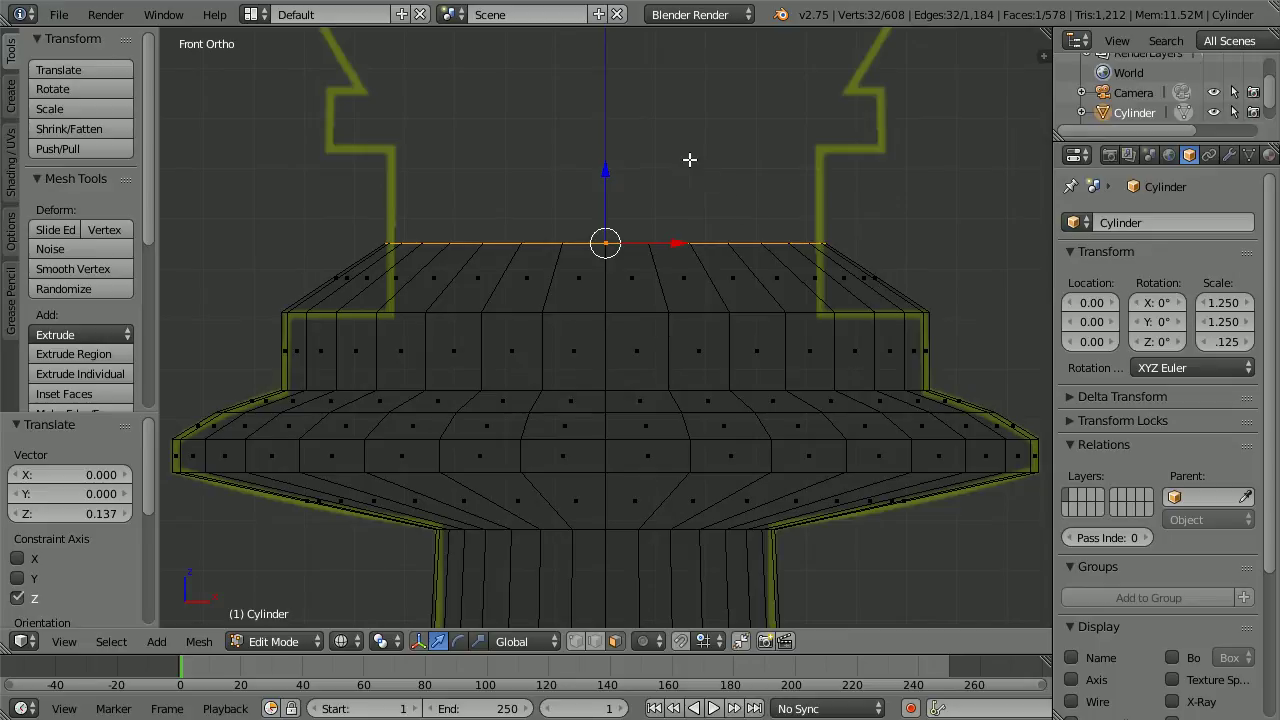
key("ctrl+z")
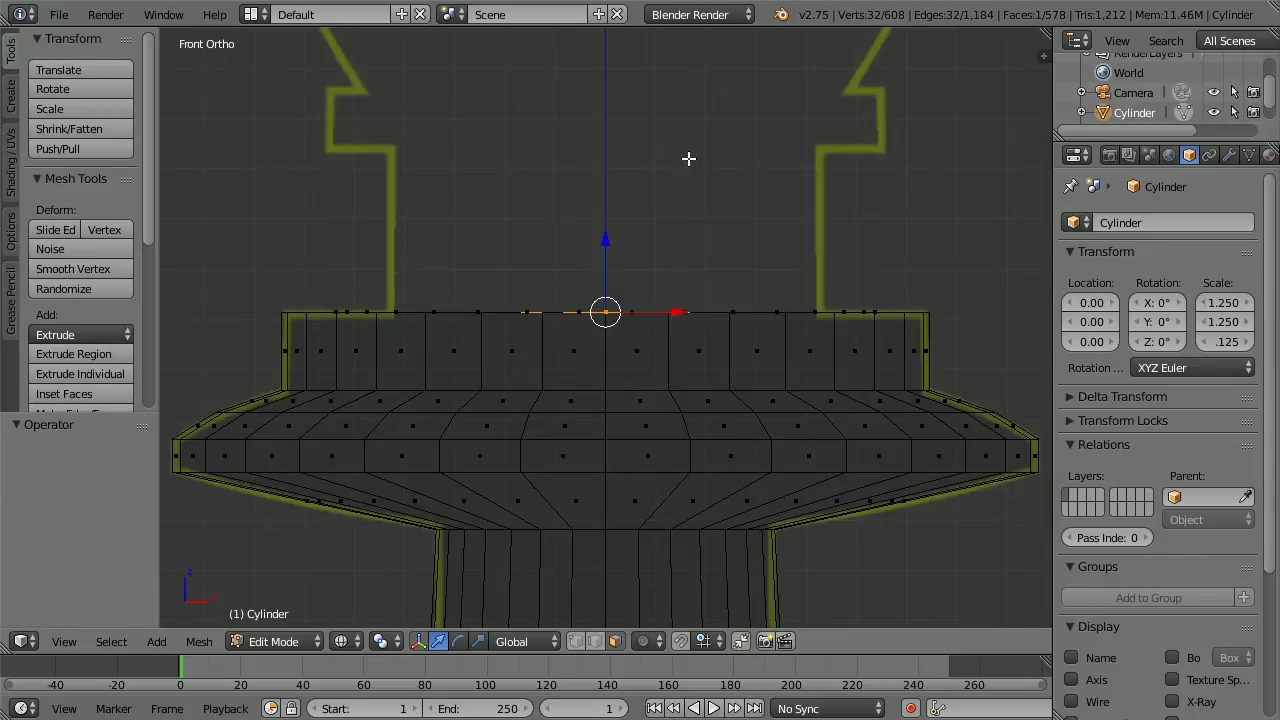
Extrude the narrowed loop up 0.315 to form the tall neck
key("e")
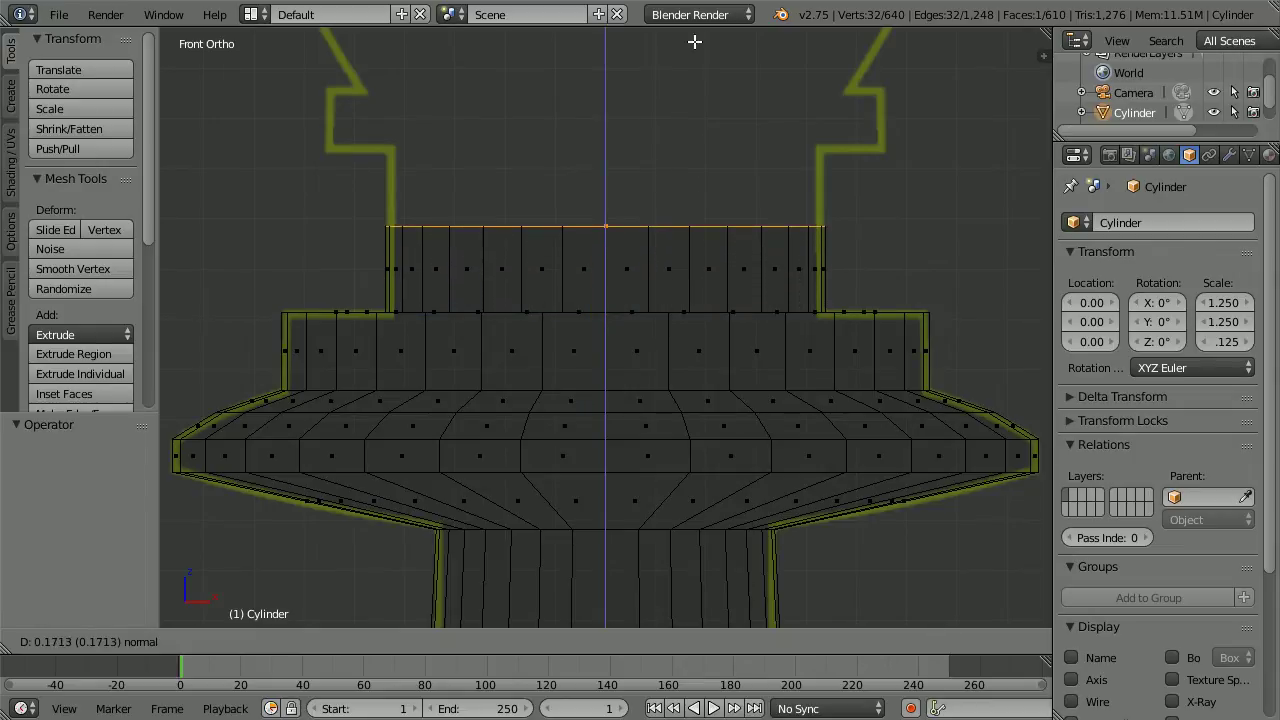
left_click(705, 596)
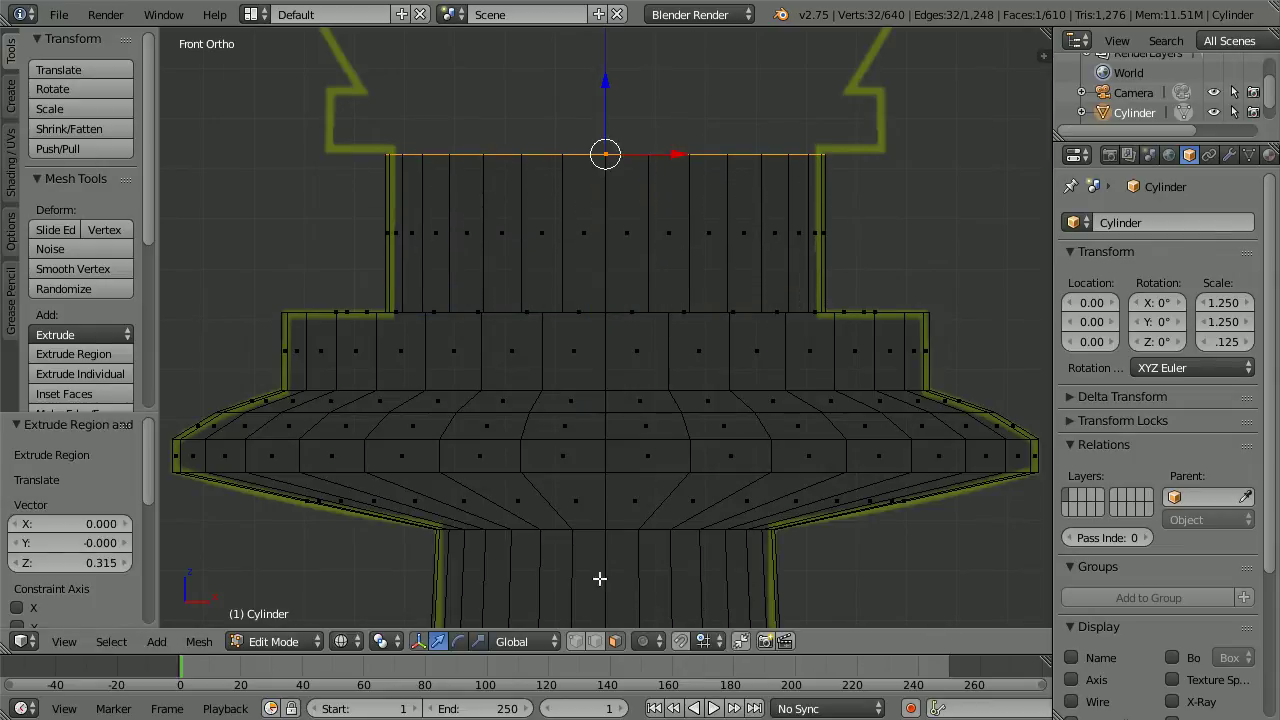
key("Tab")
key("Tab")
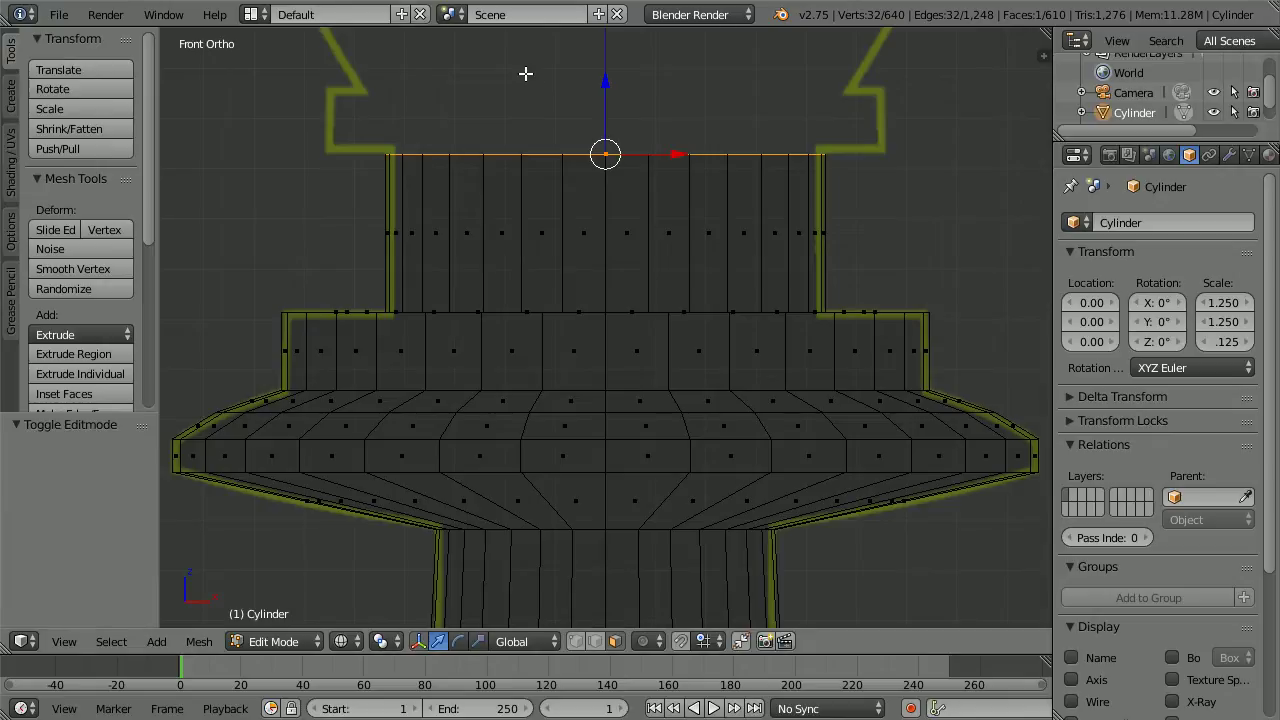
Extrude a loop in place at the neck top, widen it to 1.278, and extrude it upward
key("e")
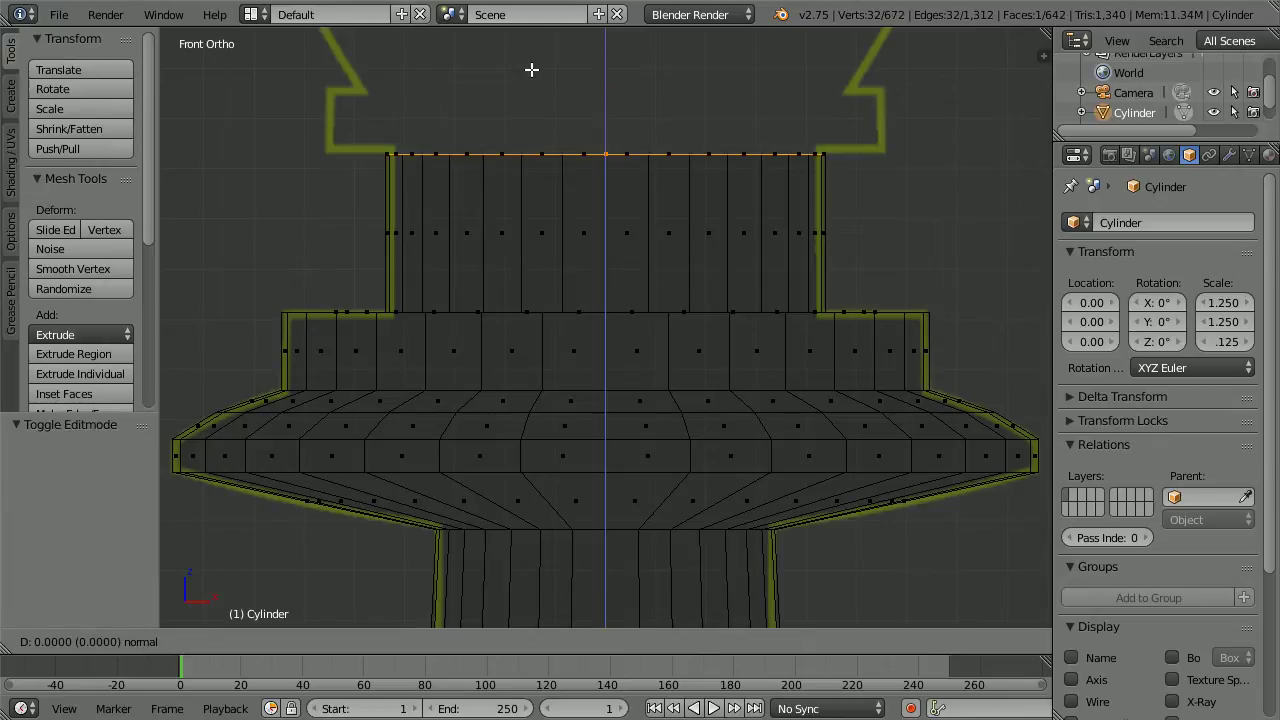
left_click(531, 69)
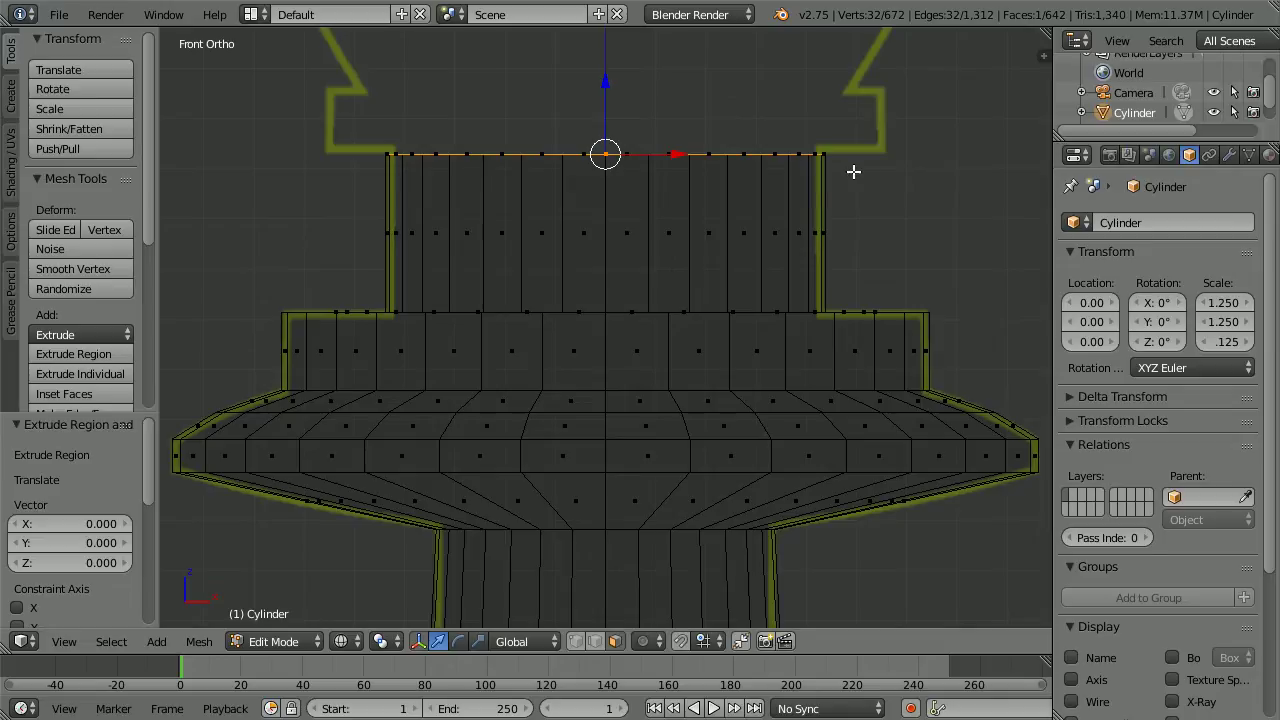
key("s")
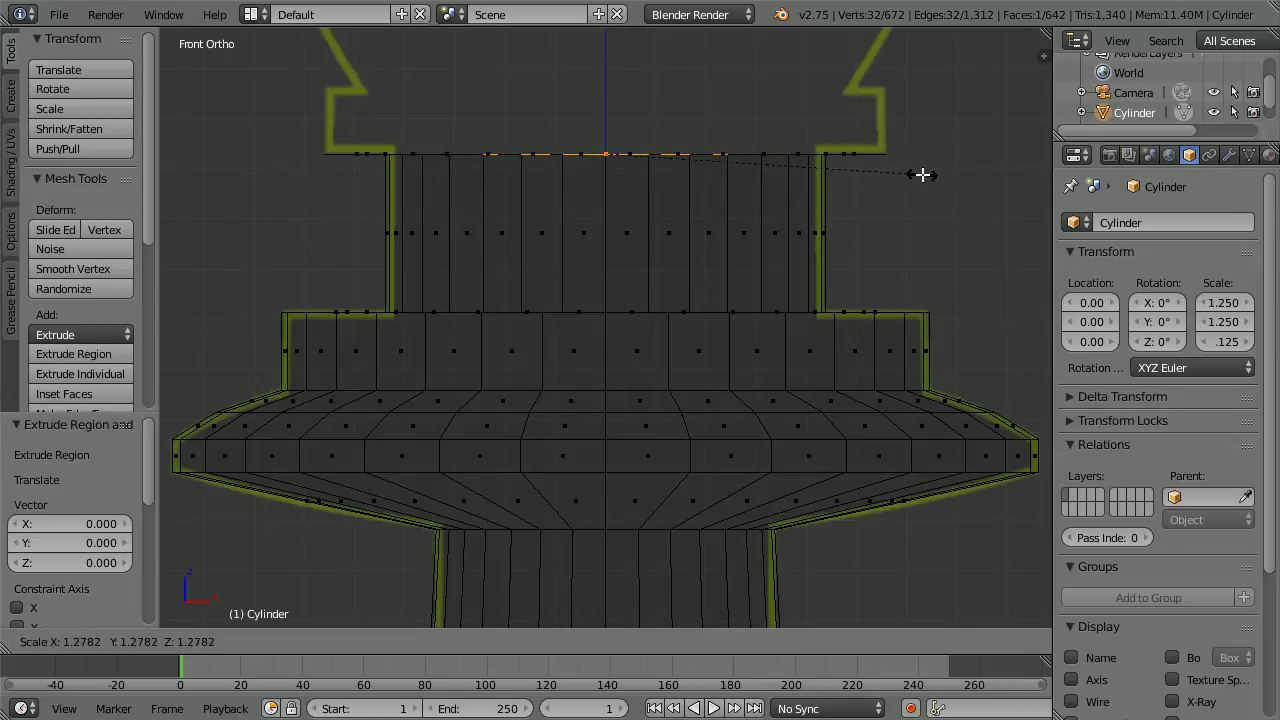
left_click(922, 175)
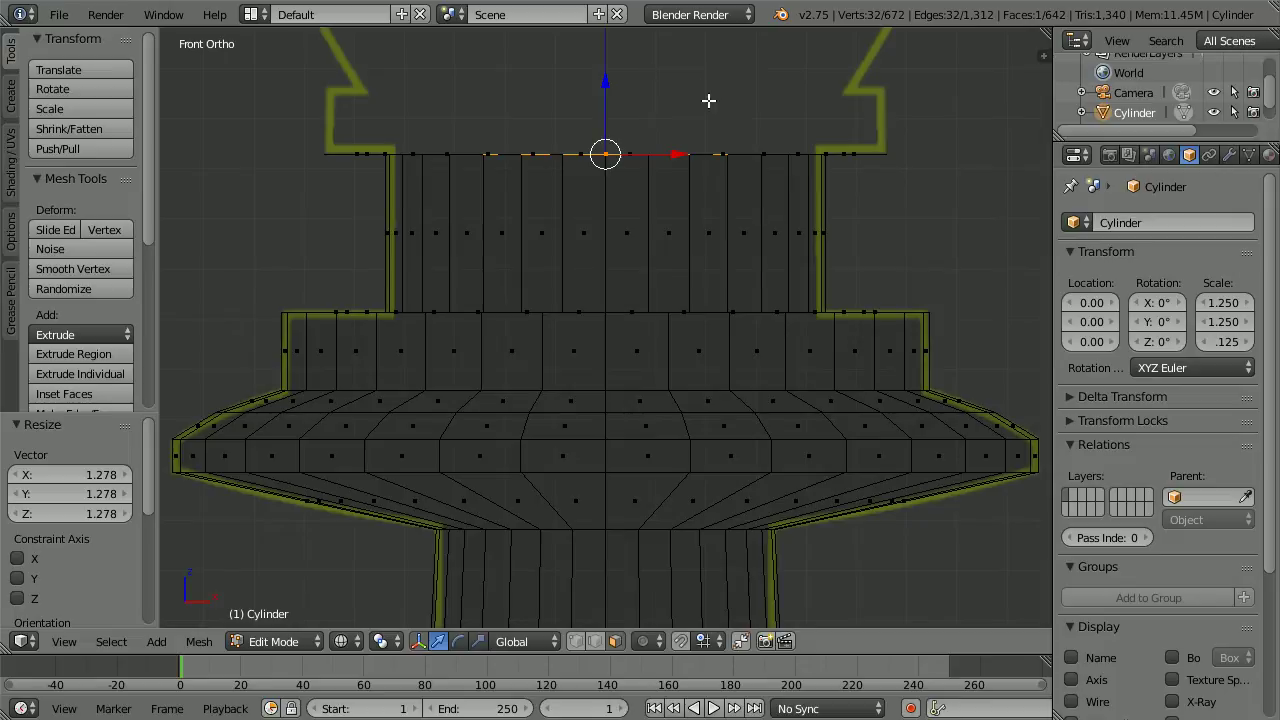
key("e")
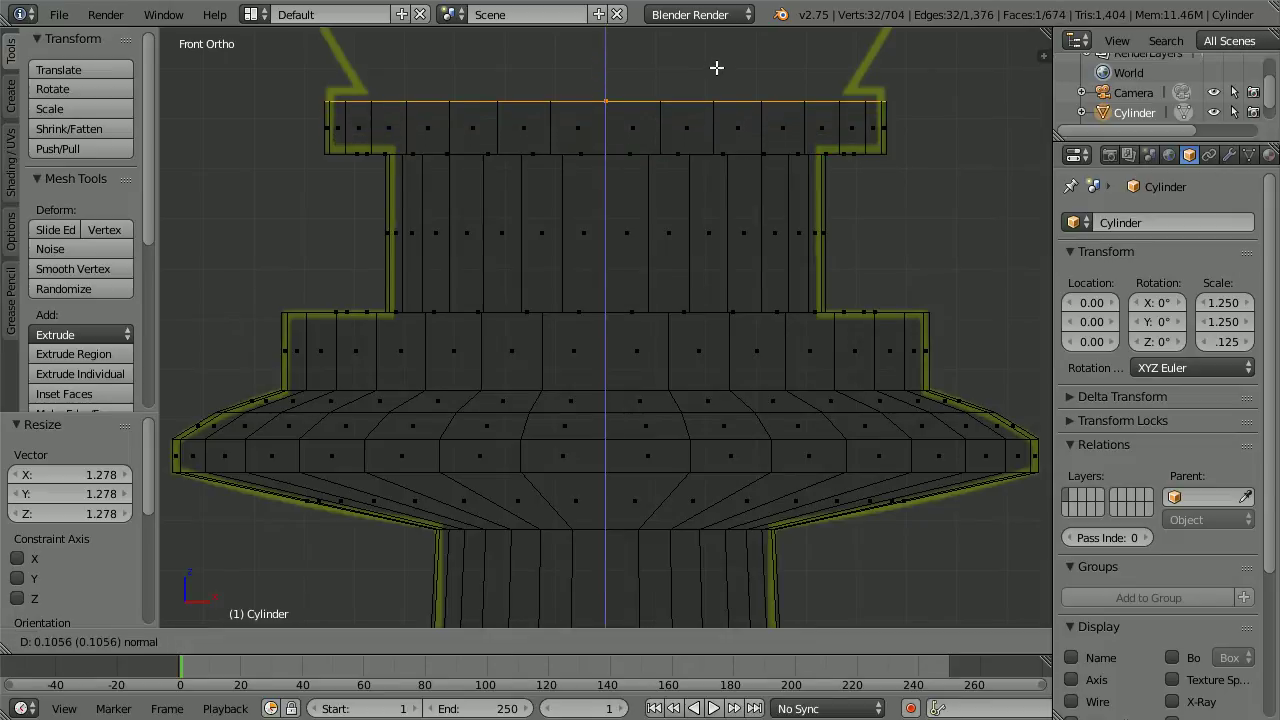
Confirm the collar height, then extrude the top ring in place and shrink it to 0.9
left_click(720, 54)
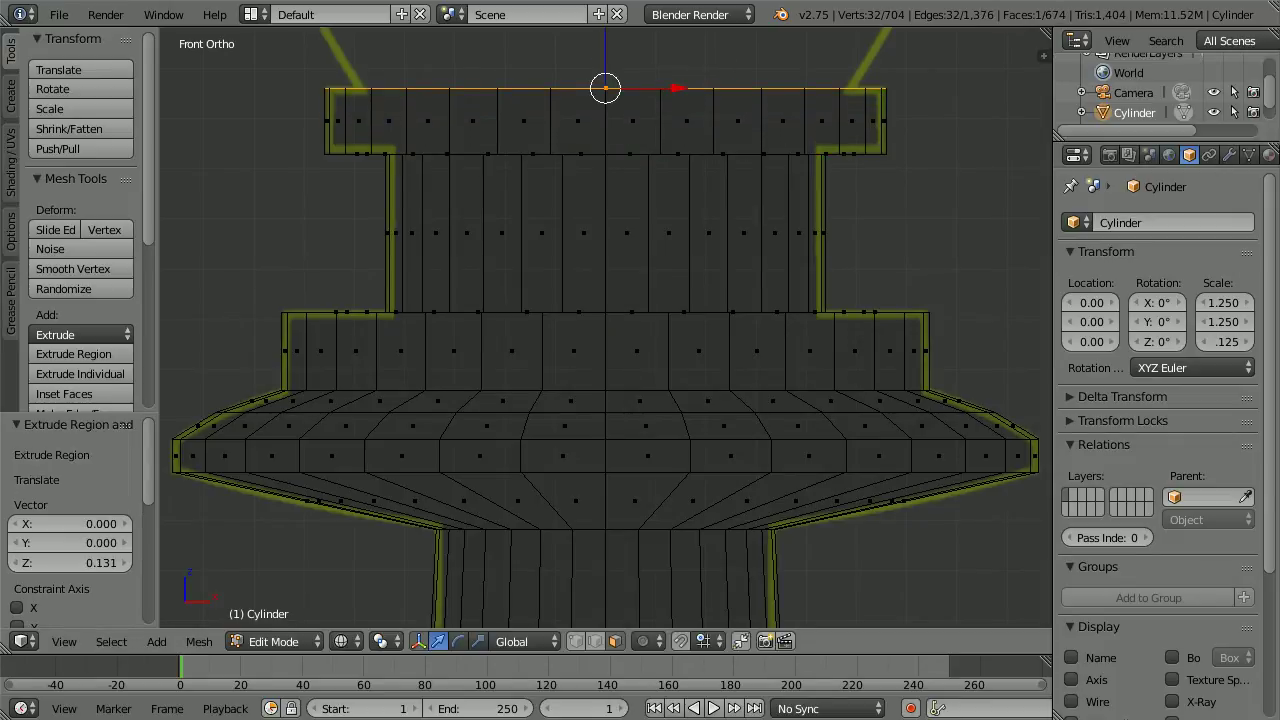
key("Tab")
key("Tab")
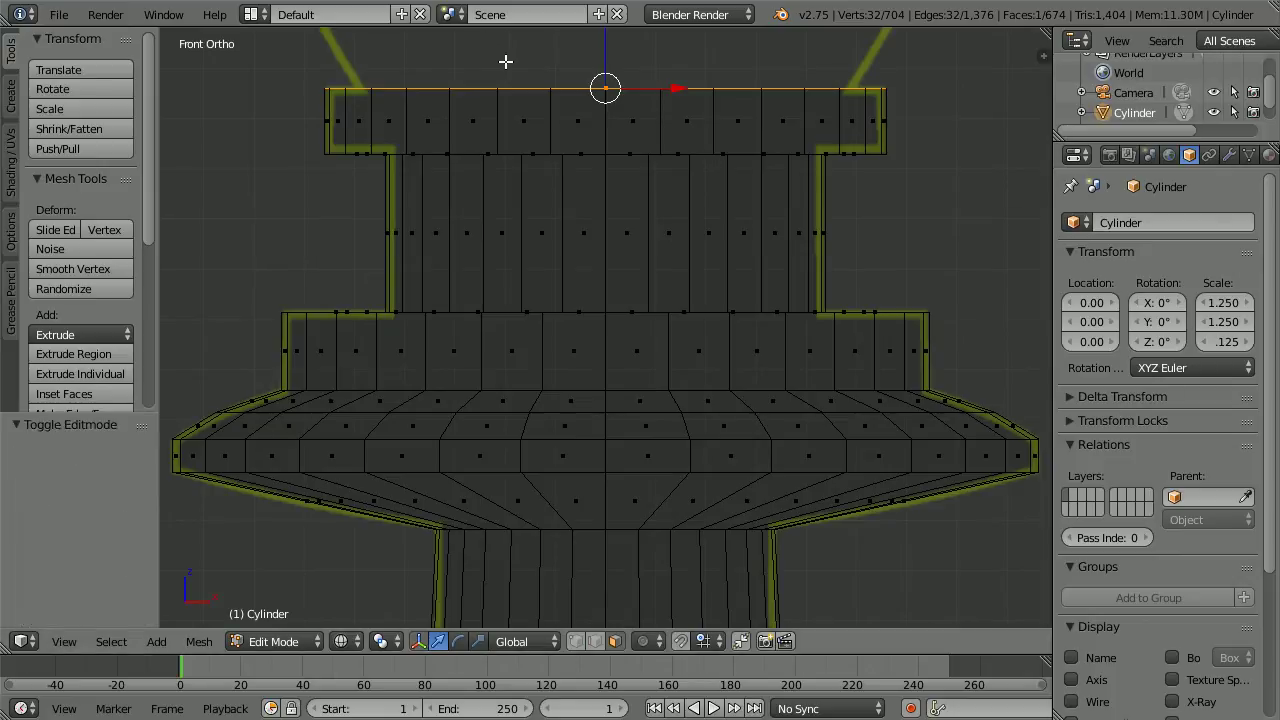
key("e")
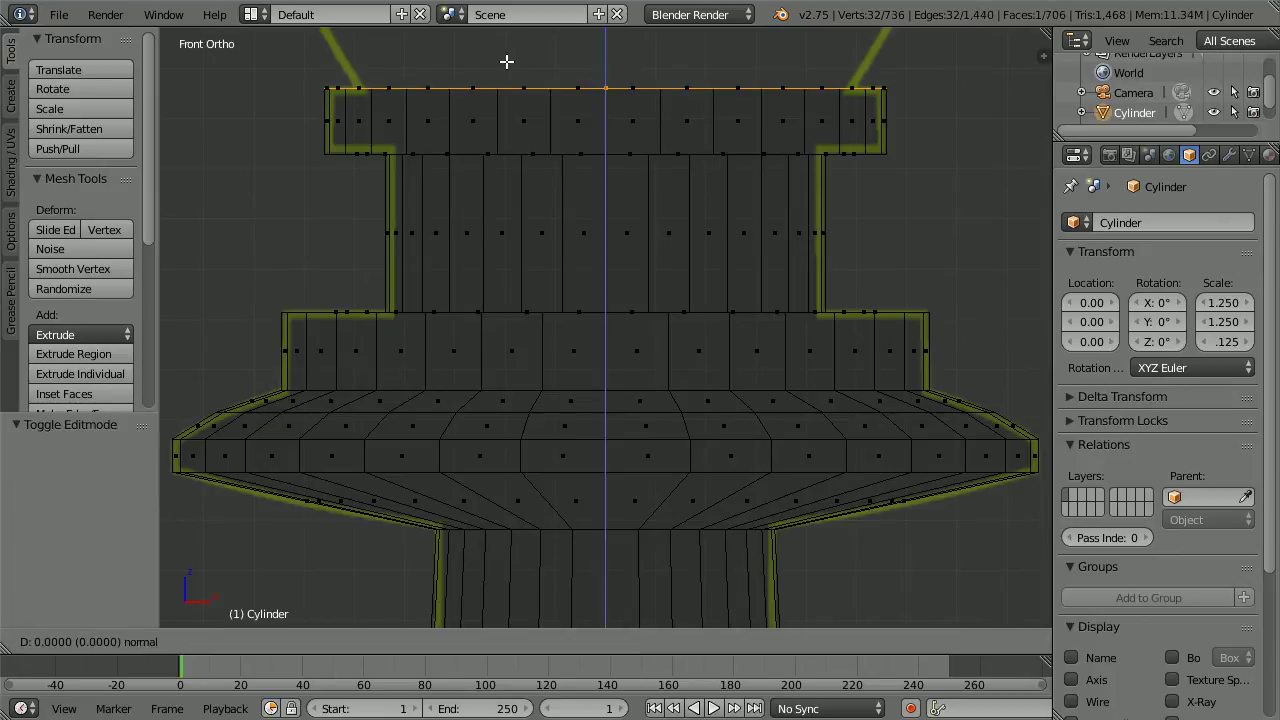
right_click(506, 61)
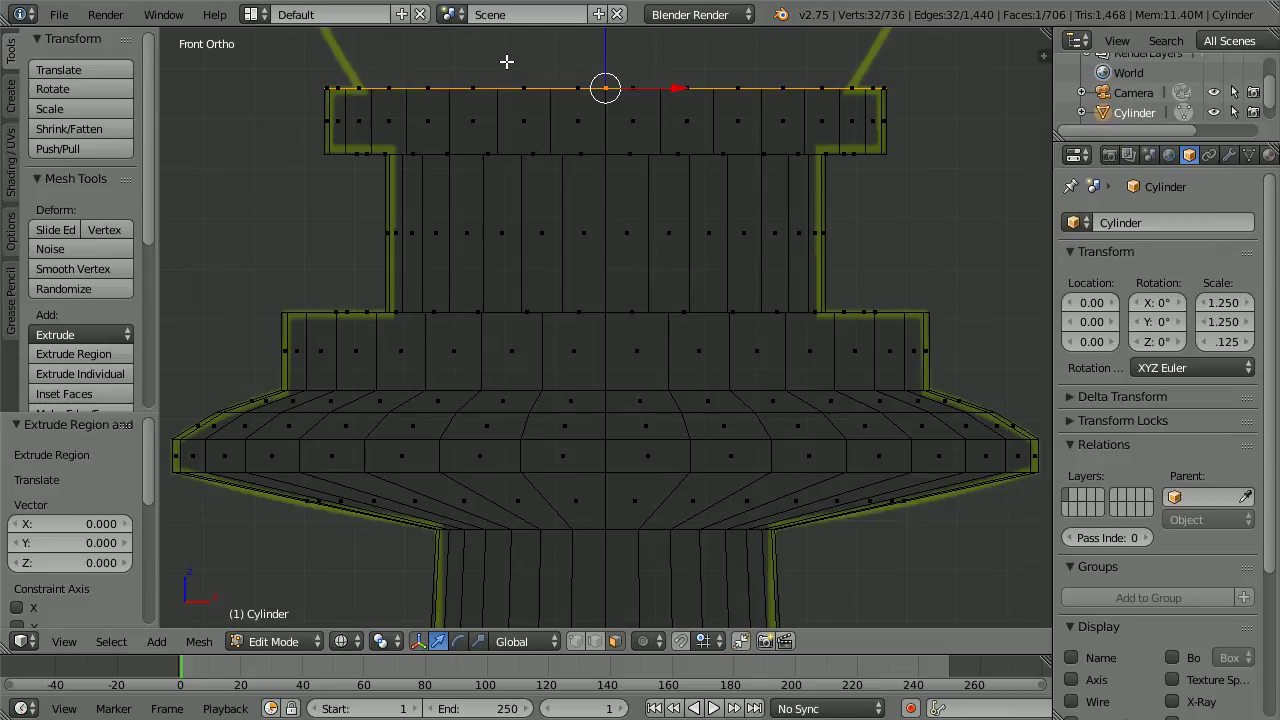
key("s")
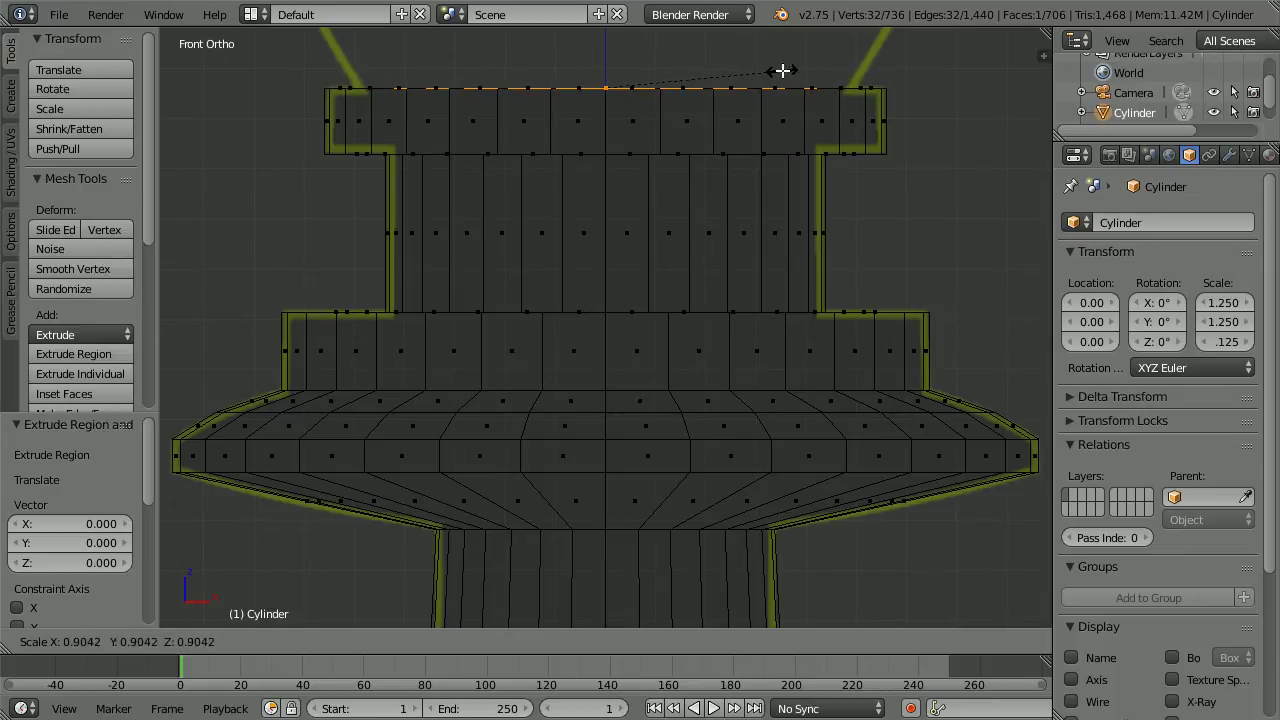
type(".9")
key("Return")
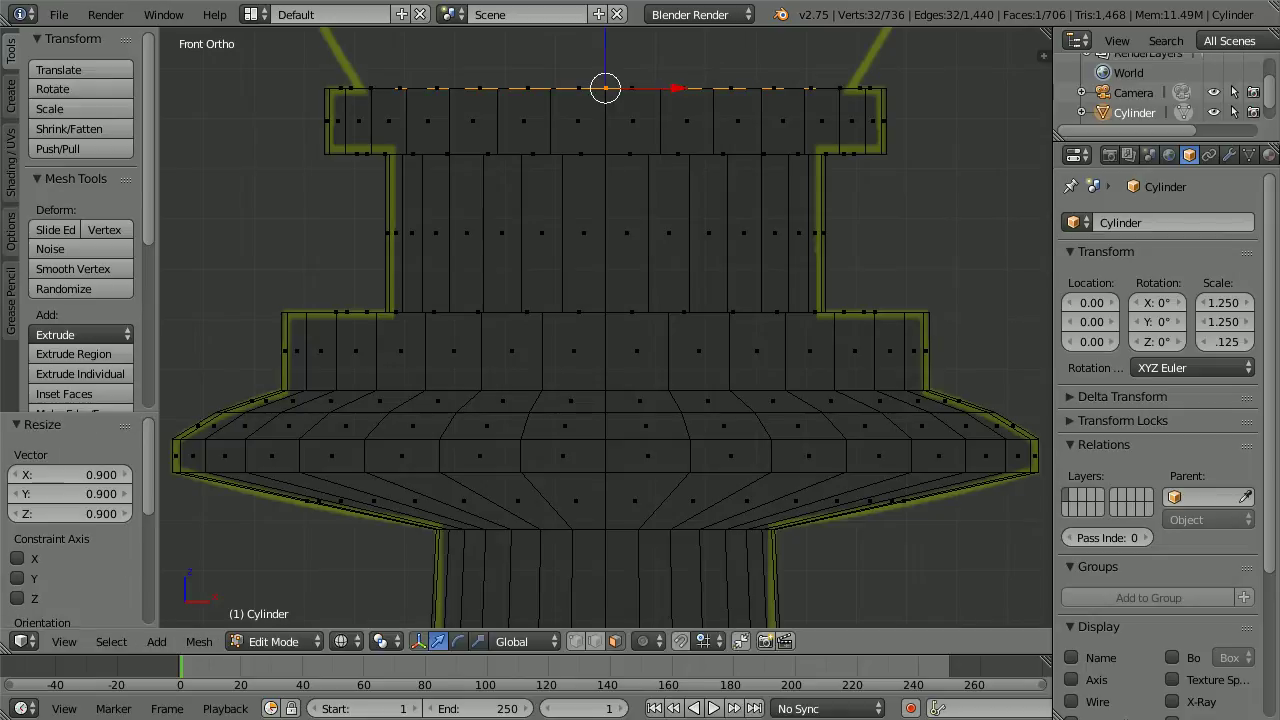
key("Tab")
key("Tab")
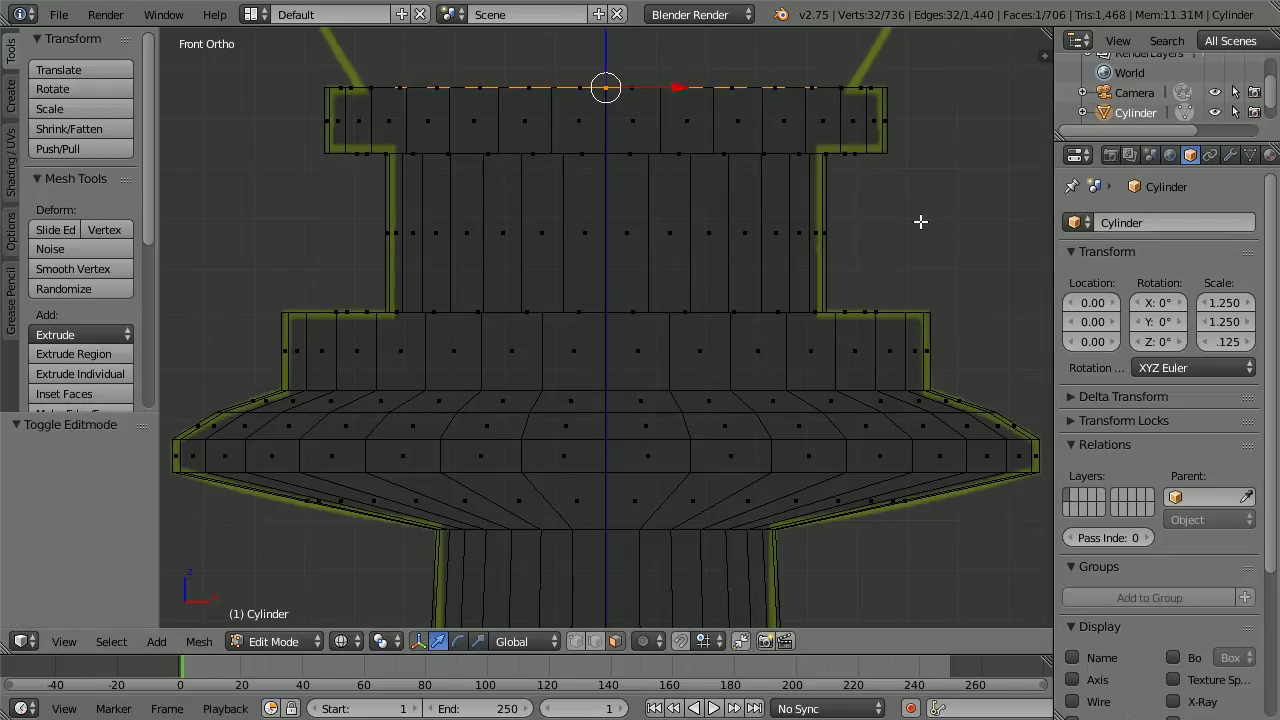
Load the recent file bishopTut10.blend
scroll(894, 243, "up", 10, "shift")
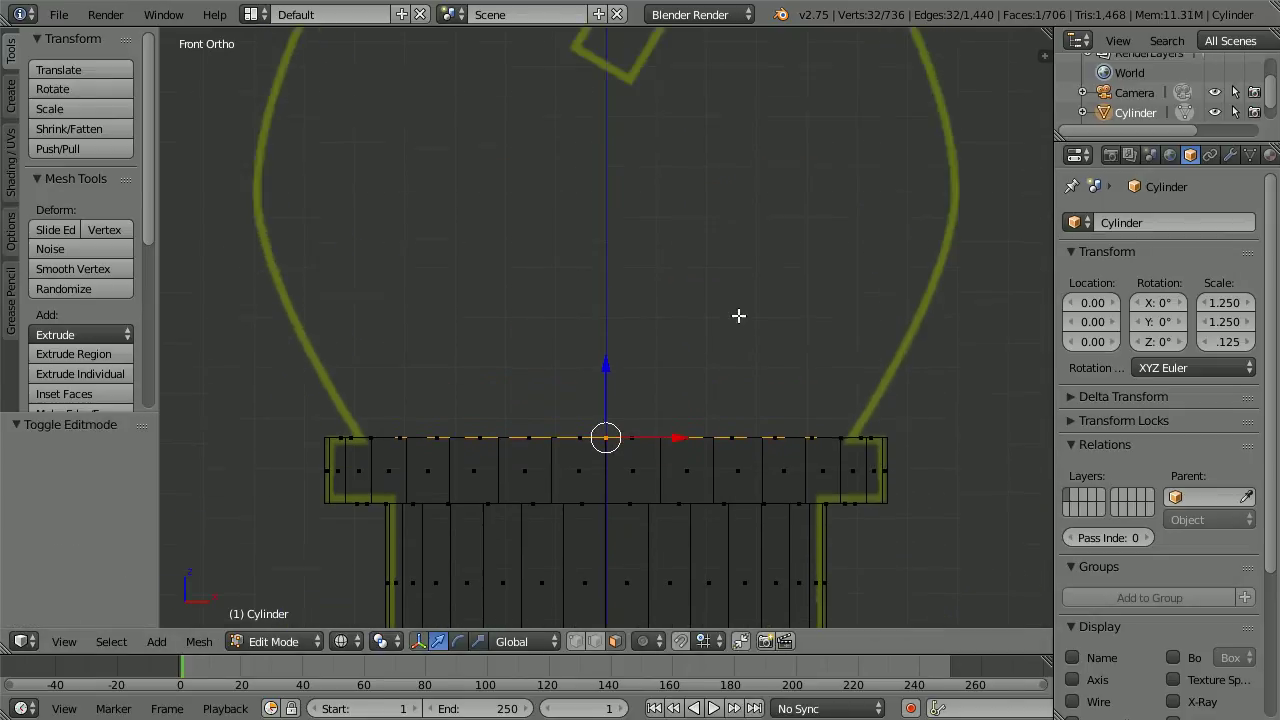
scroll(711, 349, "up", 5, "shift")
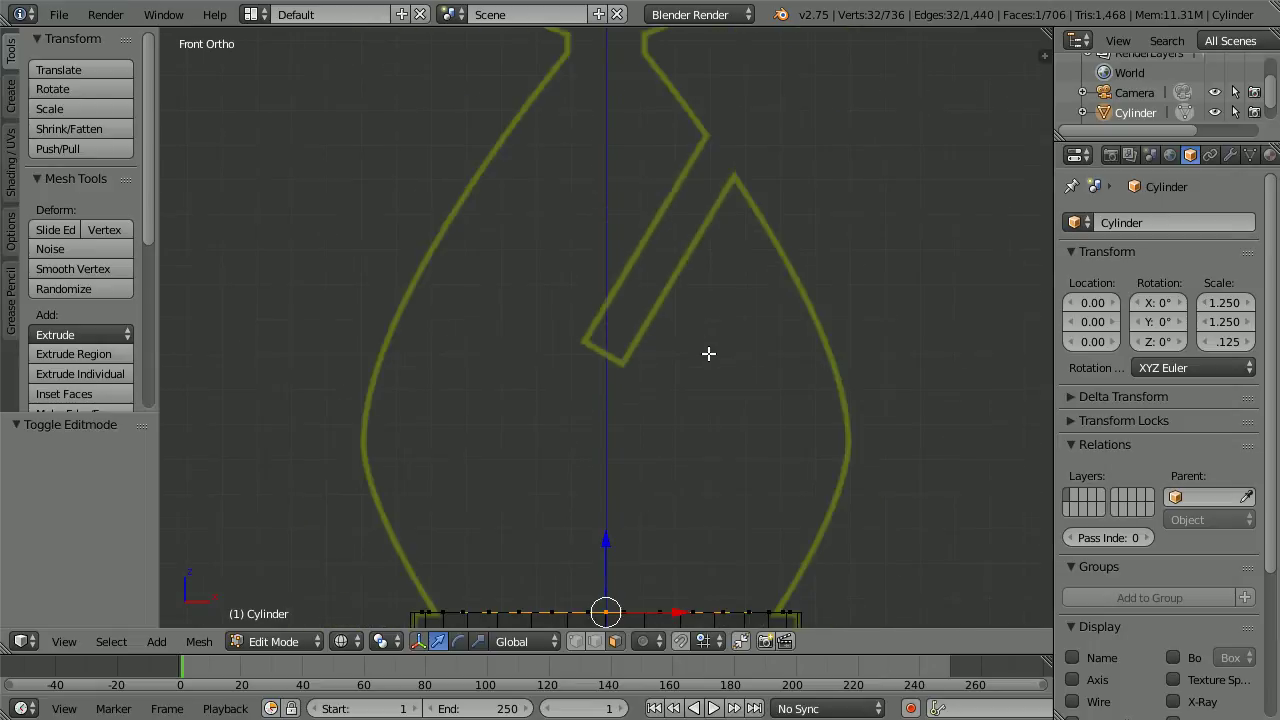
scroll(708, 353, "down", 2)
left_click(59, 14)
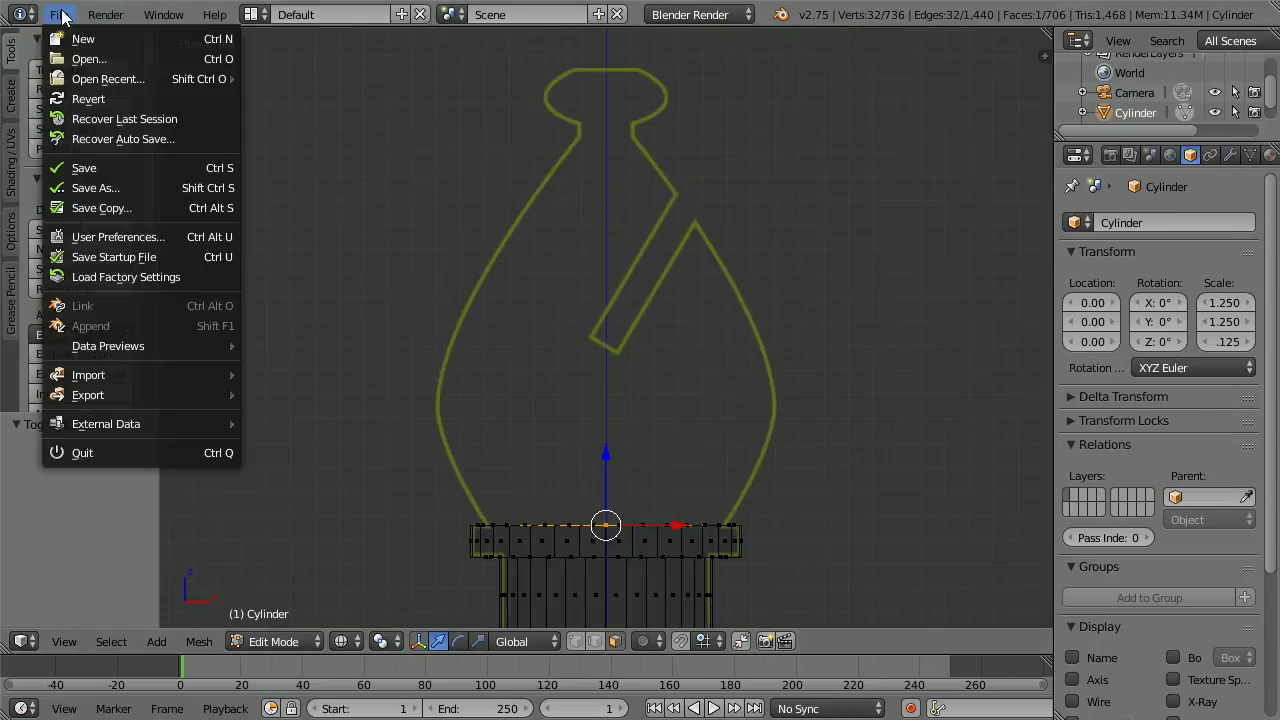
mouse_move(193, 74)
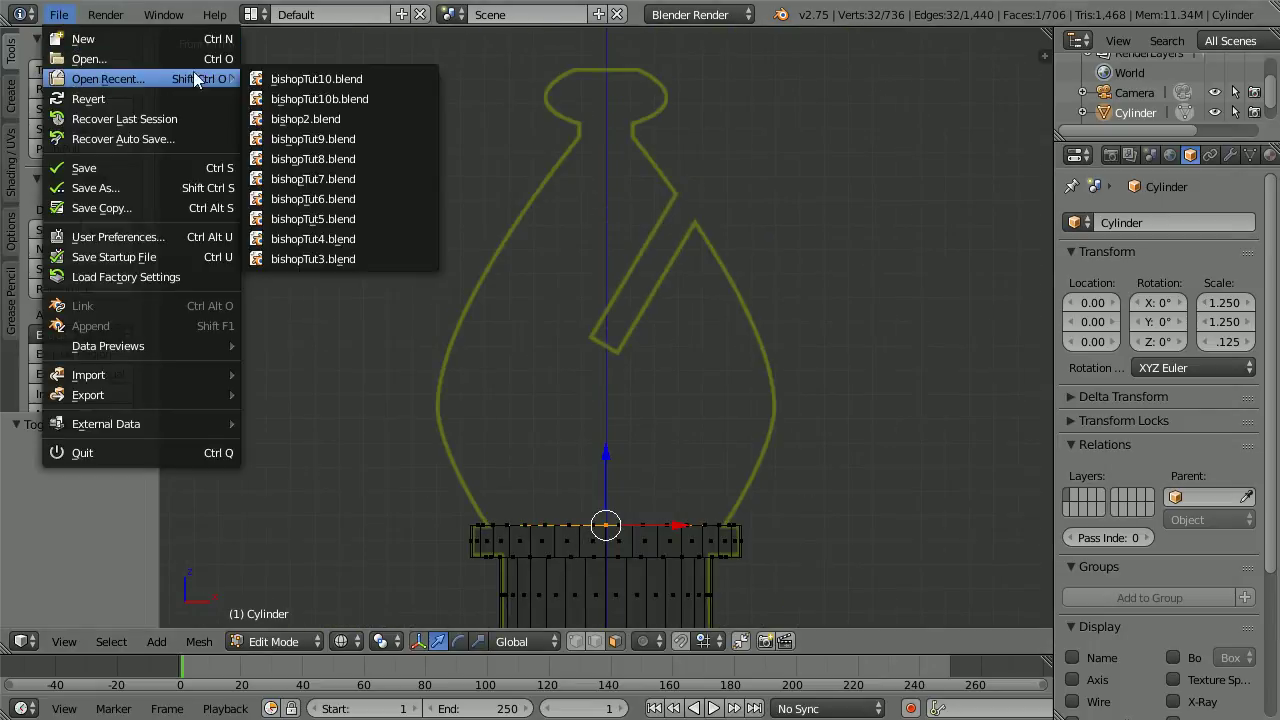
left_click(334, 98)
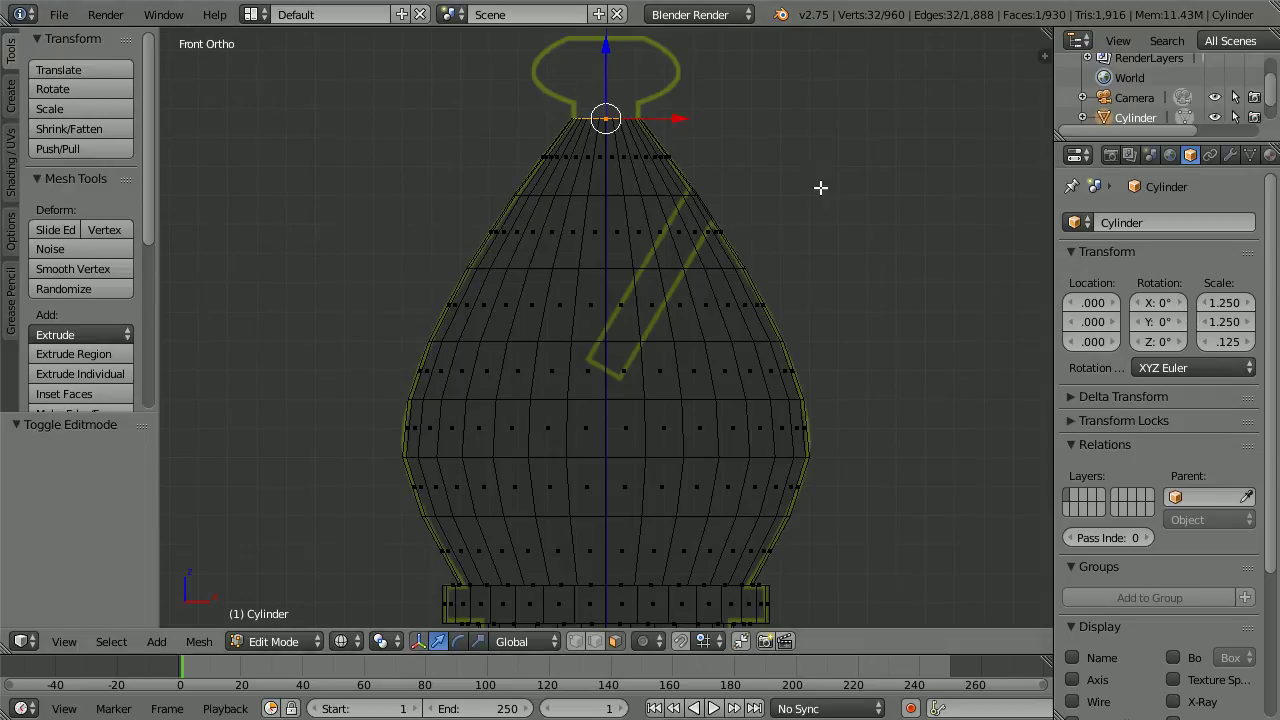
Extrude short neck rings (0.064, 0.058 up), widening the top loop to 1.978 then 1.091
scroll(890, 395, "up", 5, "shift")
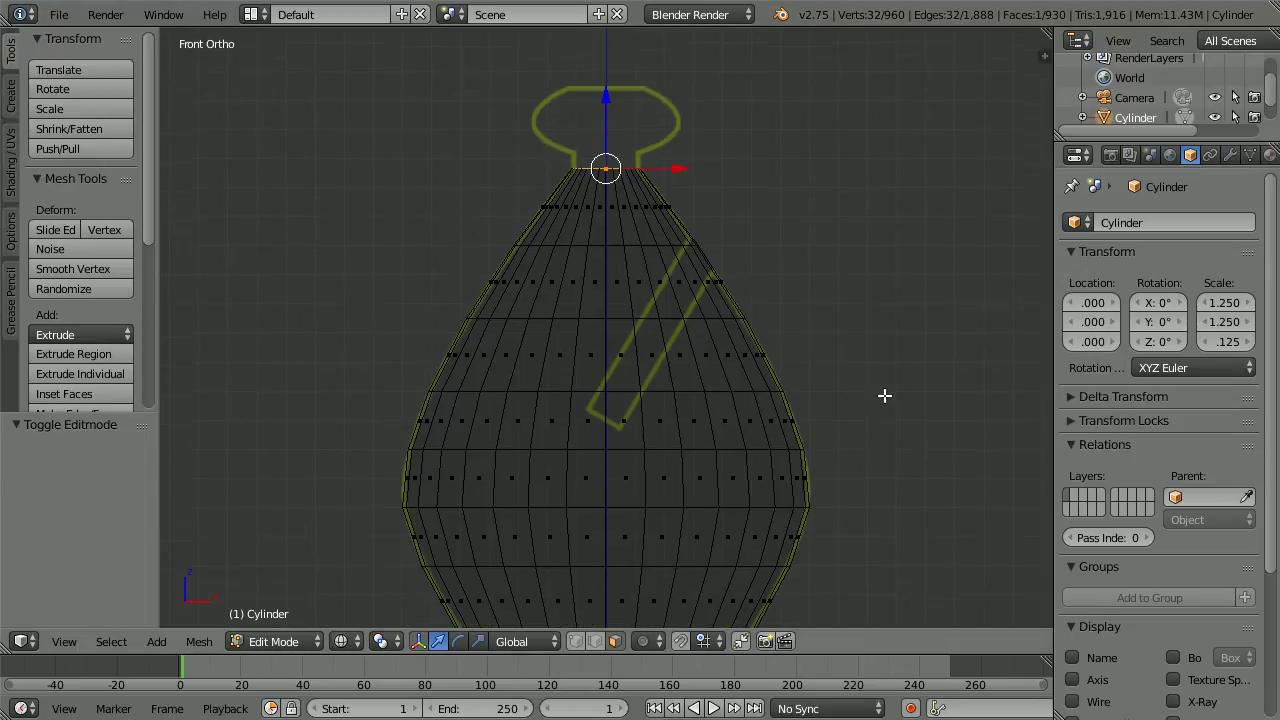
scroll(880, 396, "up", 7)
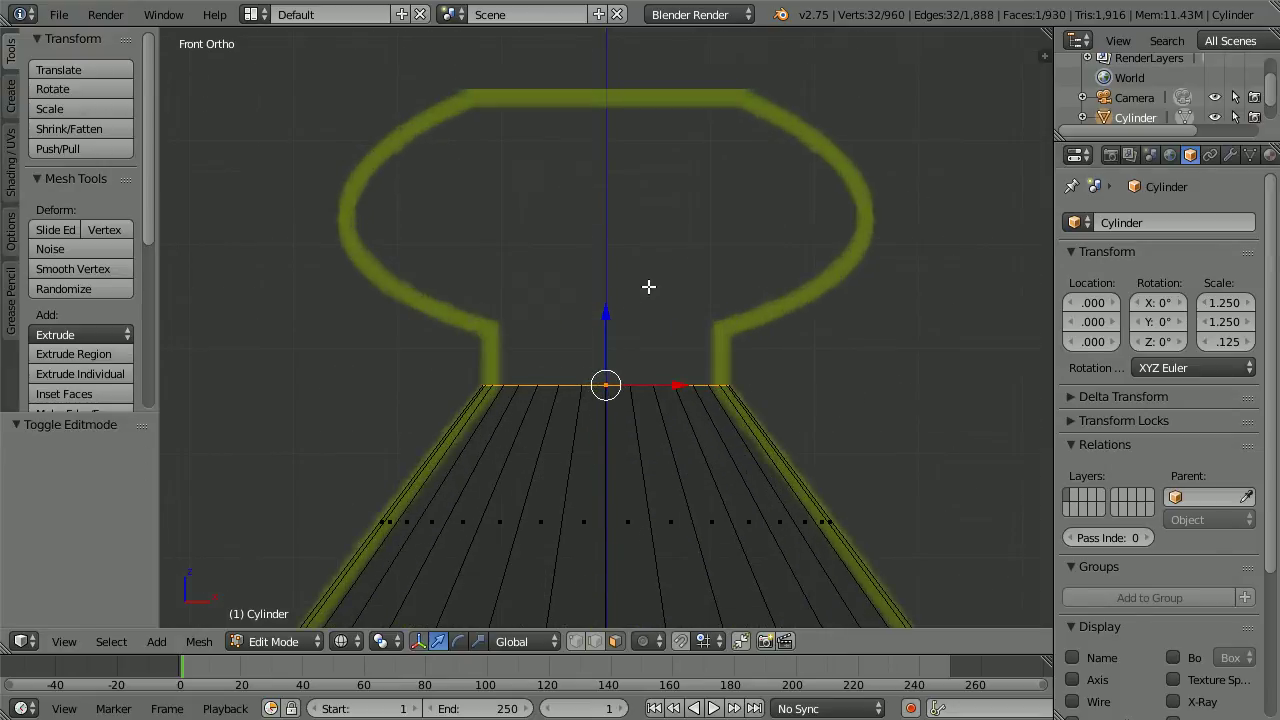
key("e")
left_click(631, 240)
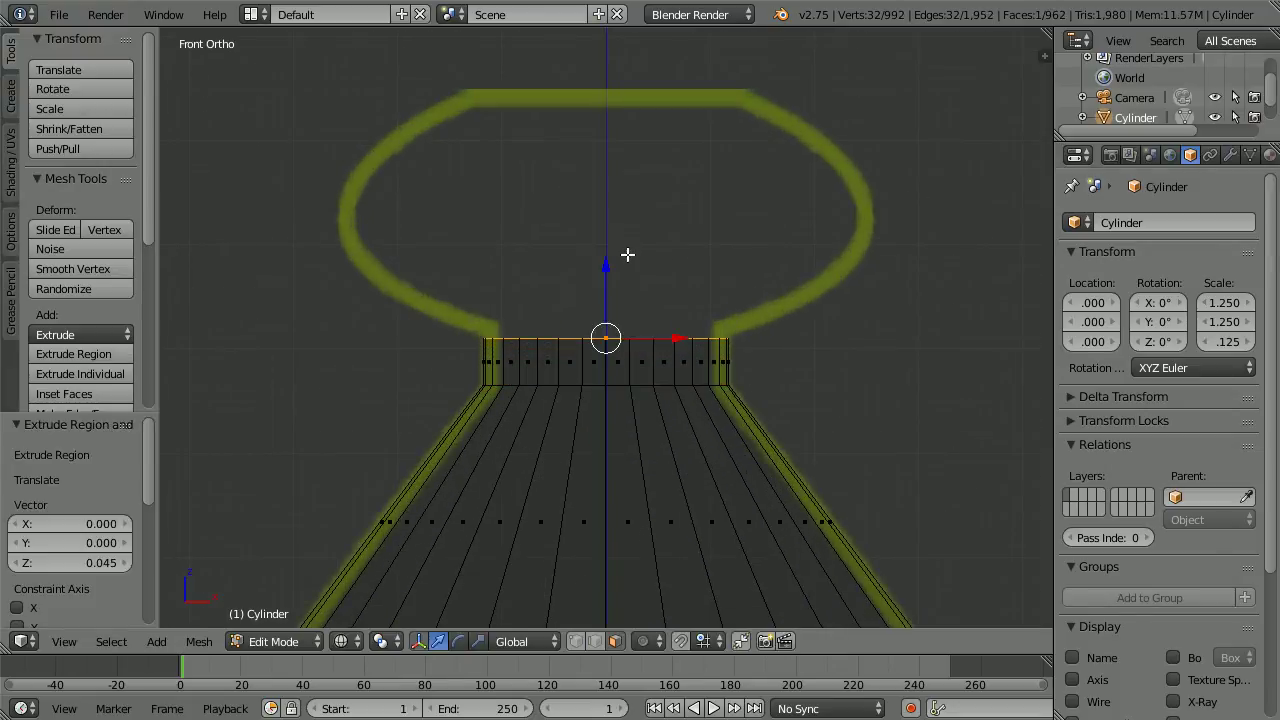
key("e")
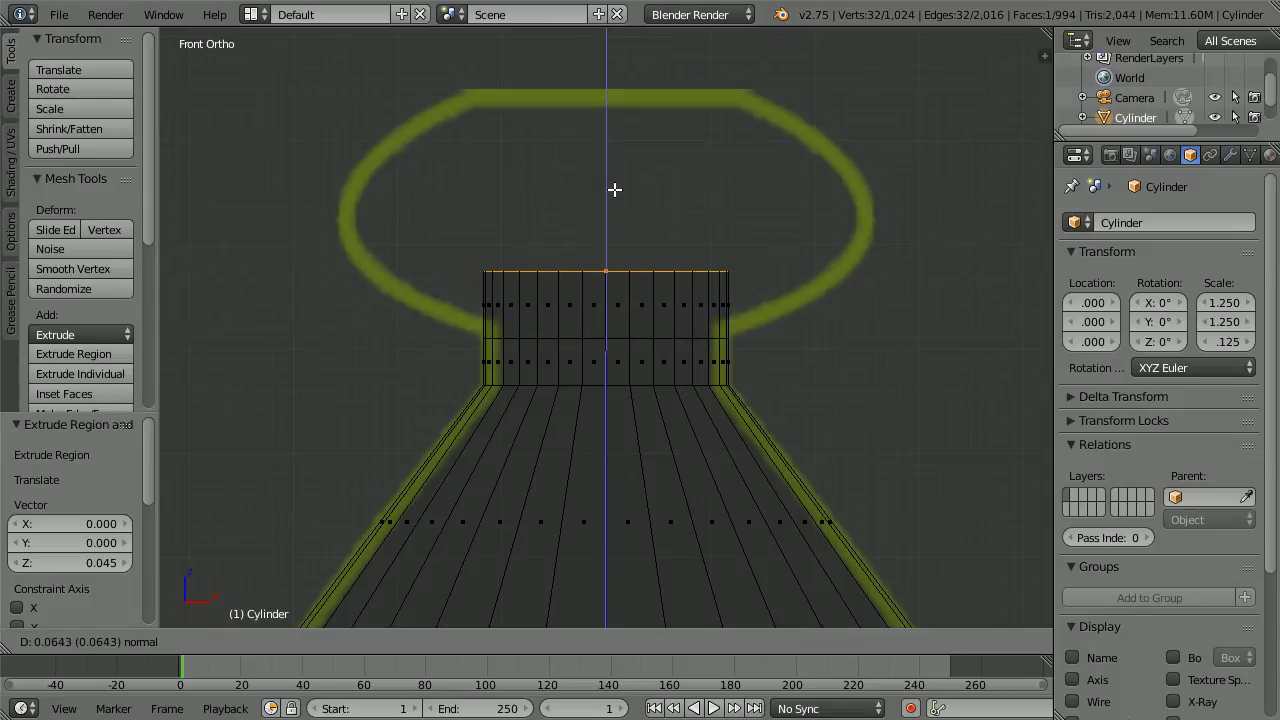
left_click(615, 192)
key("s")
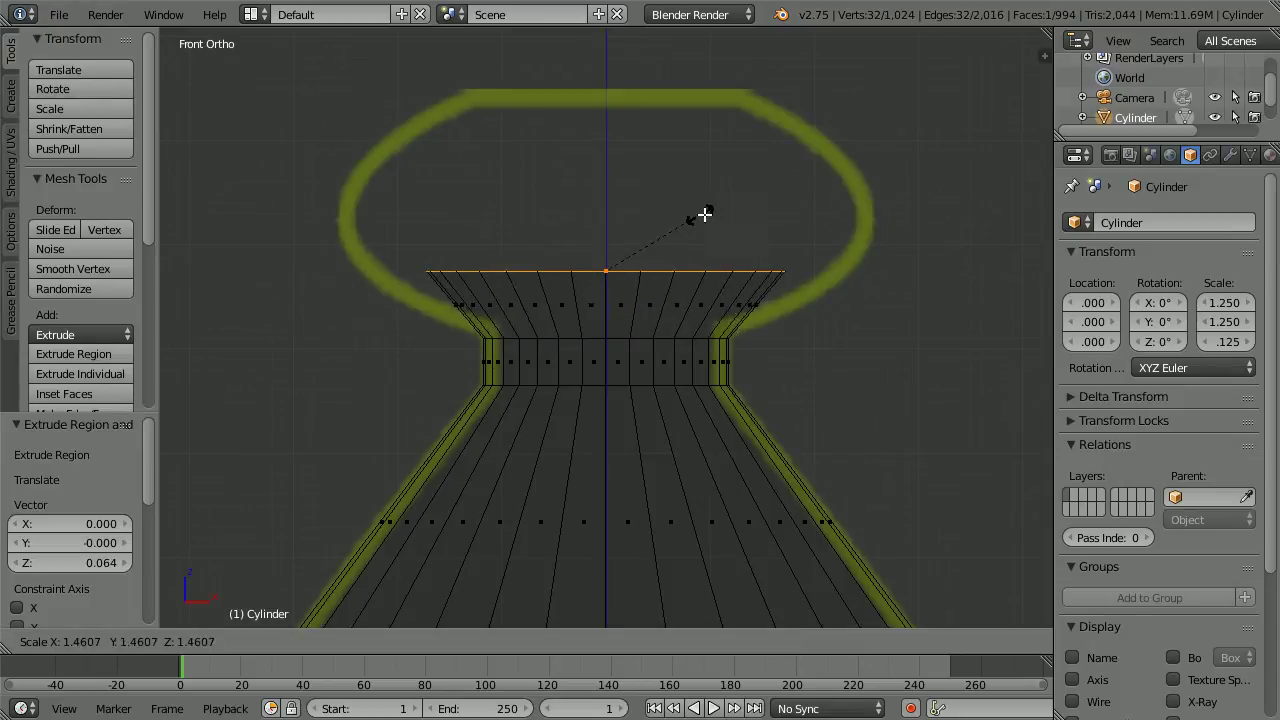
left_click(738, 216)
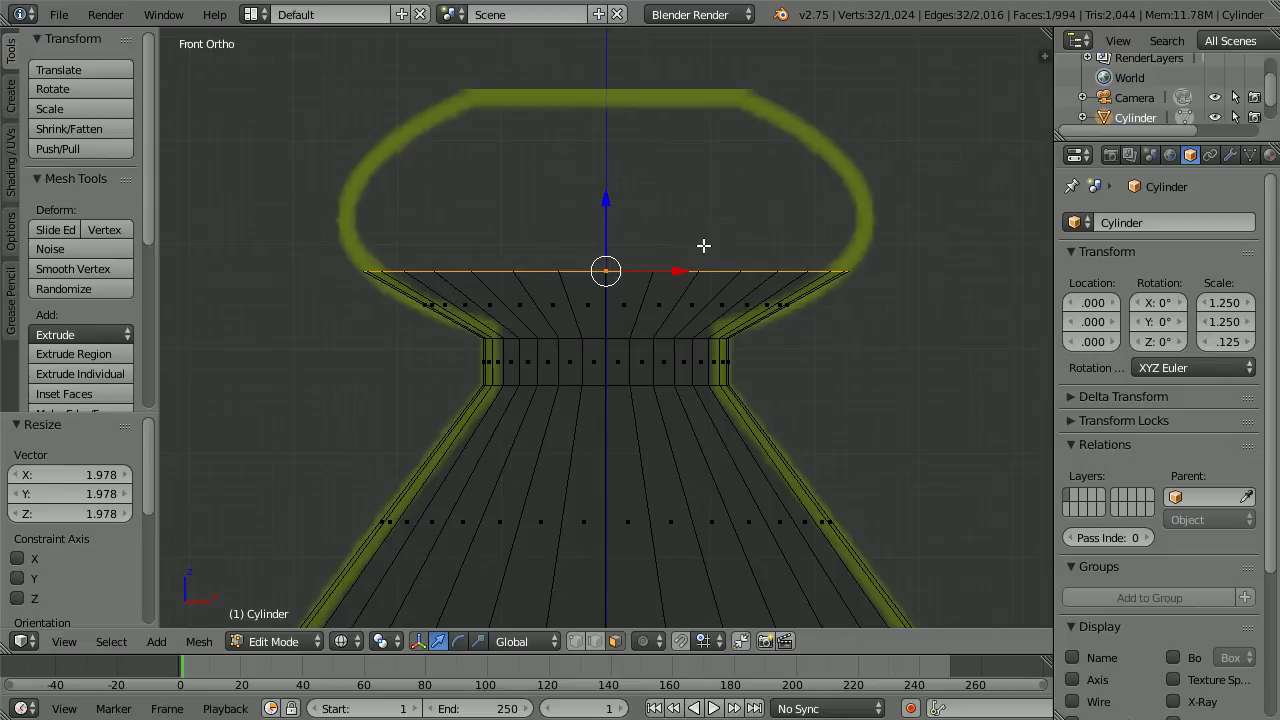
key("e")
key("z")
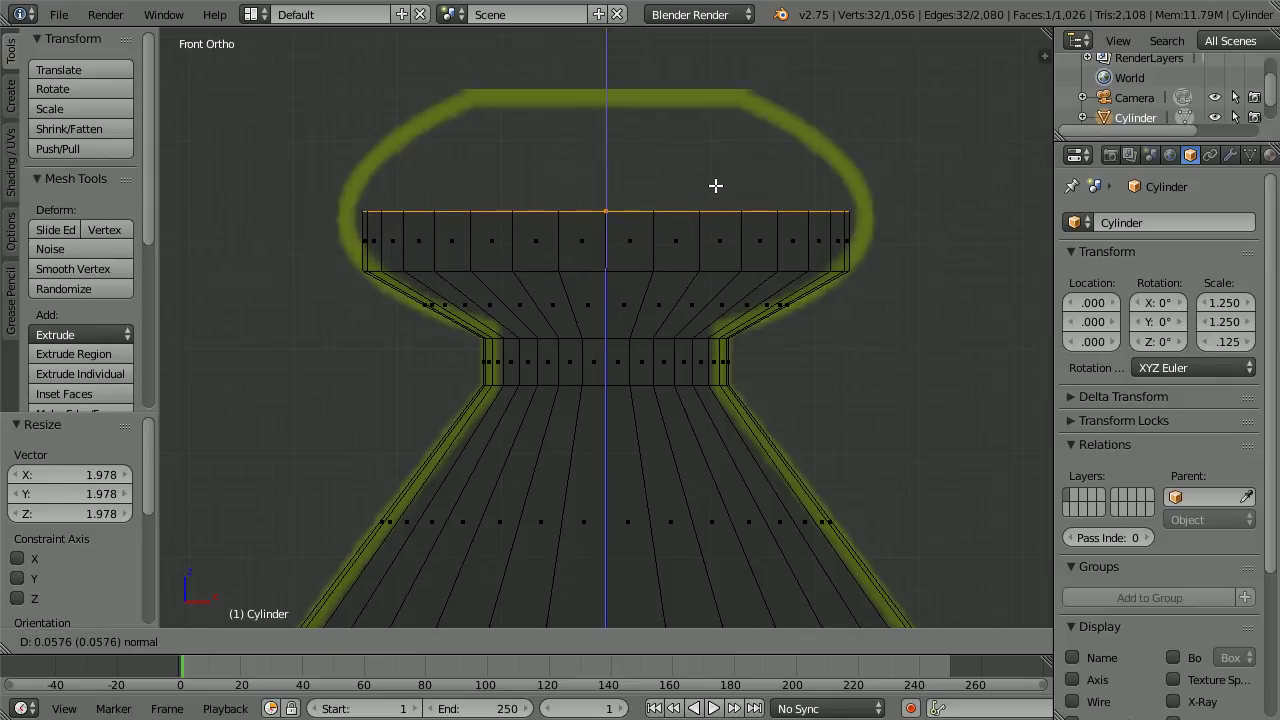
left_click(714, 187)
key("s")
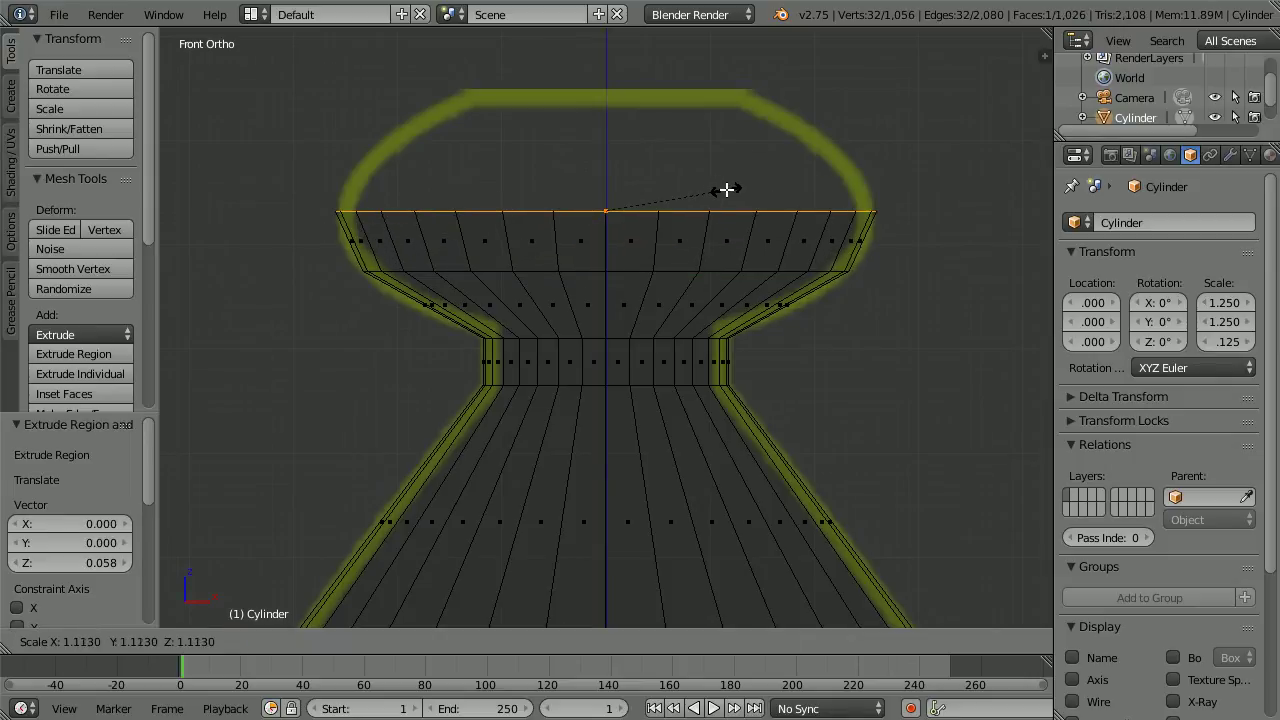
left_click(723, 192)
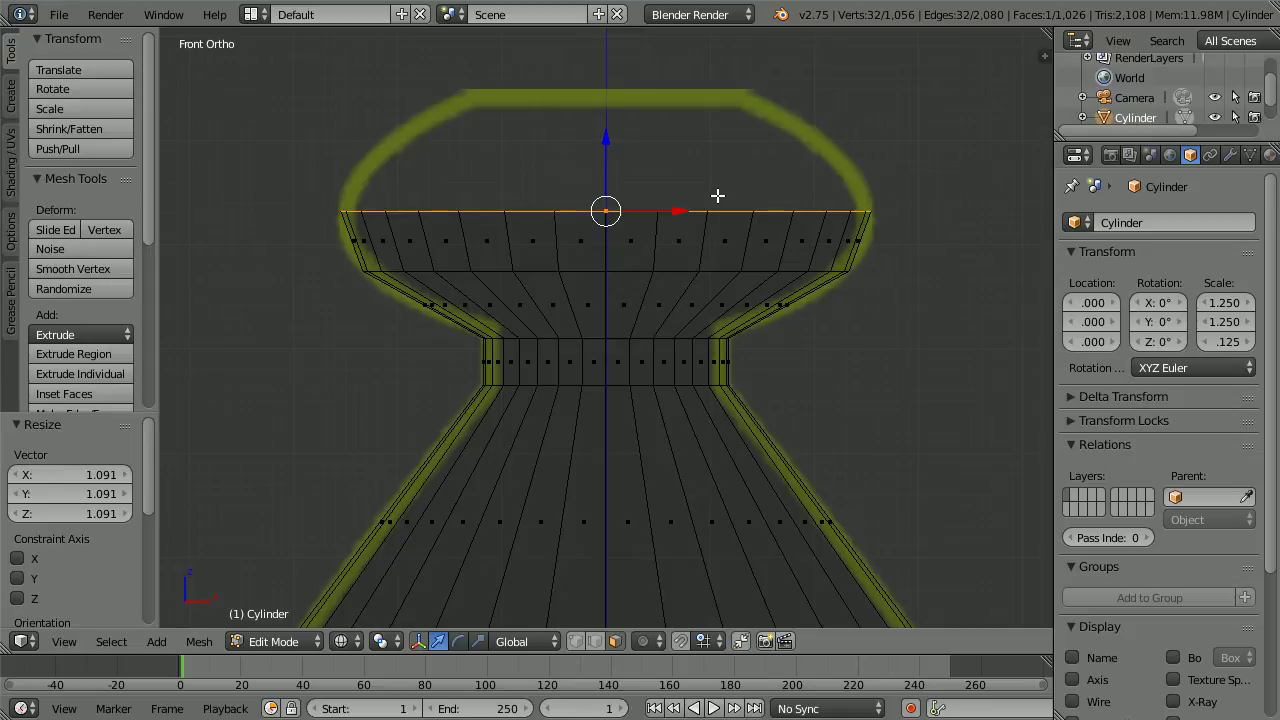
Extrude two more rings (0.052 and 0.062 up), narrowing them to 0.893 and about 0.62
key("e")
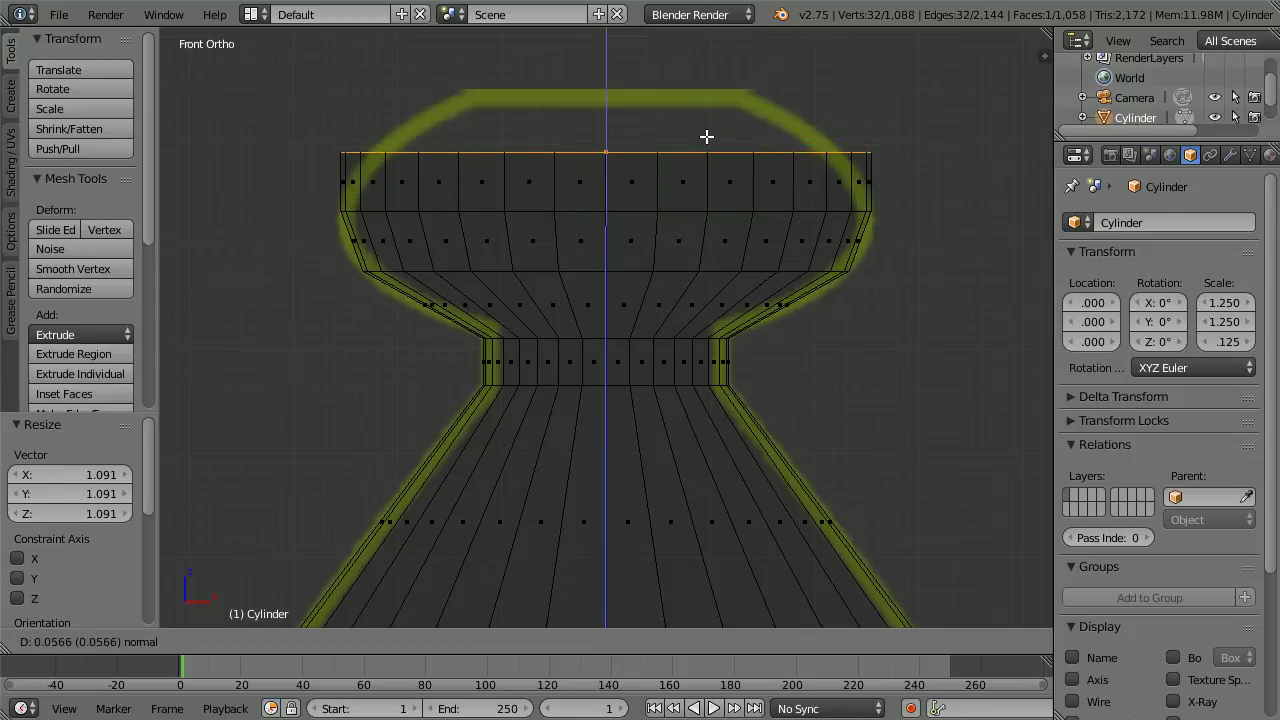
left_click(708, 142)
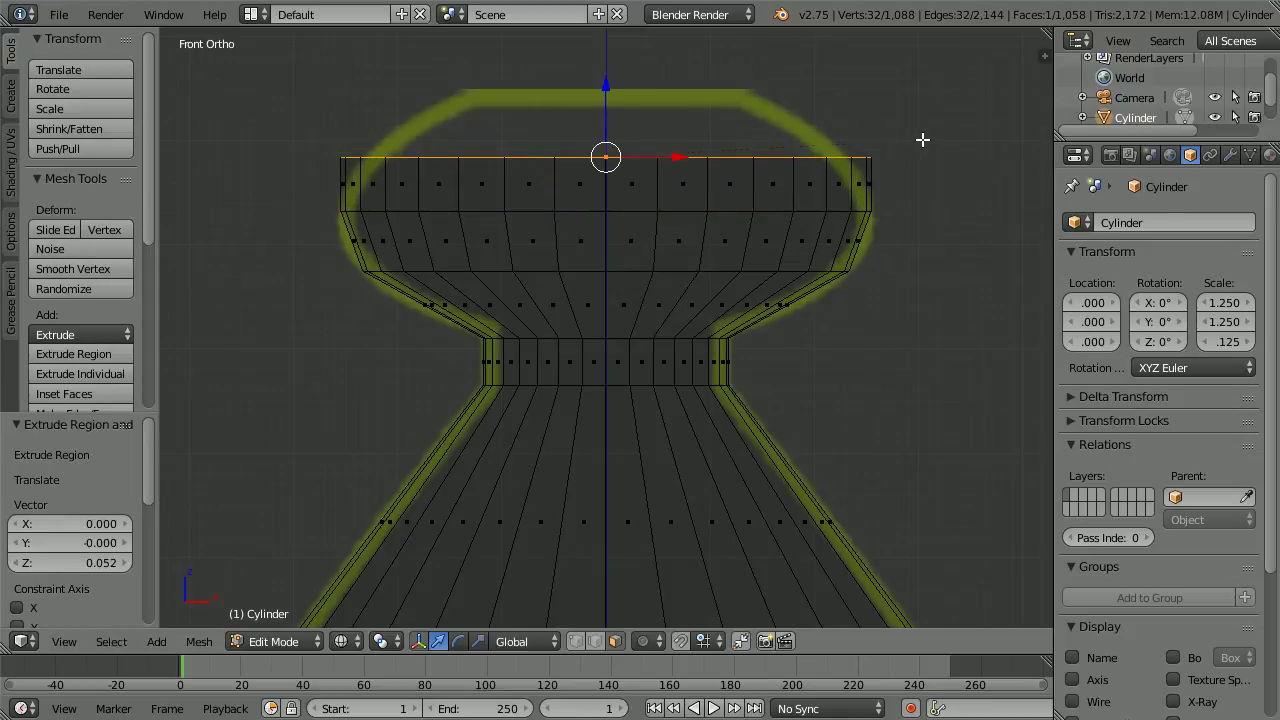
key("s")
left_click(808, 129)
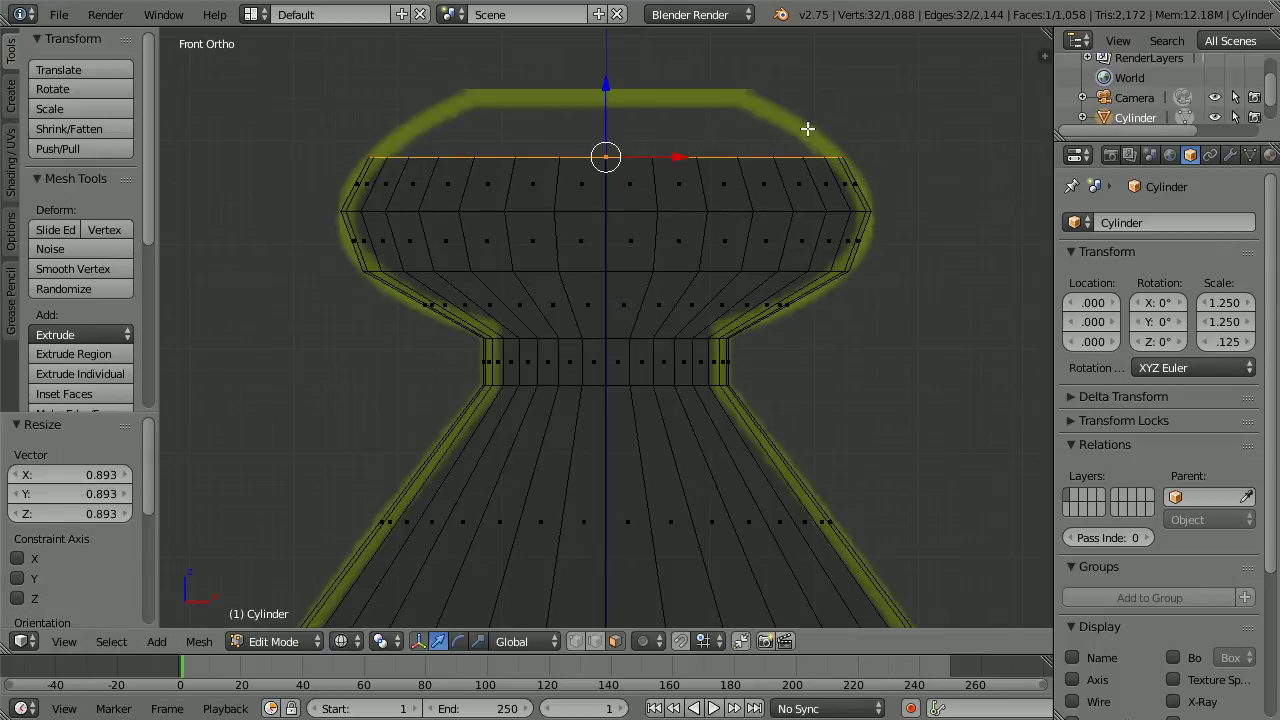
key("e")
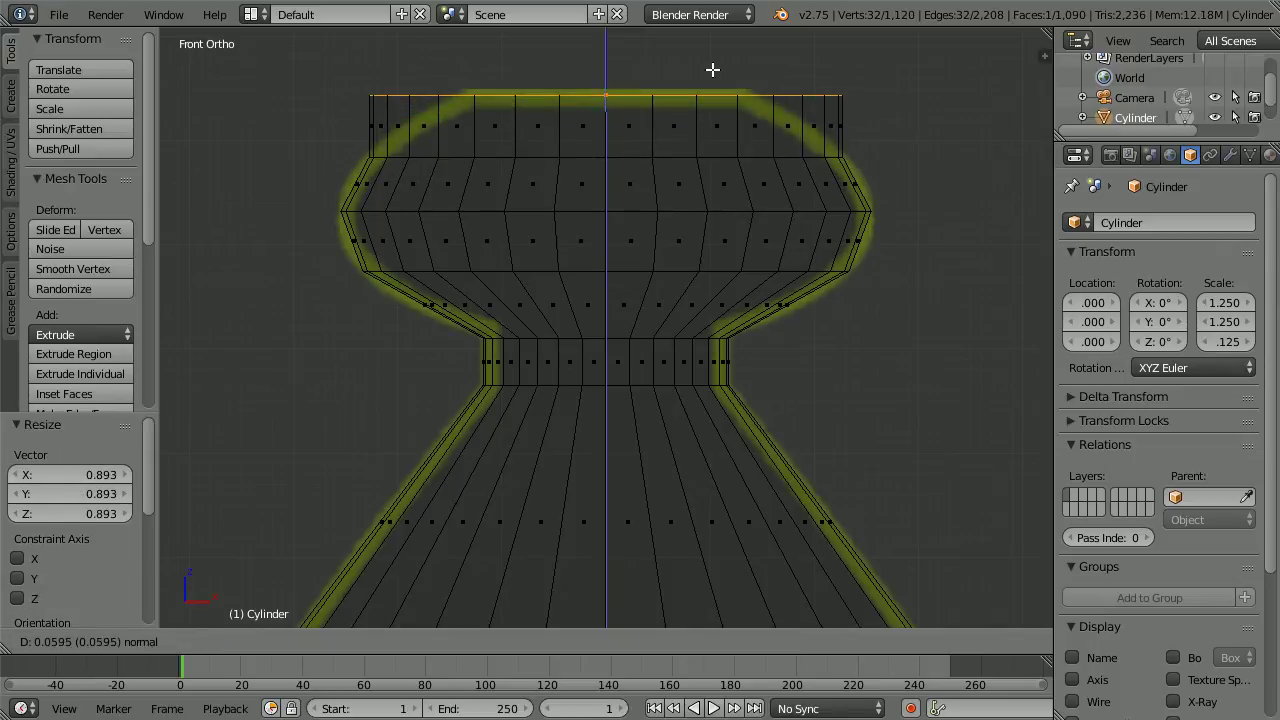
left_click(710, 66)
key("s")
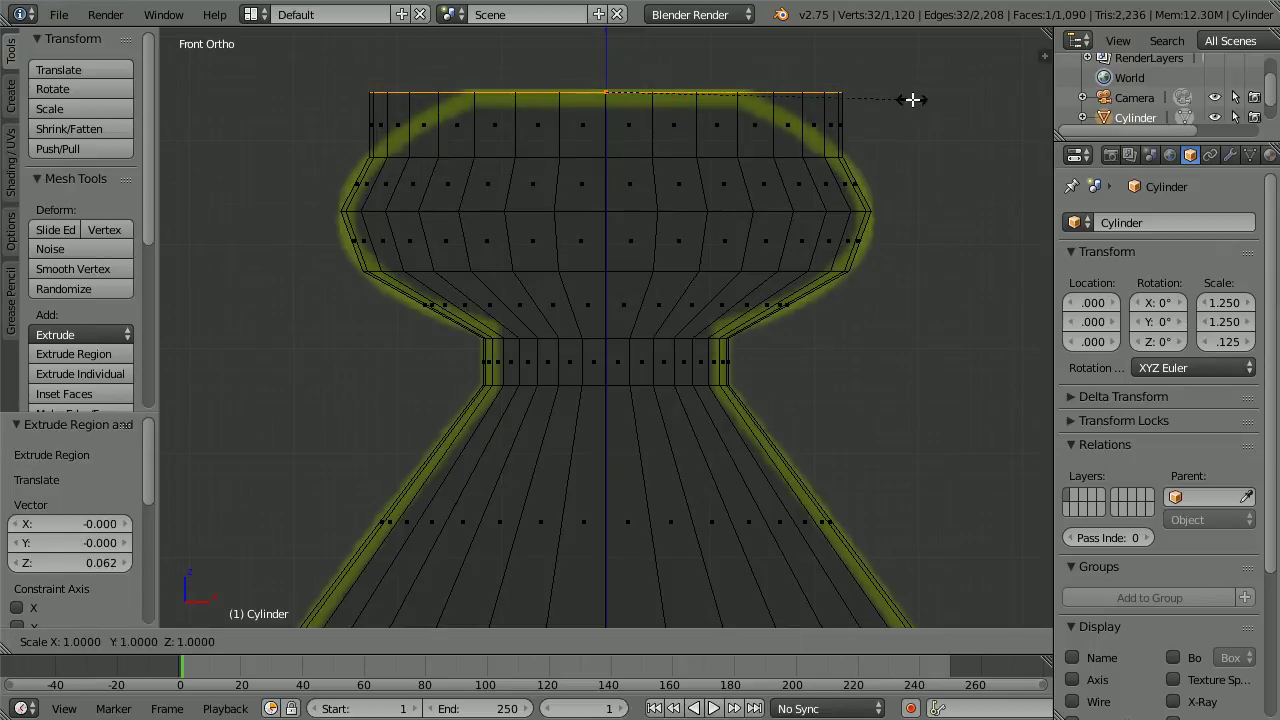
left_click(788, 110)
key("Tab")
key("Tab")
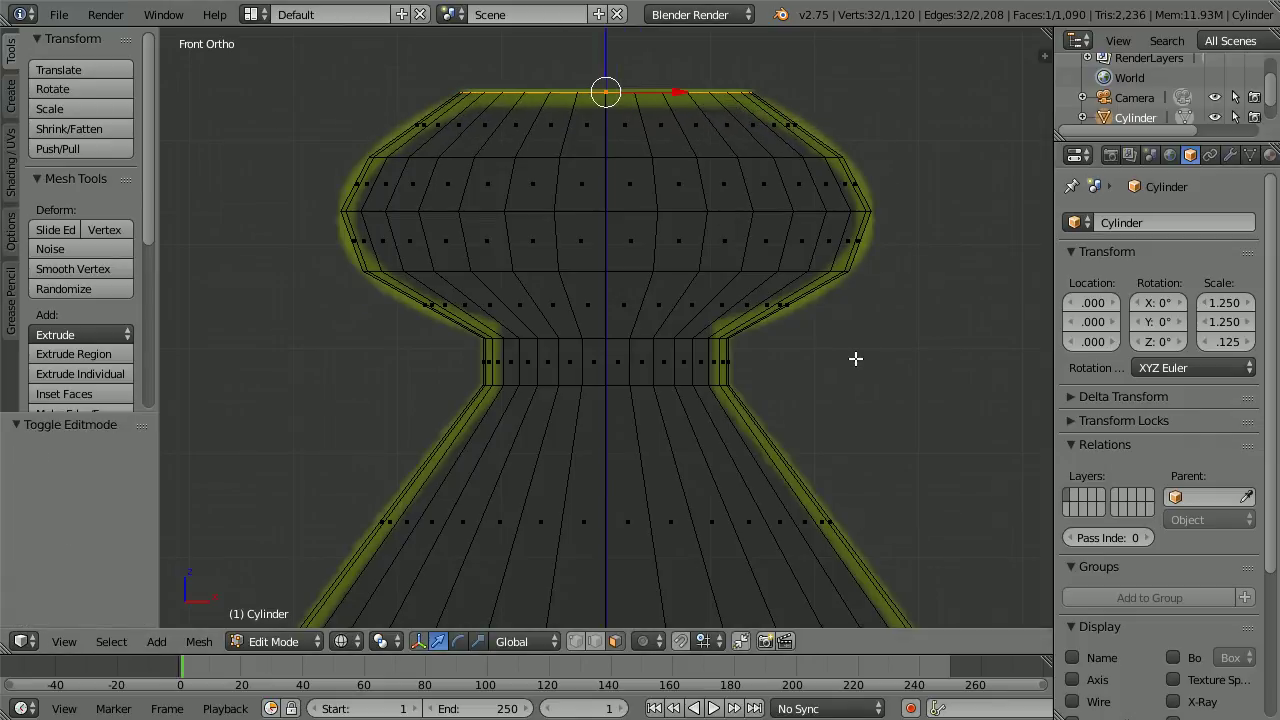
scroll(826, 351, "down", 7)
Switch to Object Mode and add a mesh cube to the scene
scroll(795, 335, "down", 4)
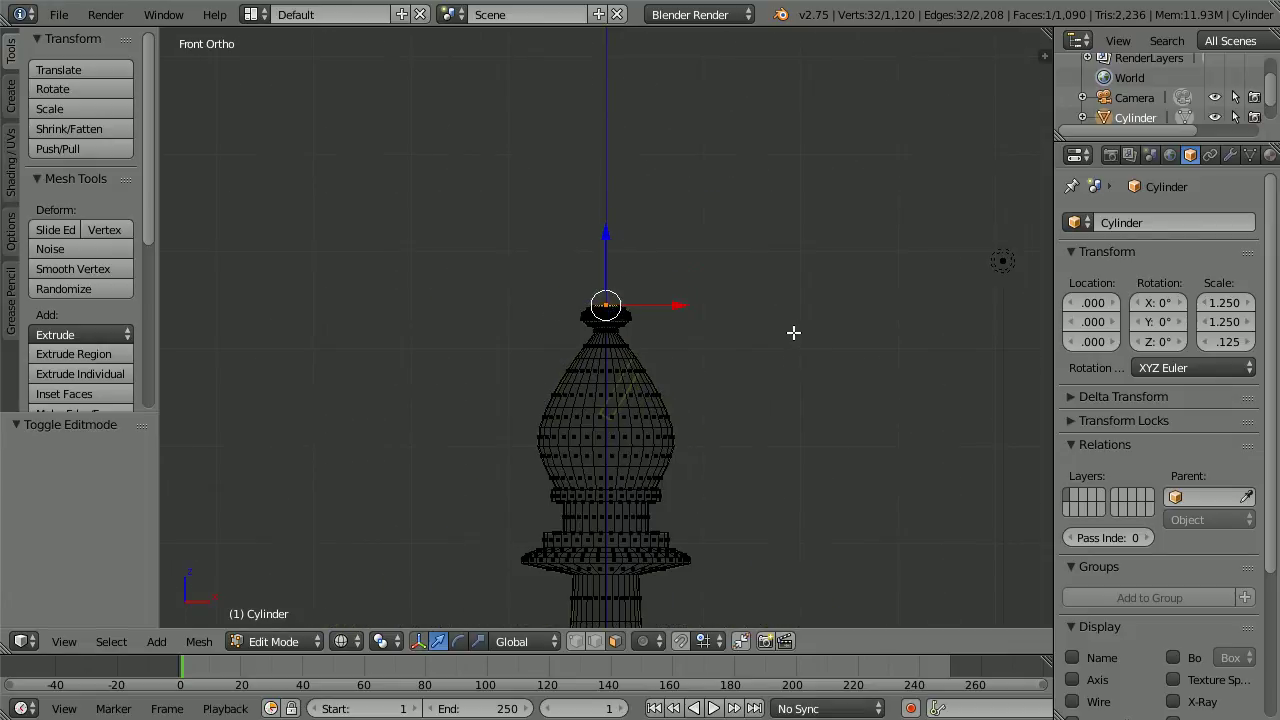
scroll(777, 340, "down", 4, "ctrl")
scroll(777, 341, "down", 3, "shift")
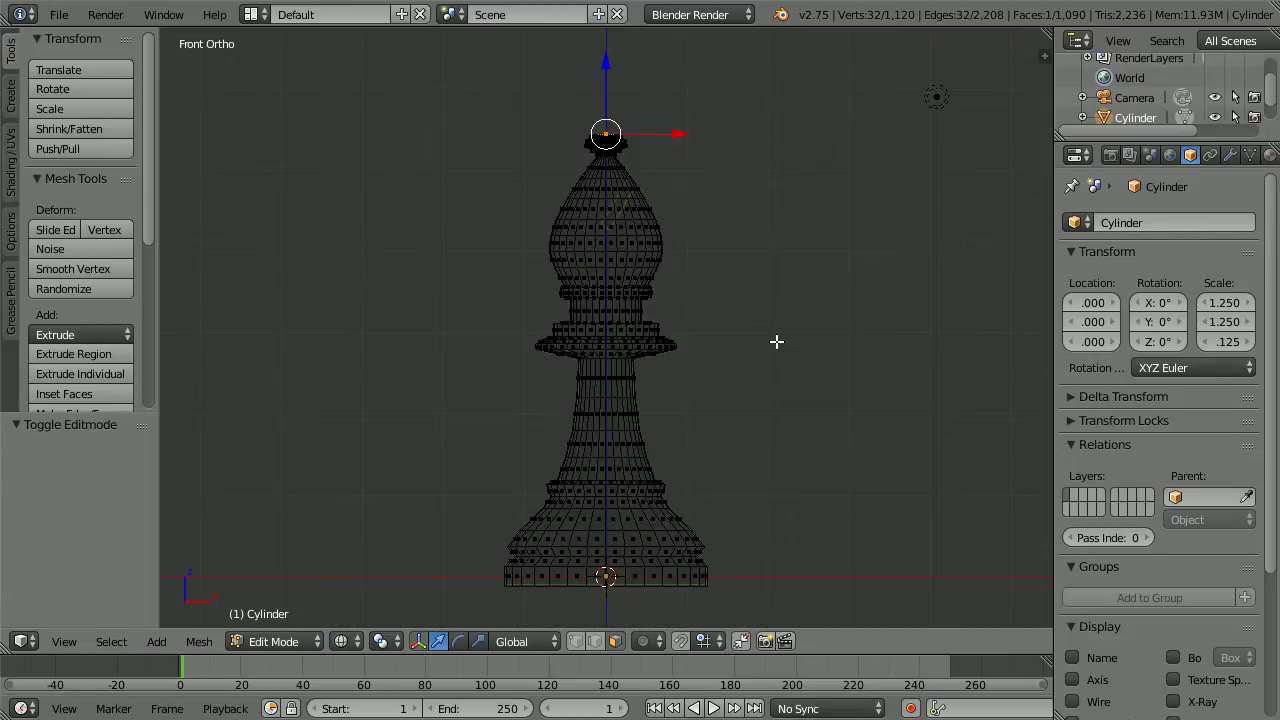
left_click(272, 640)
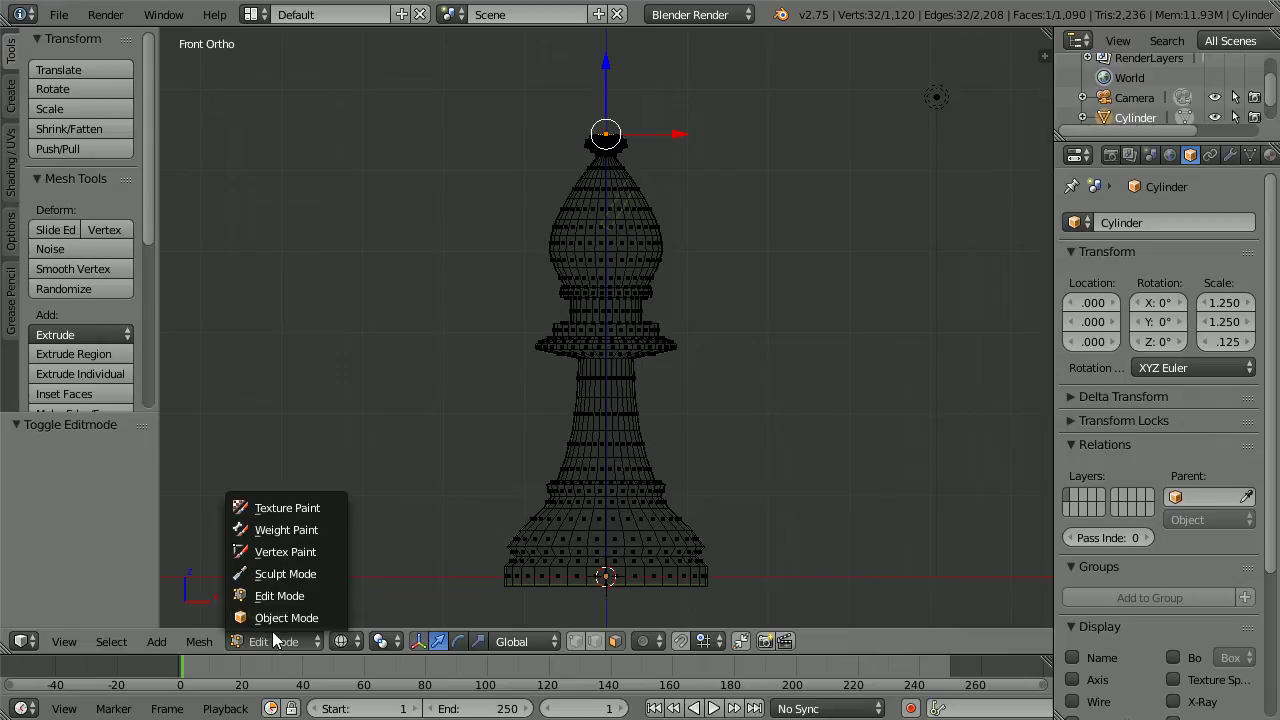
left_click(274, 616)
left_click(157, 642)
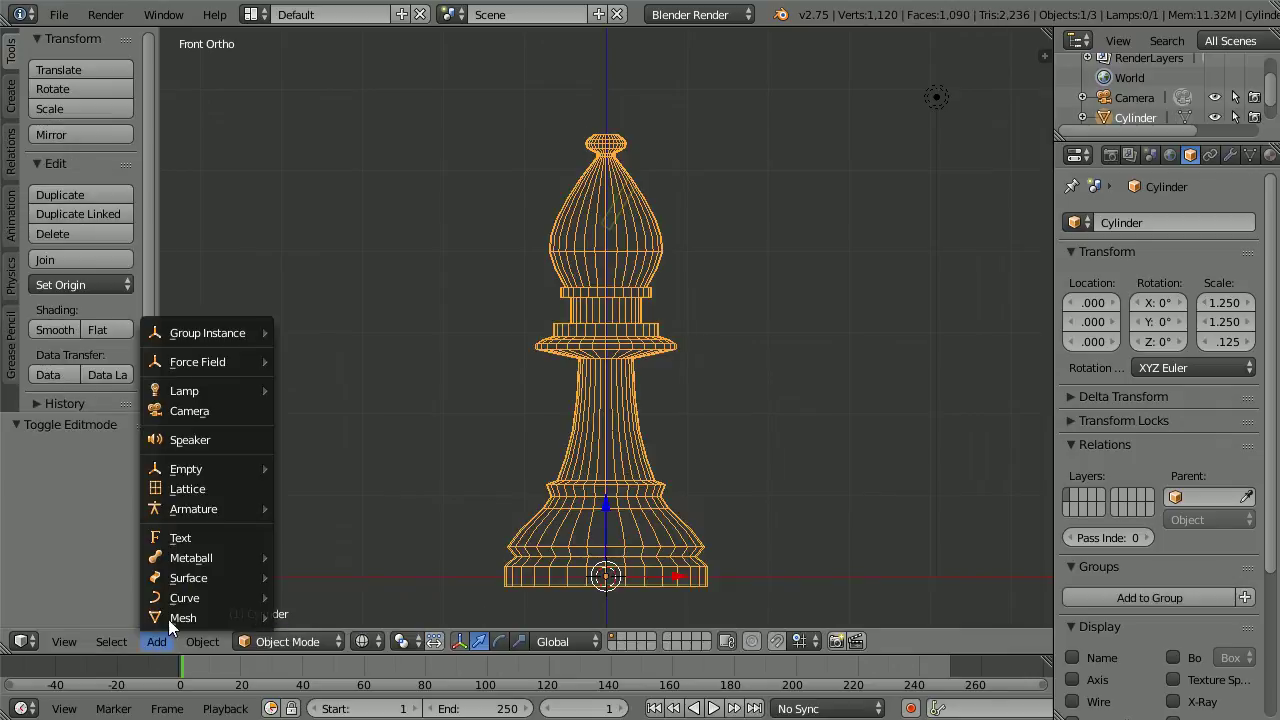
mouse_move(172, 617)
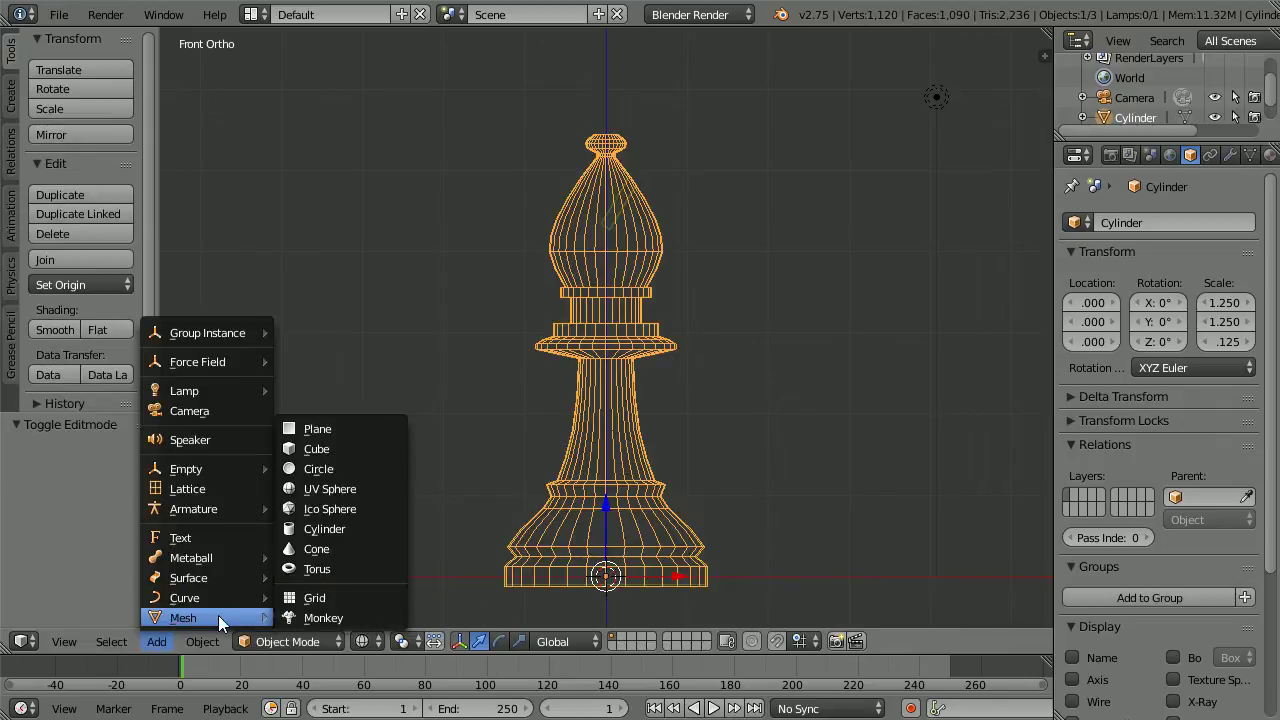
left_click(358, 450)
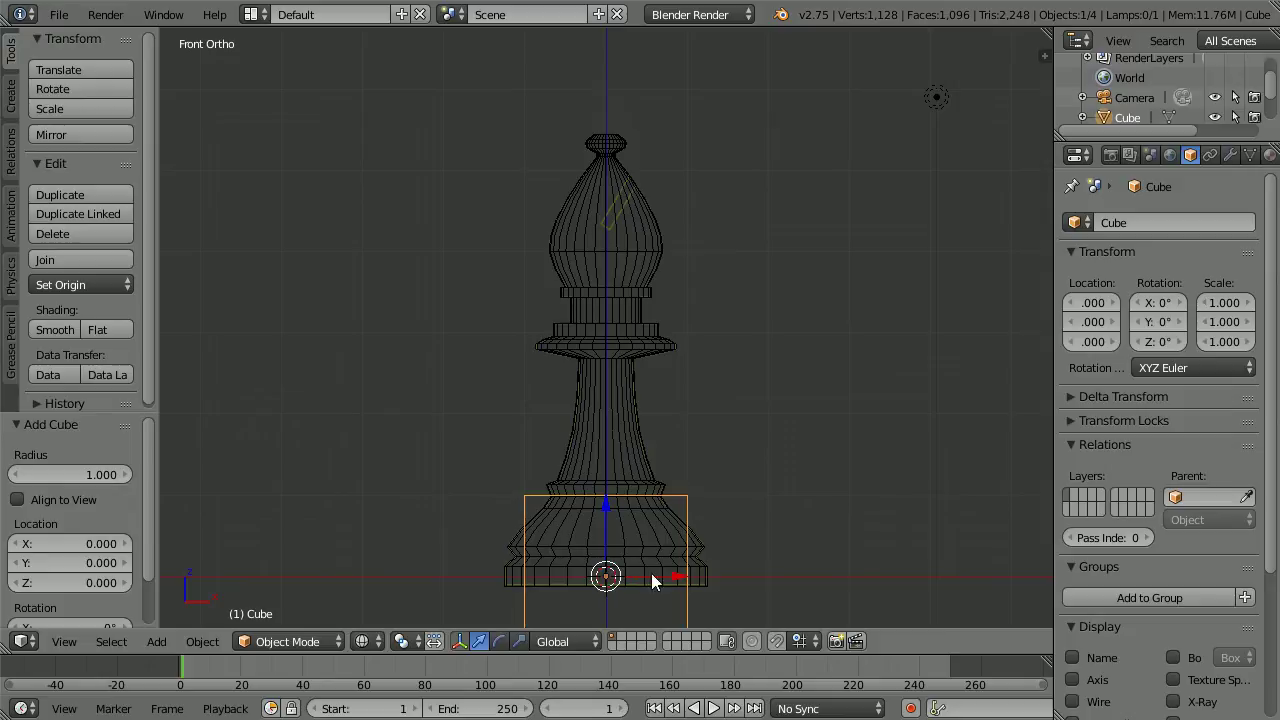
Flatten the cube to an X scale of 0.1 and raise it into the bishop's head
left_click(1225, 303)
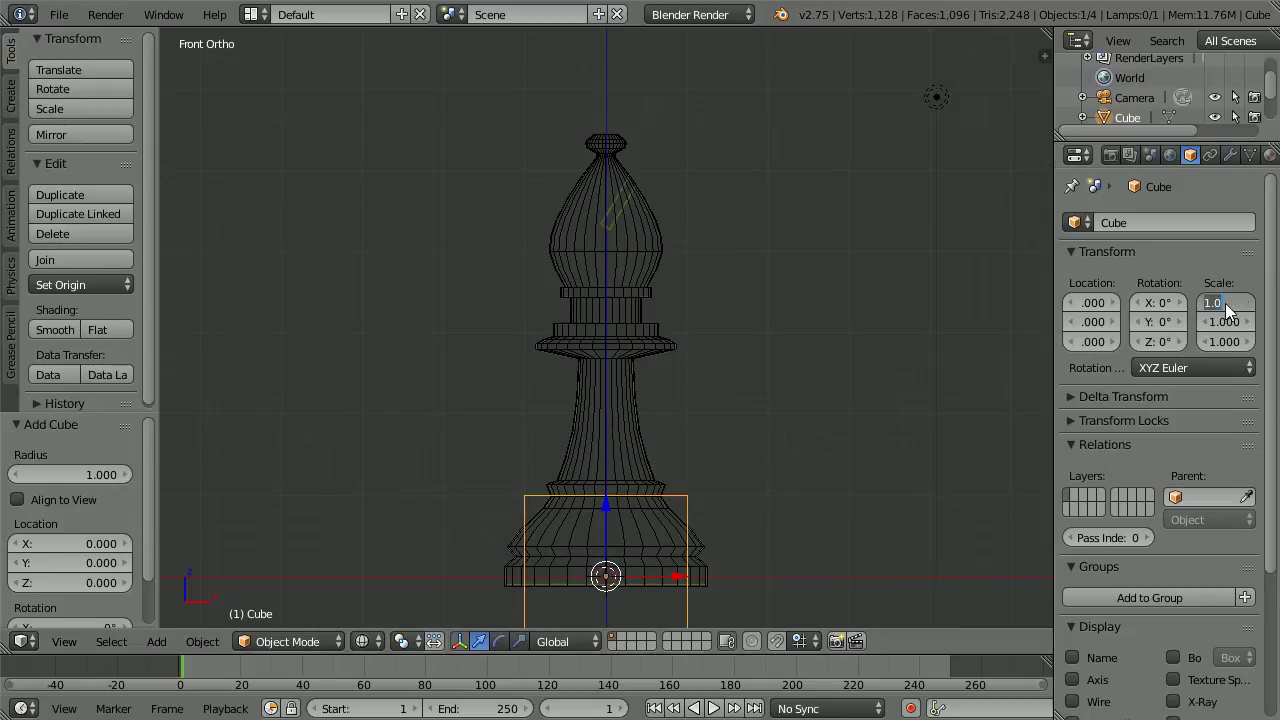
type(".1")
key("Return")
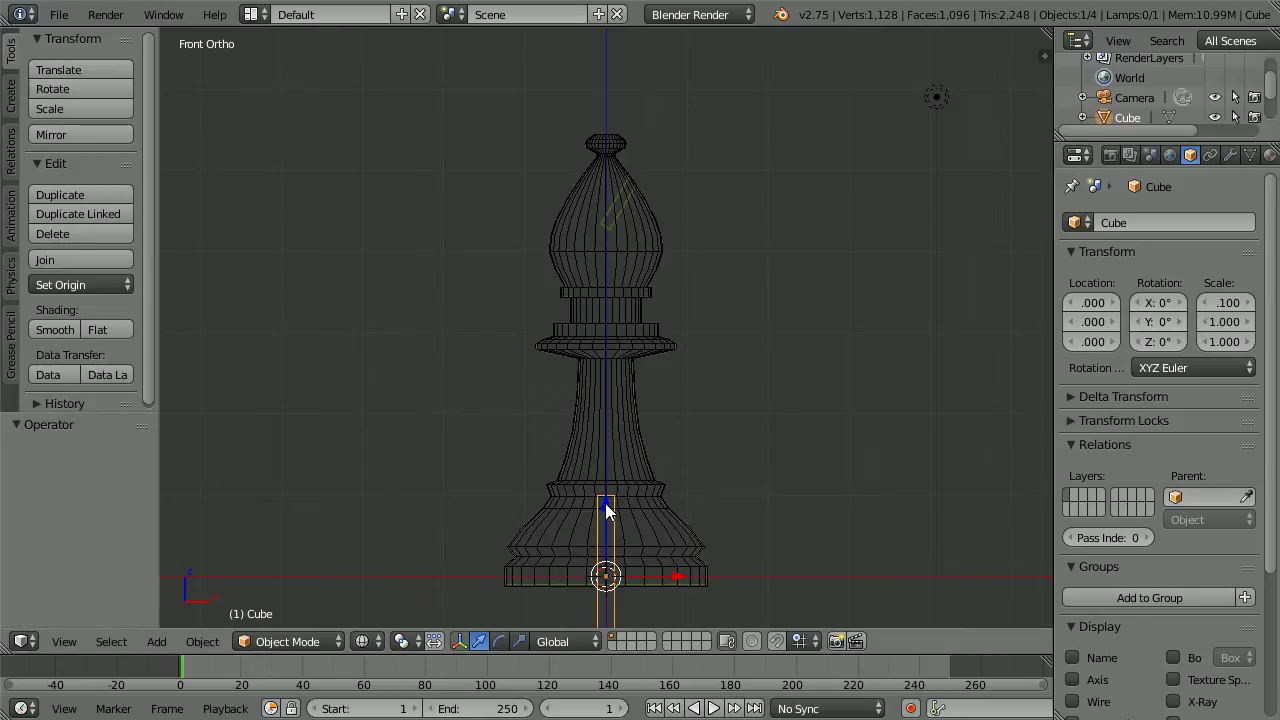
left_click_drag(605, 503, 616, 163)
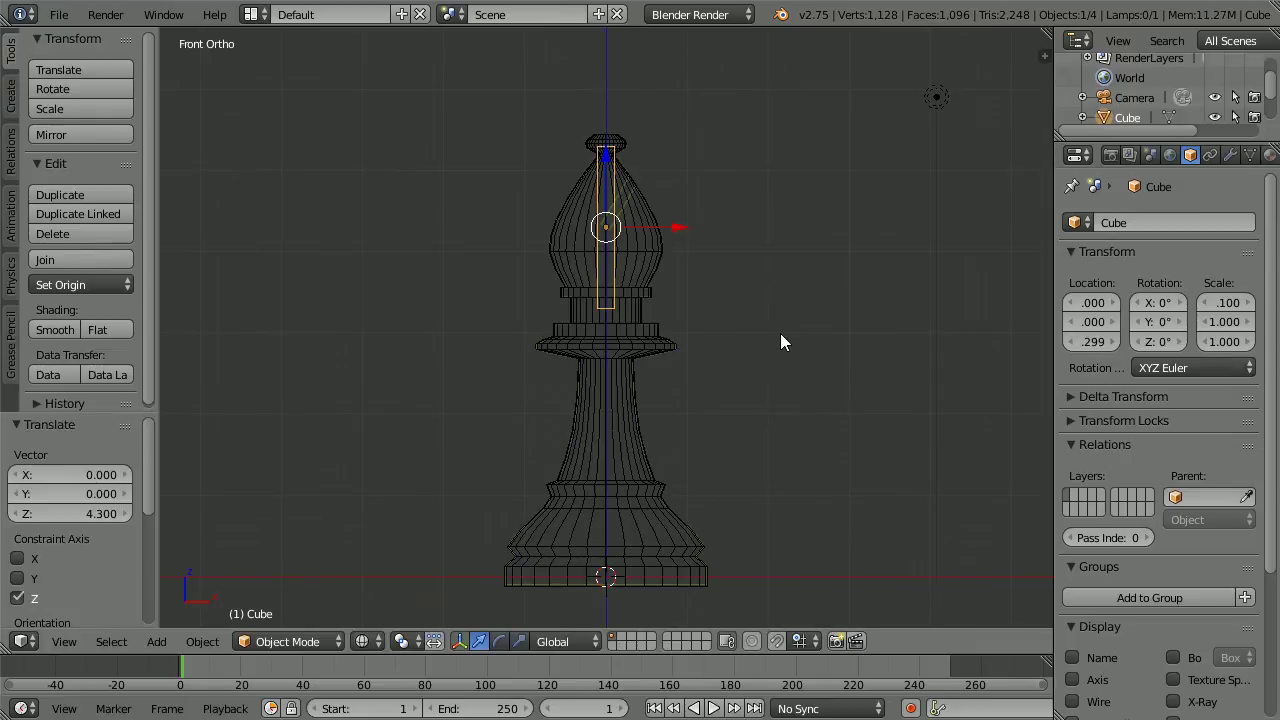
Tilt the slab cube 30° around Y and narrow its X scale to 0.07
scroll(780, 336, "up", 9)
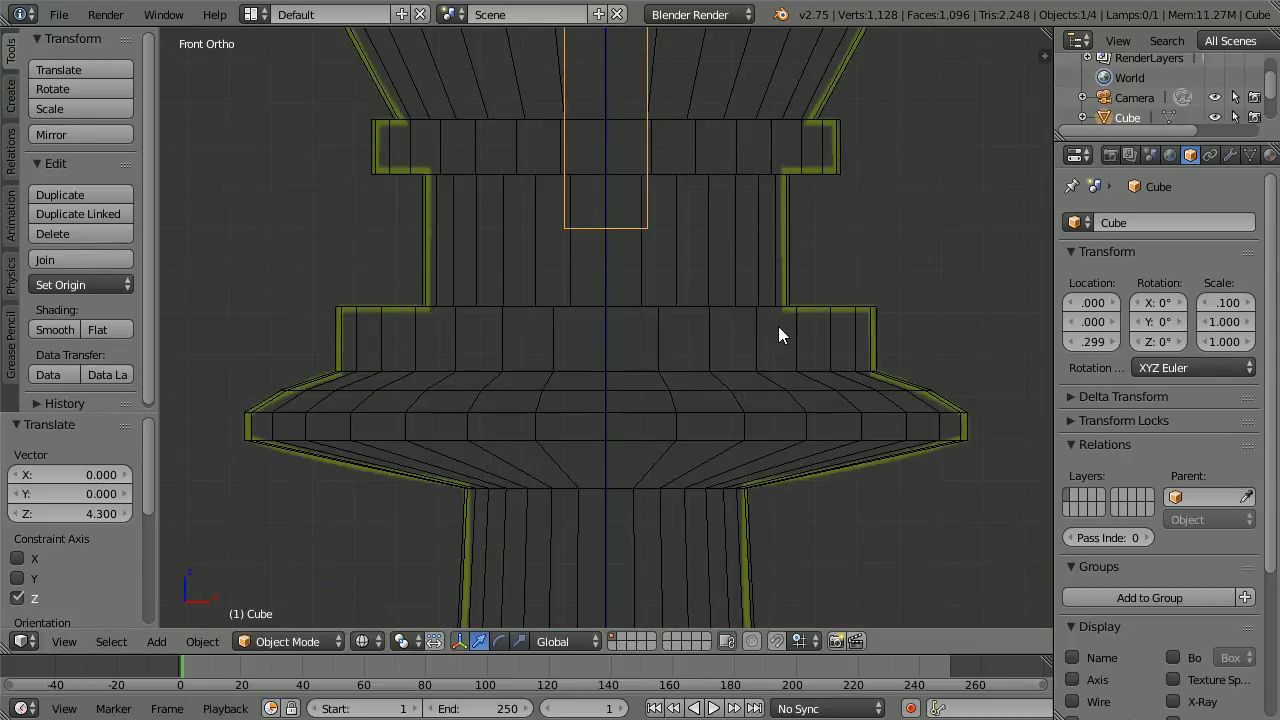
scroll(895, 392, "up", 3, "shift")
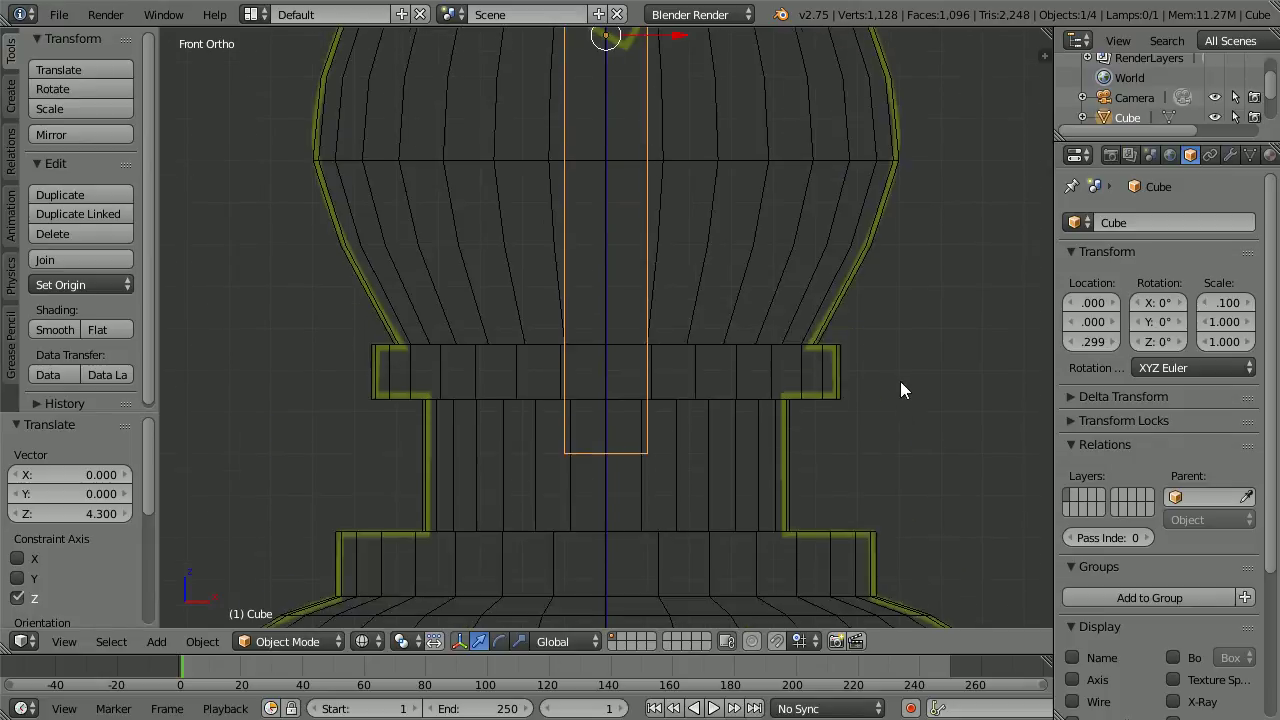
scroll(900, 385, "up", 7, "shift")
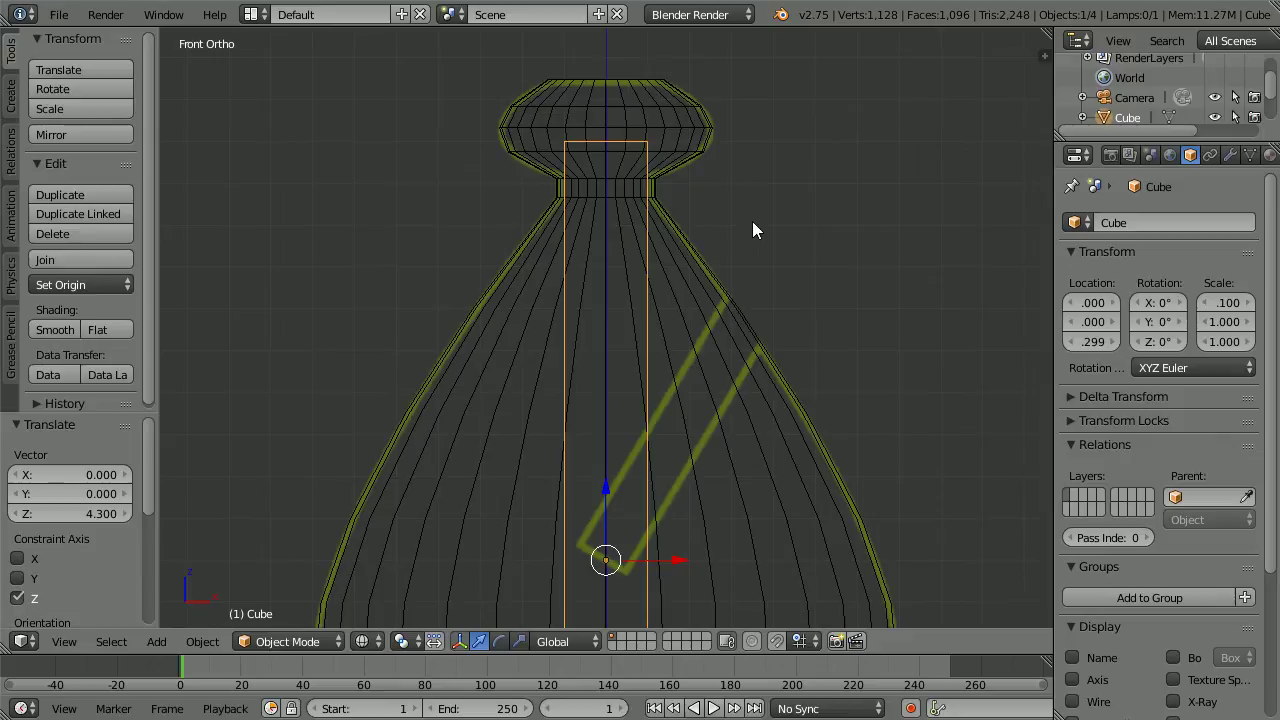
key("r")
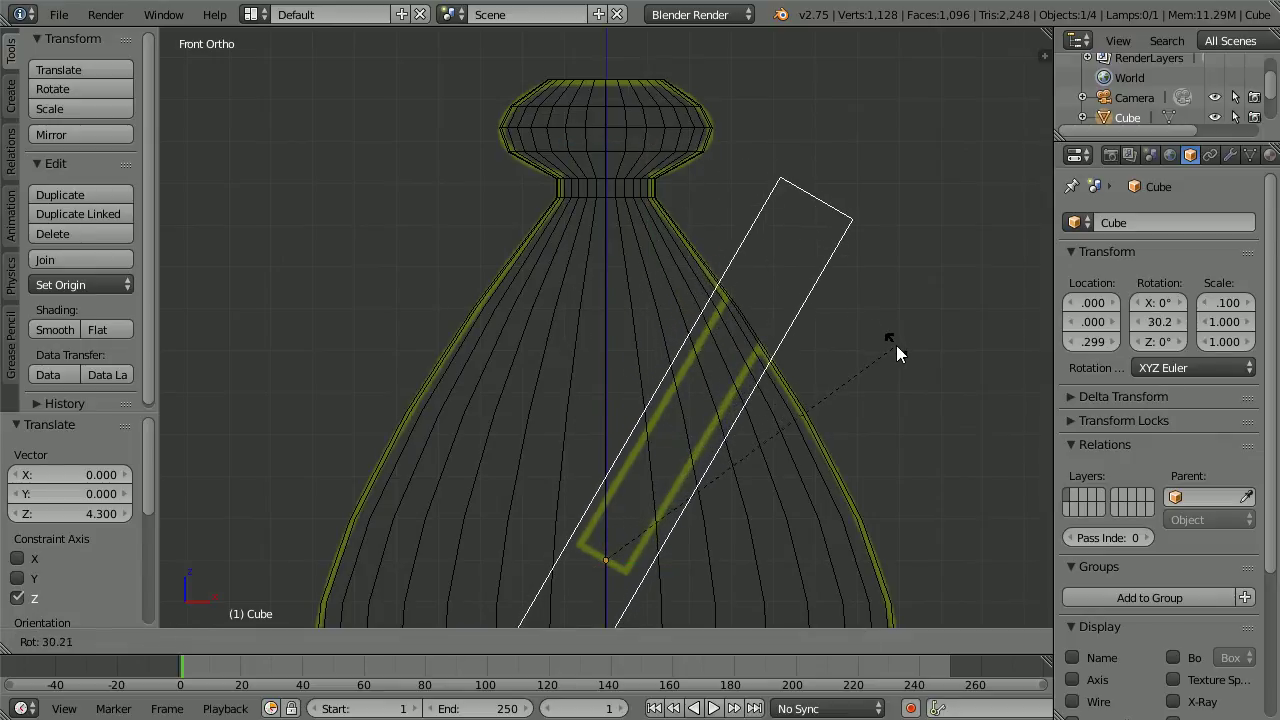
left_click(897, 347)
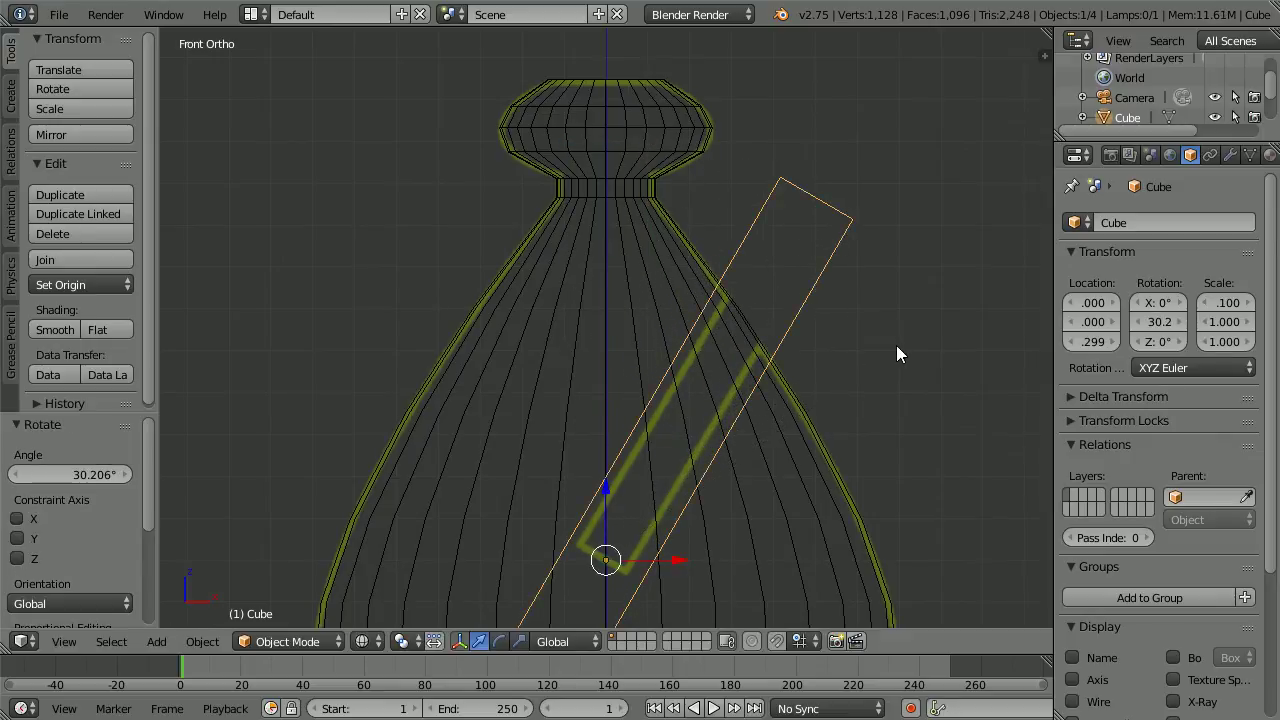
left_click(1163, 325)
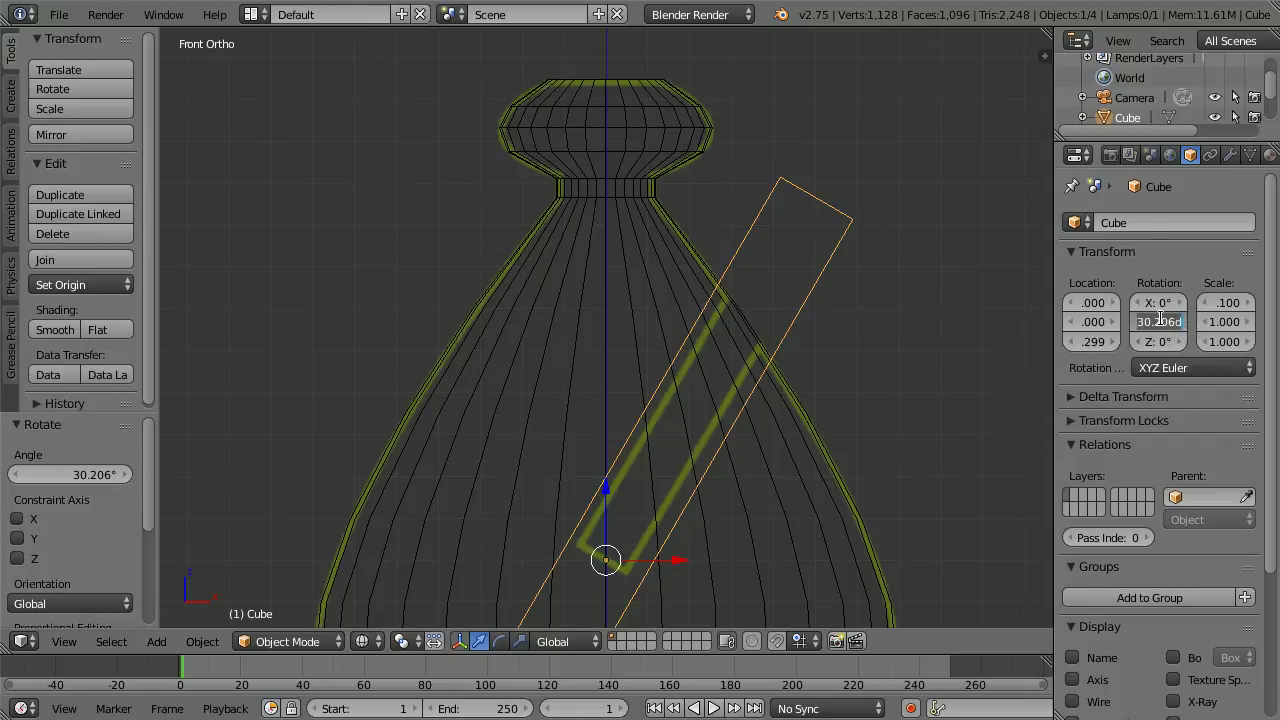
type("30")
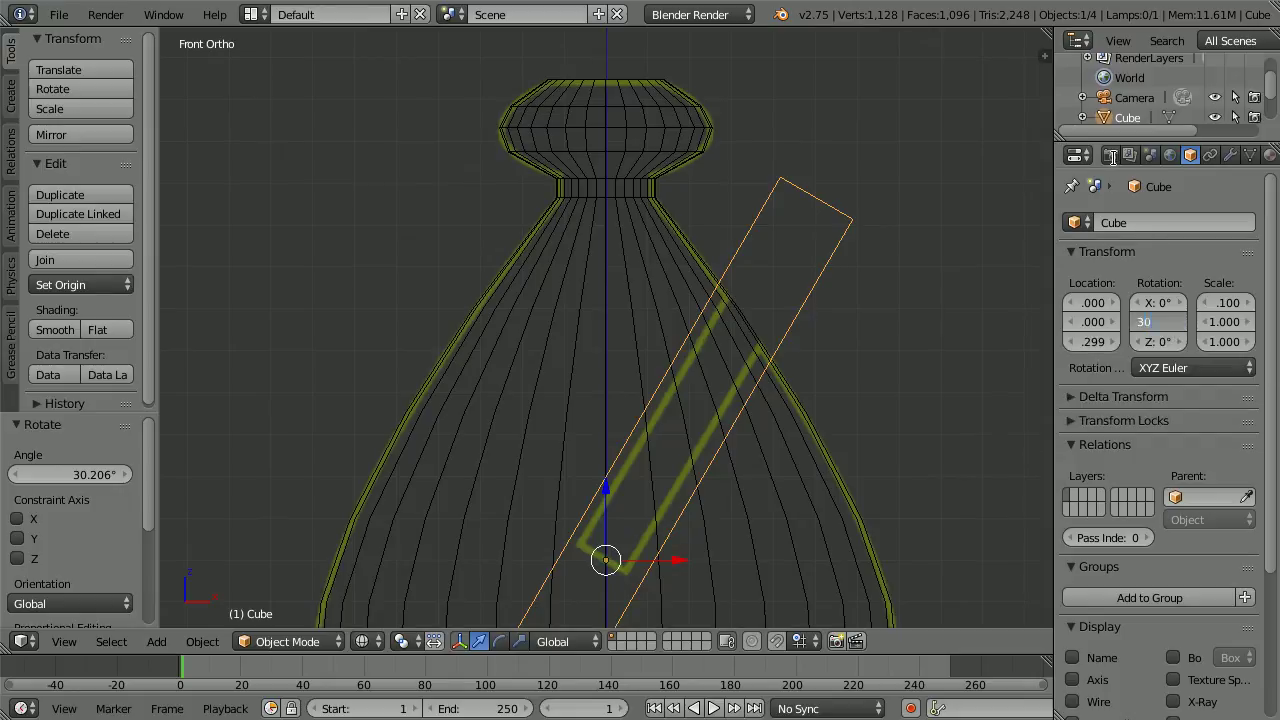
key("Return")
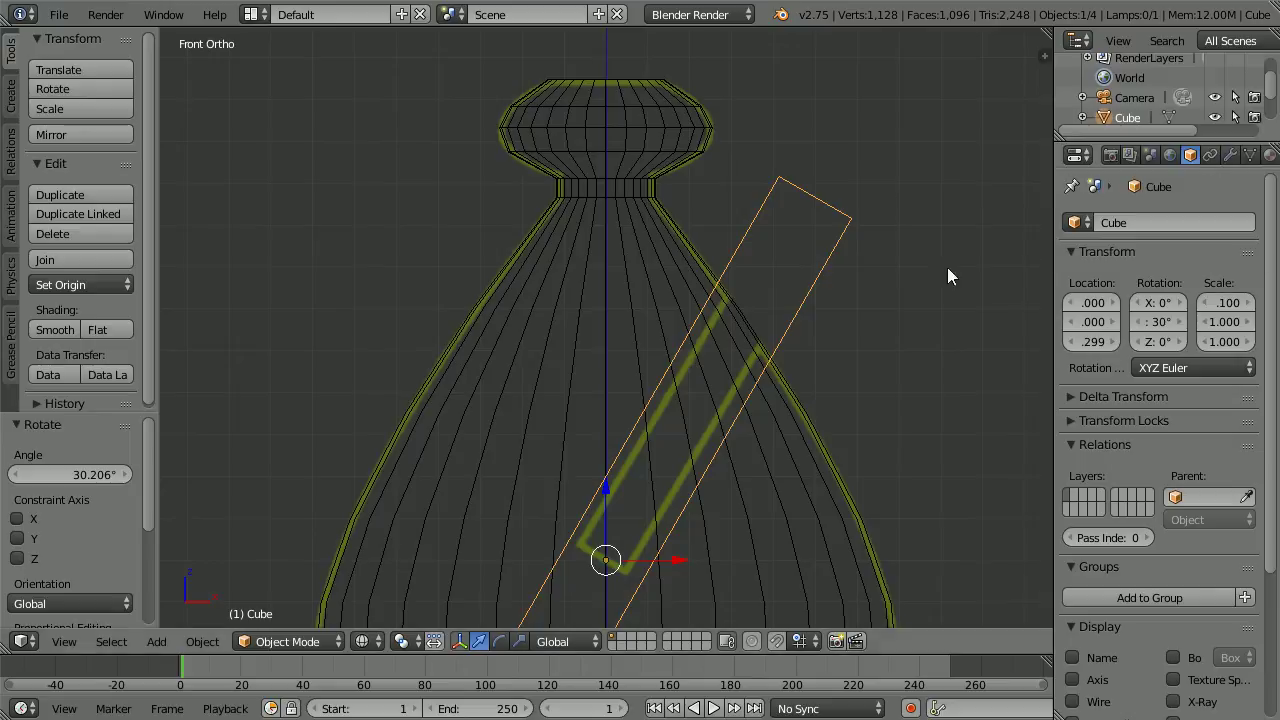
left_click(1206, 302)
left_click(1206, 302)
left_click(1206, 302)
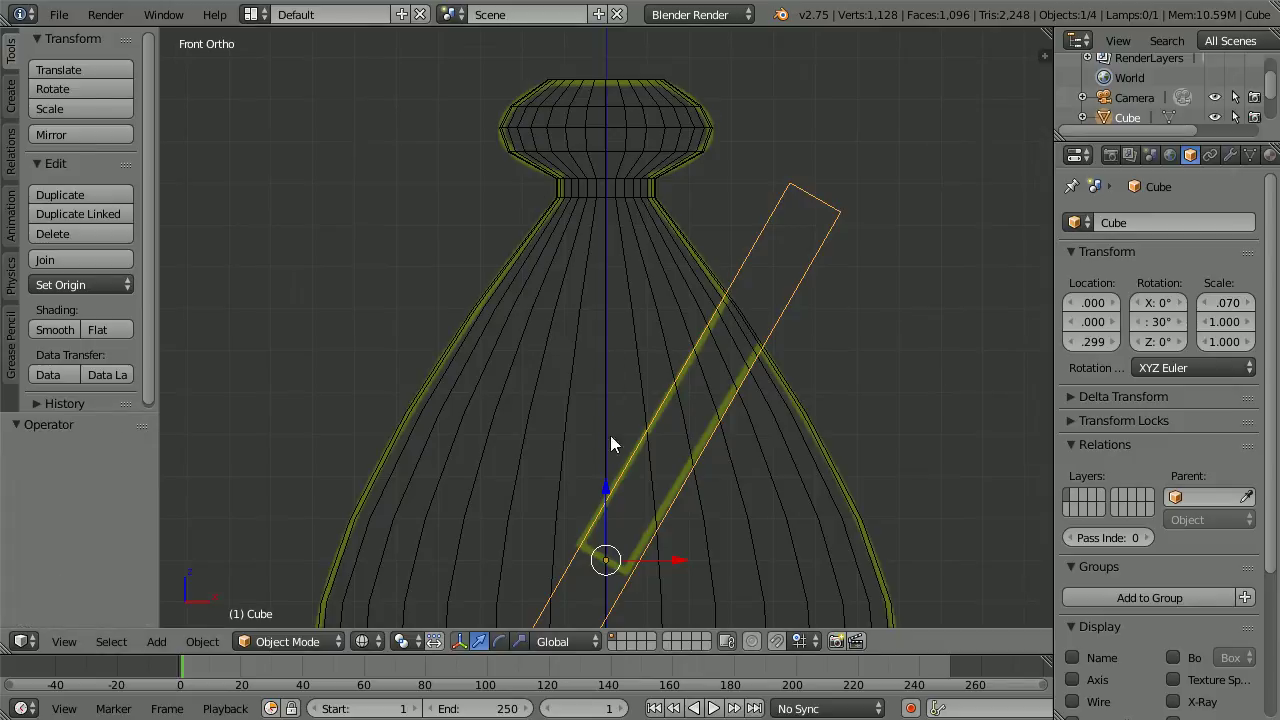
Position the slab cube at Location Z 0.17 and X 0.5
left_click_drag(609, 490, 613, 126)
left_click_drag(678, 197, 886, 236)
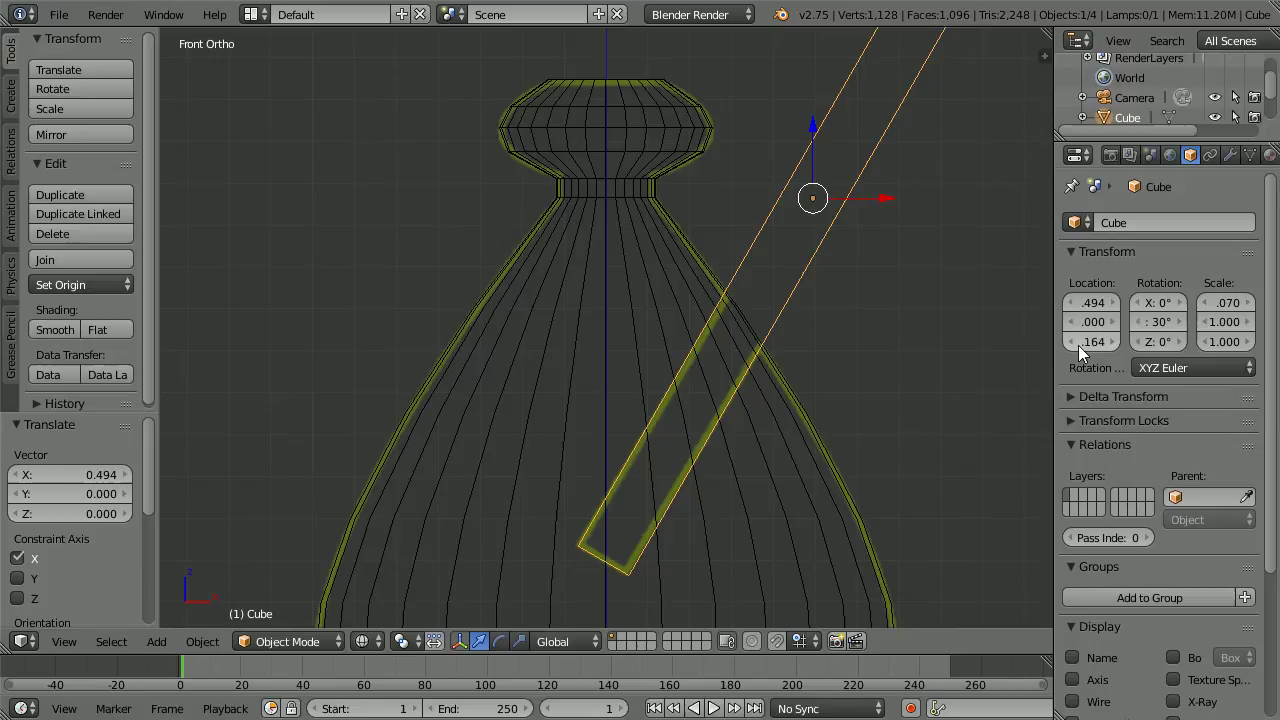
left_click(1080, 342)
type("5.17")
key("Return")
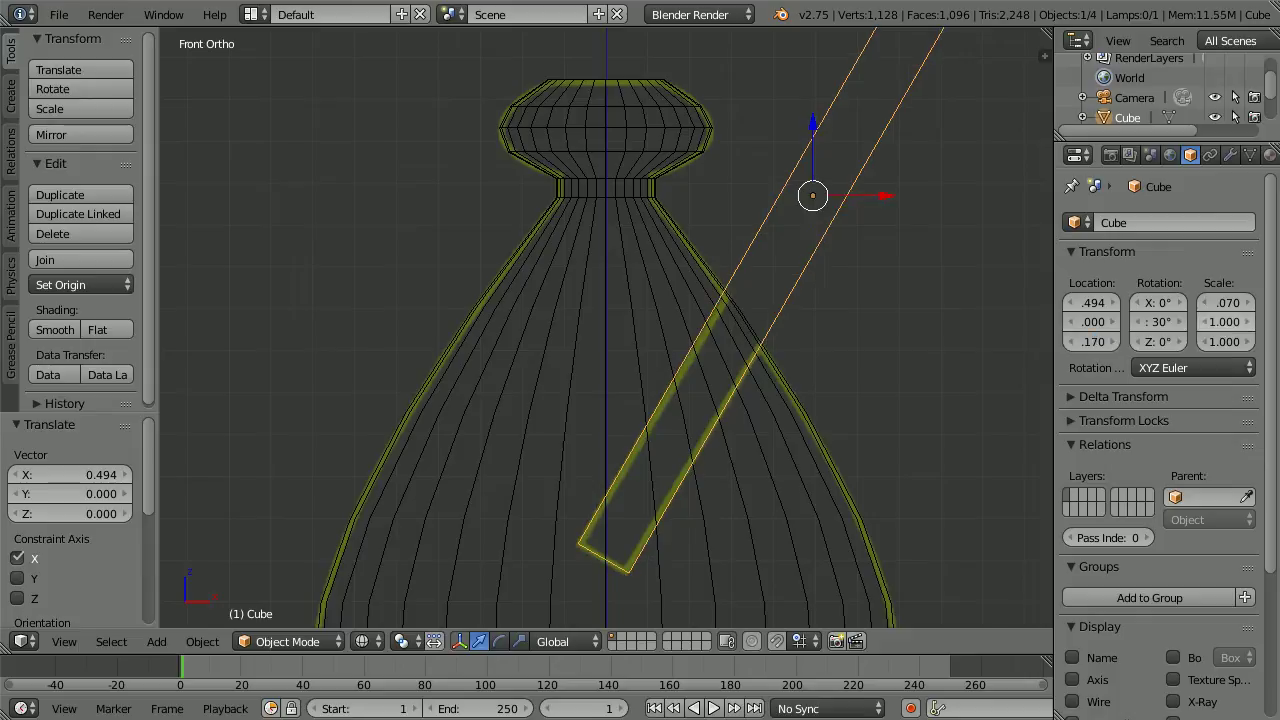
left_click(1098, 304)
type(".5")
key("Return")
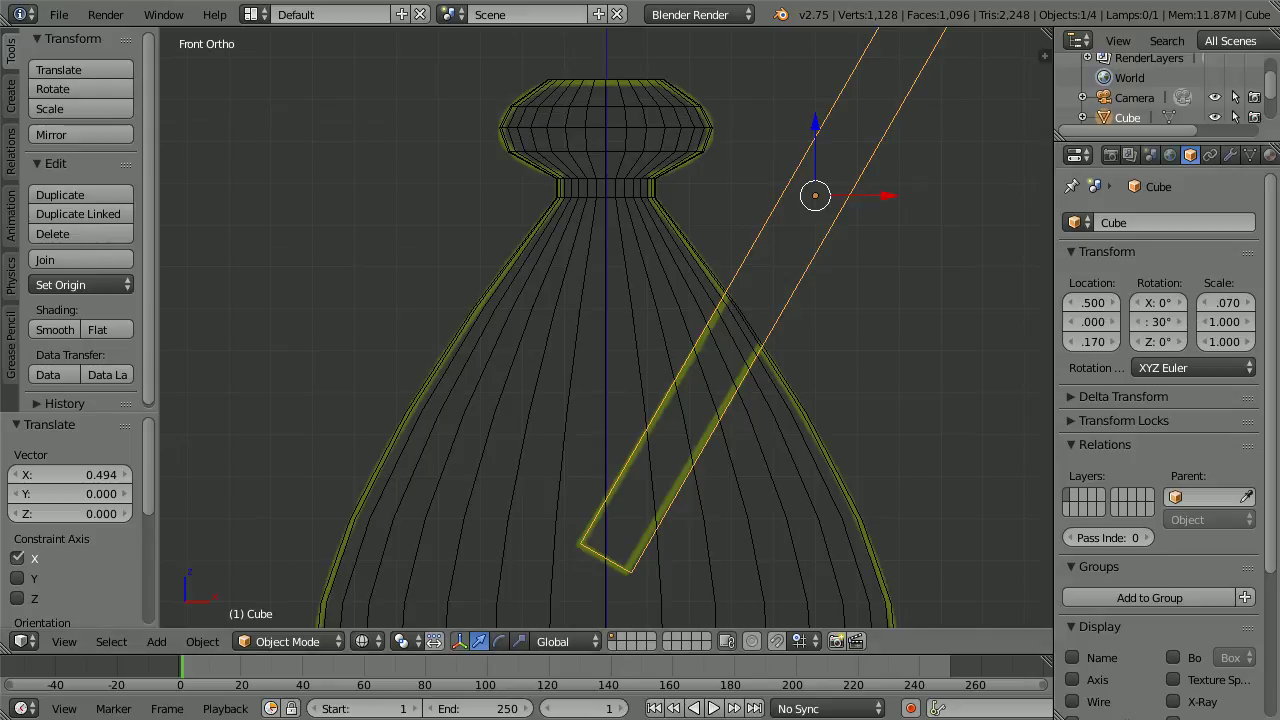
Switch the viewport to Solid shading, zoom out and orbit, then select the bishop body
left_click(363, 642)
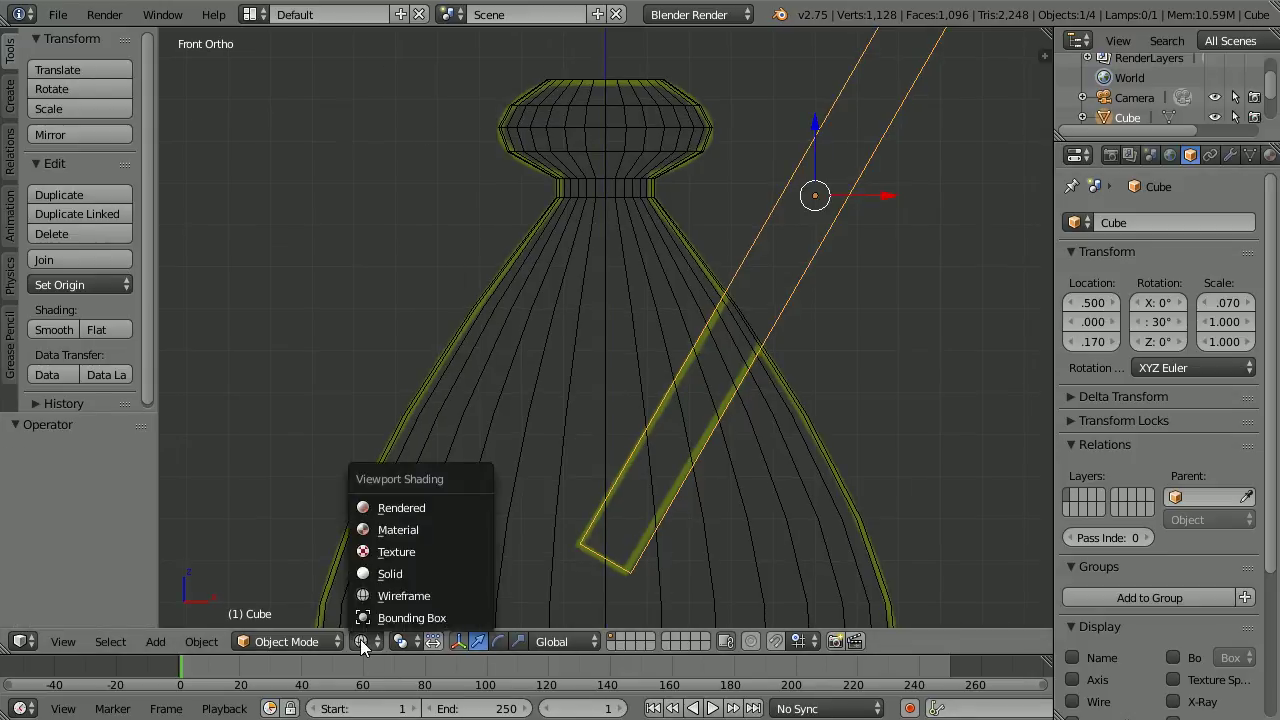
left_click(423, 573)
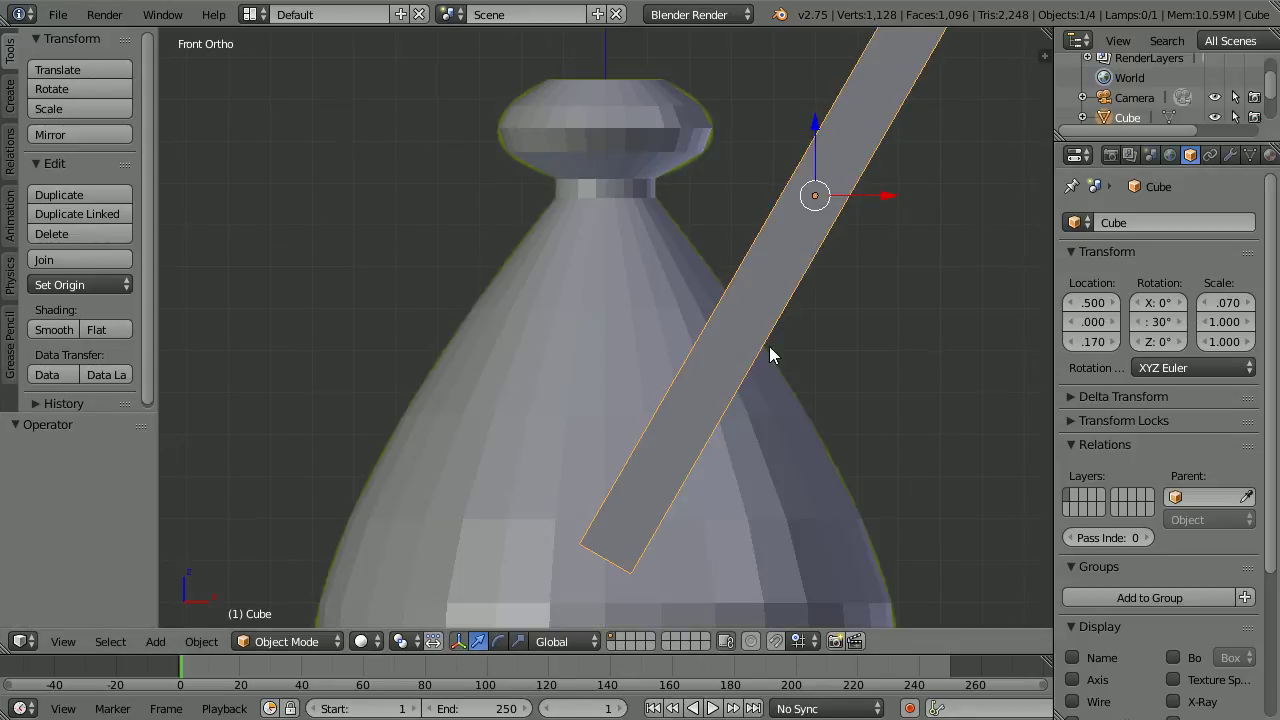
scroll(769, 346, "down", 5)
scroll(767, 349, "down", 3)
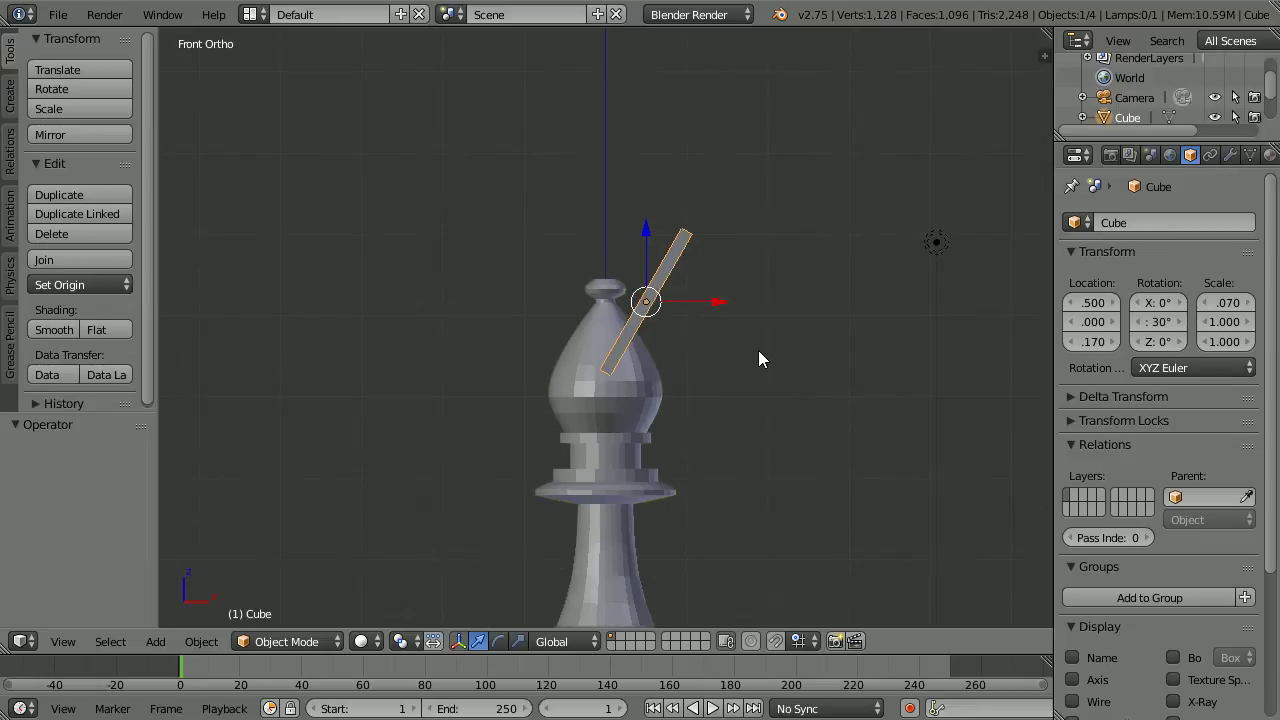
scroll(758, 360, "down", 5, "shift")
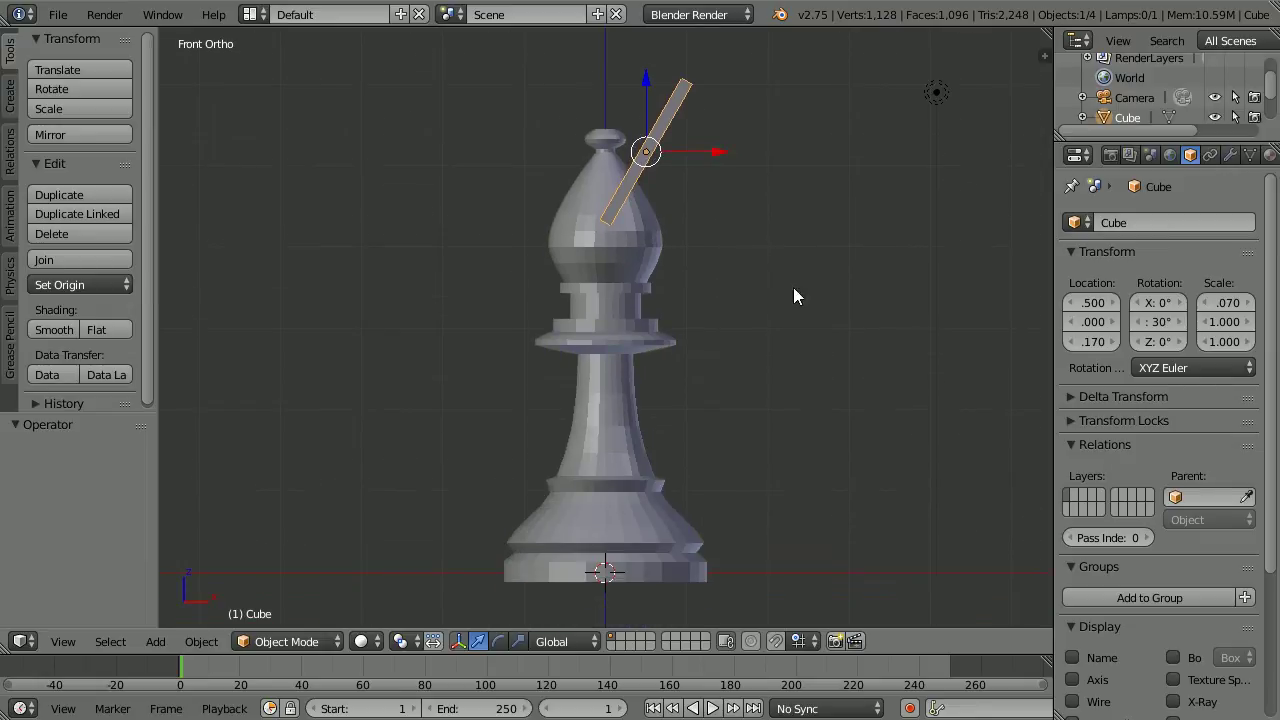
middle_click_drag(843, 183, 853, 234)
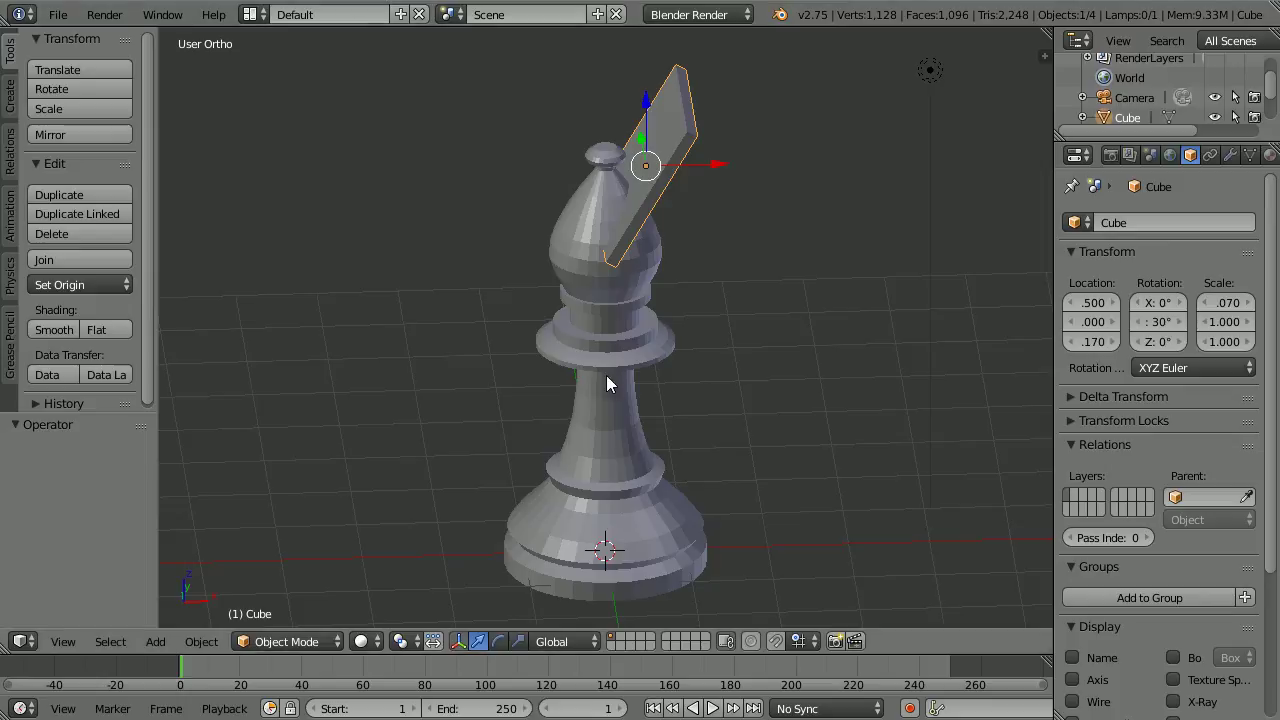
right_click(616, 401)
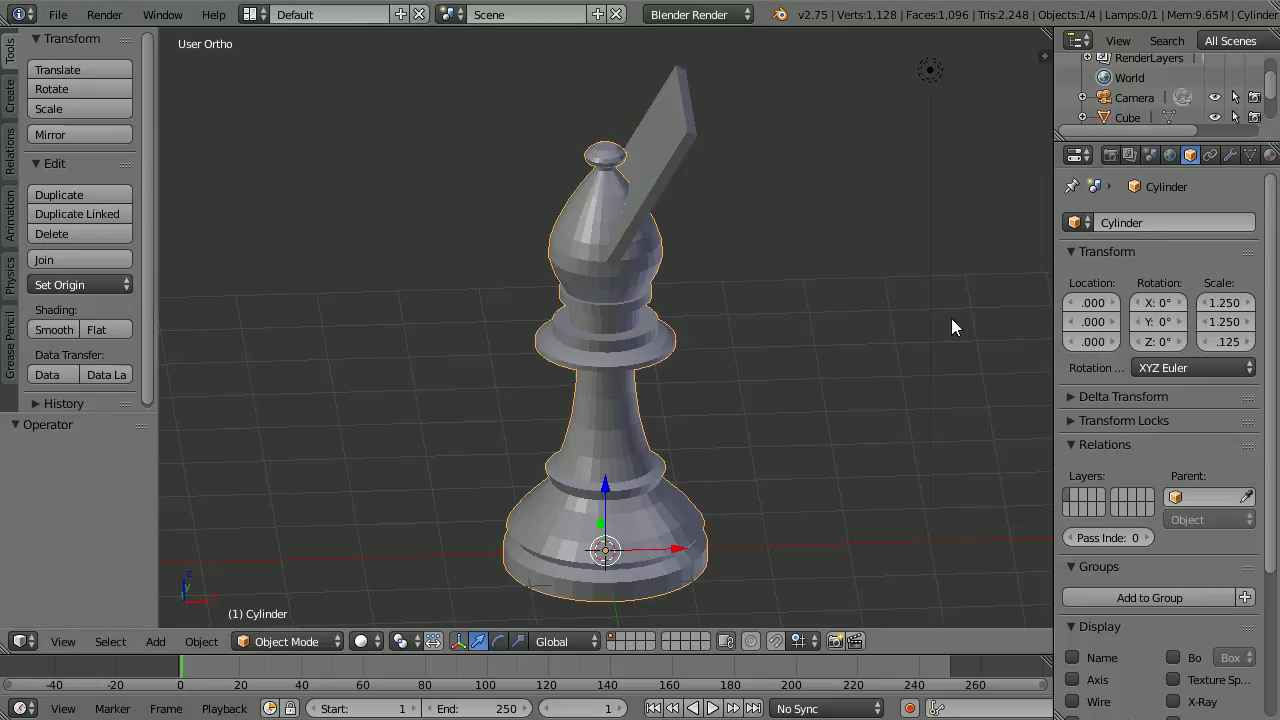
Add a Boolean Difference modifier using the Cube, apply it, then select the cube
left_click(1229, 156)
left_click(1189, 222)
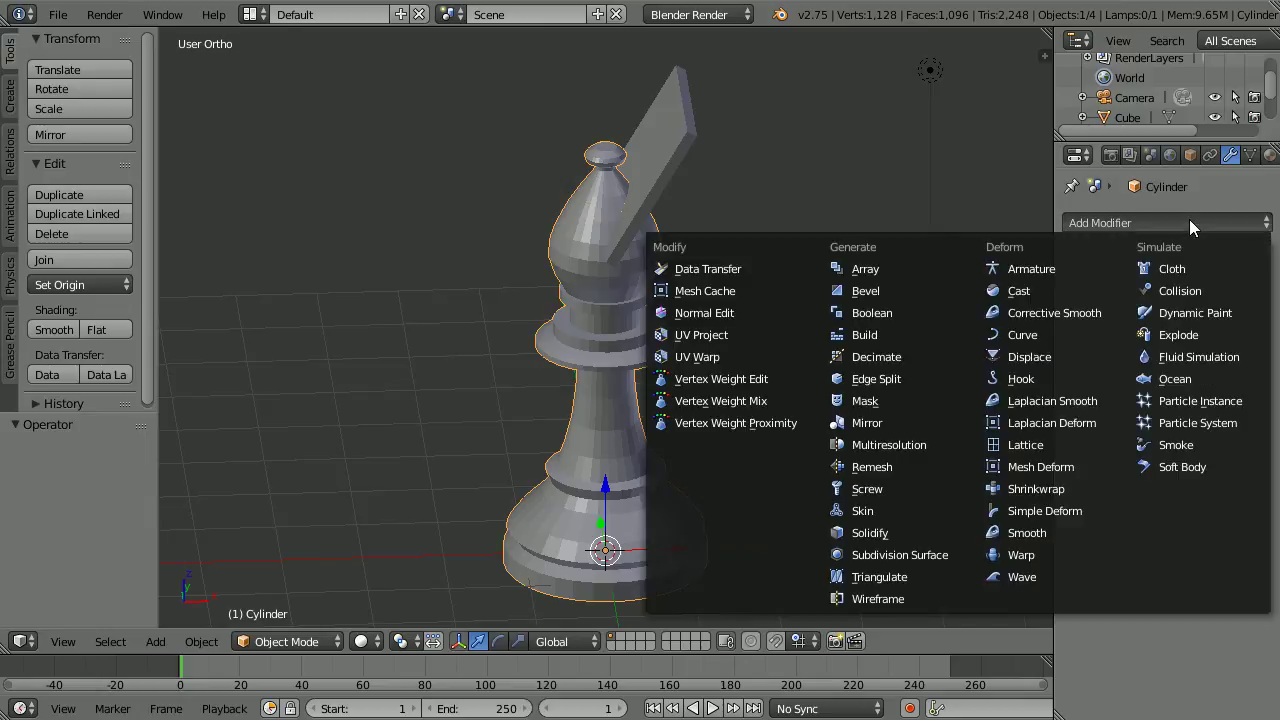
left_click(941, 313)
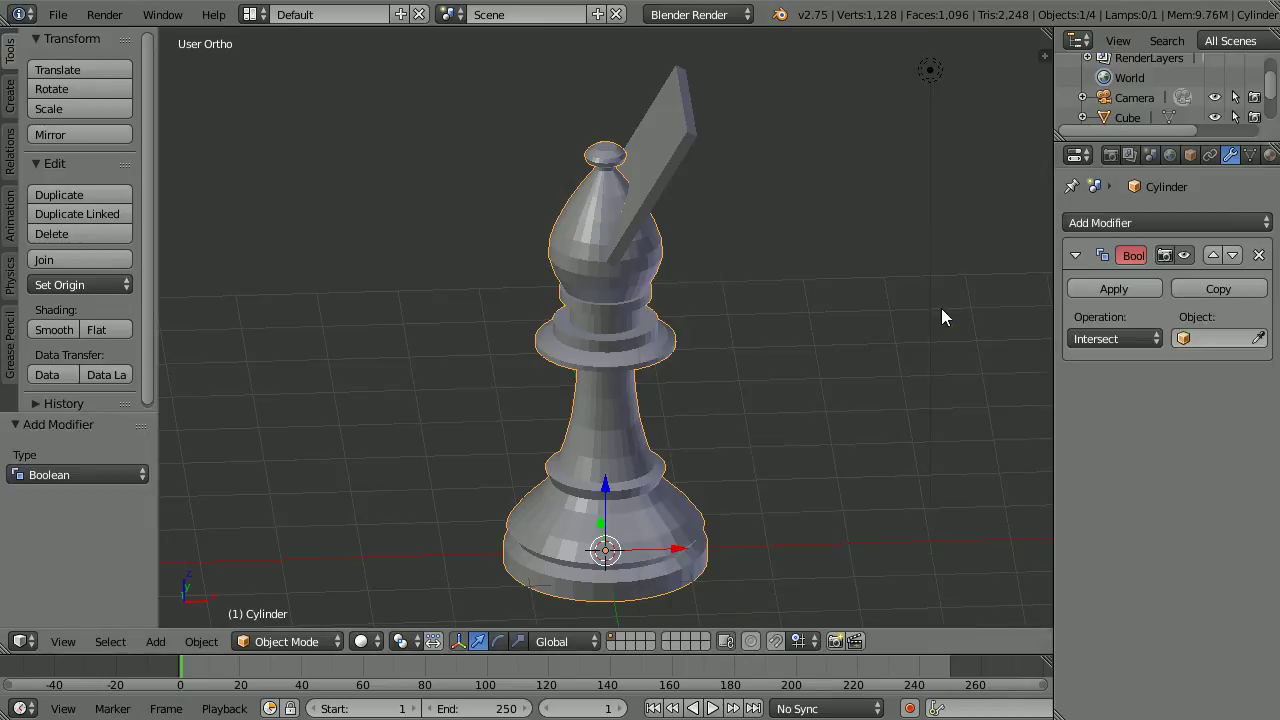
left_click(1125, 337)
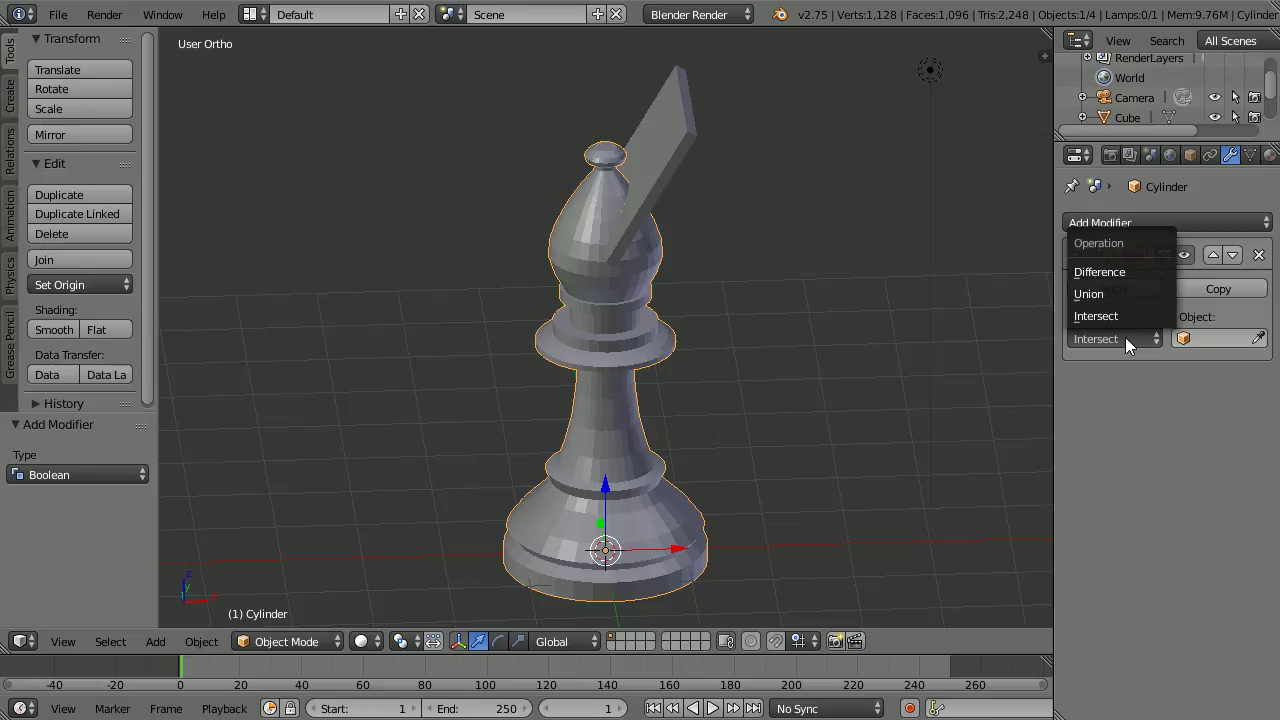
left_click(1144, 273)
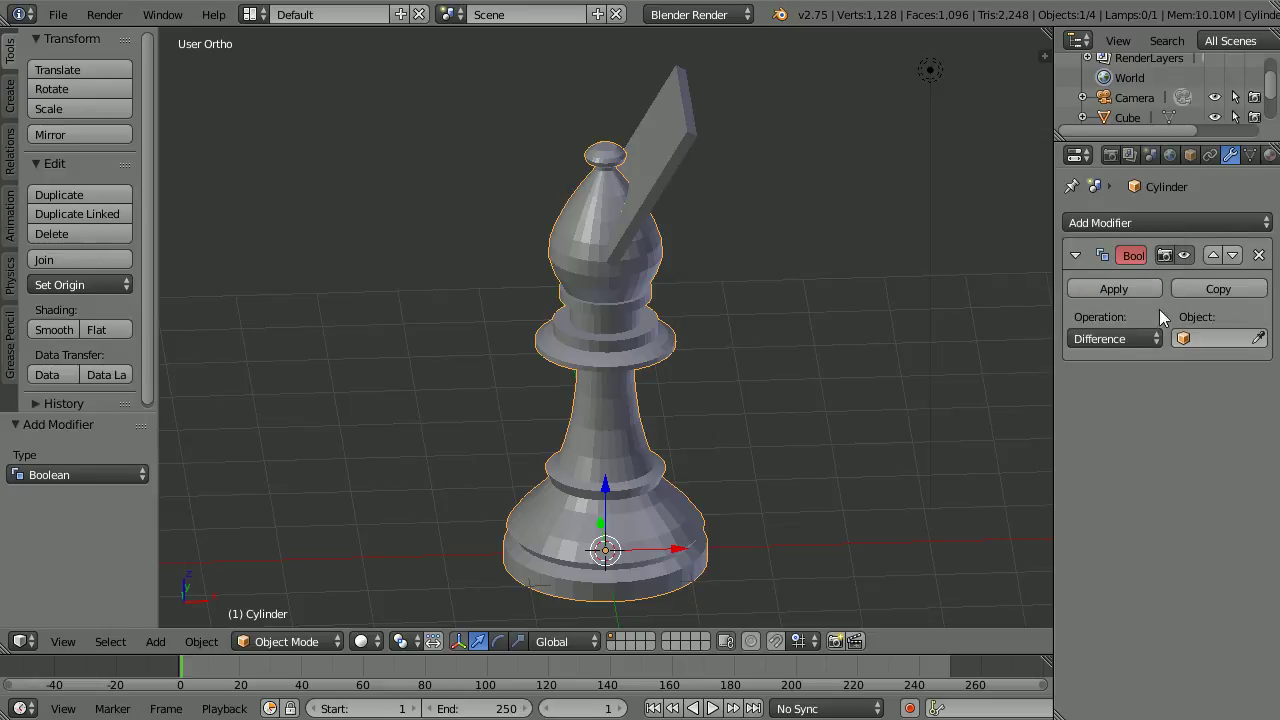
left_click(1206, 338)
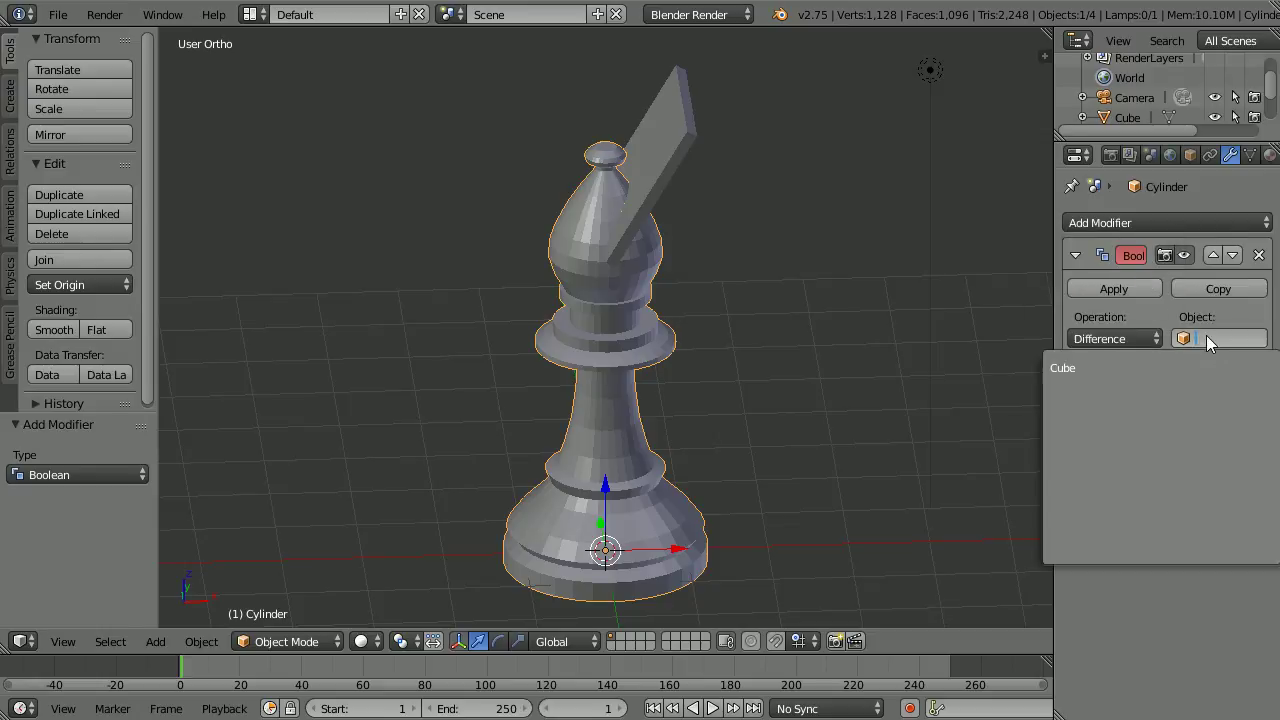
left_click(1140, 362)
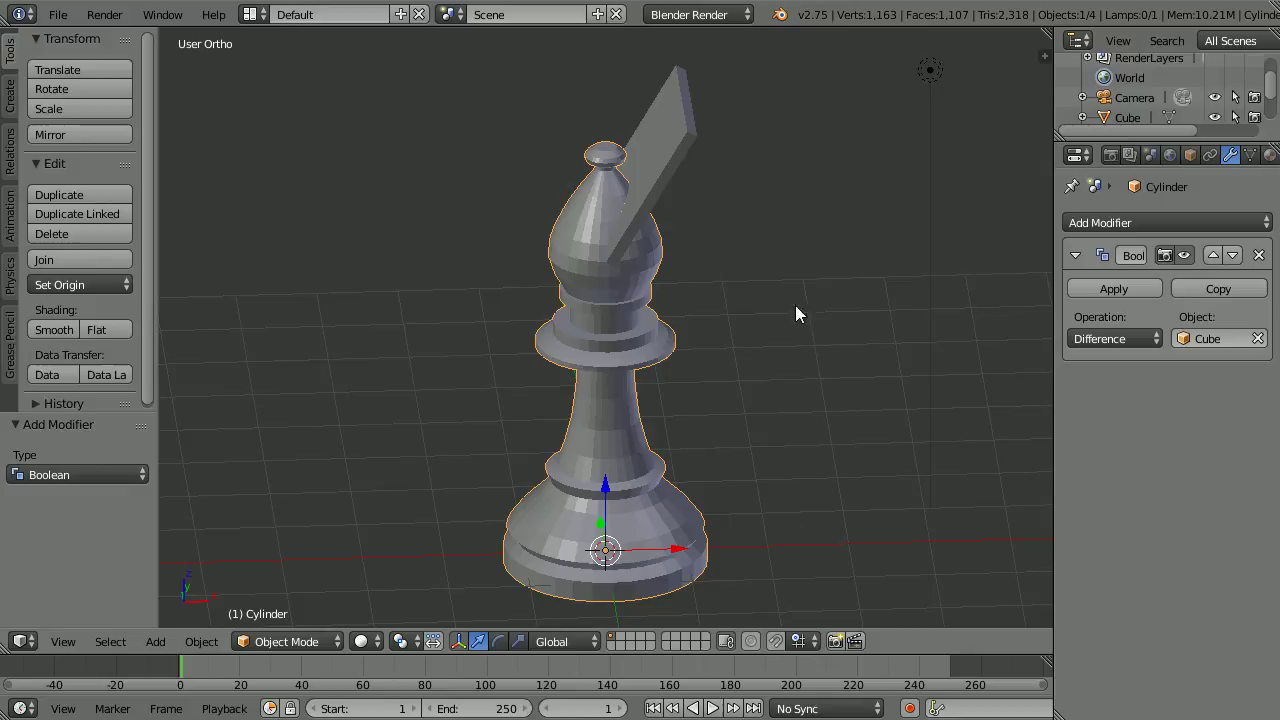
left_click(1111, 288)
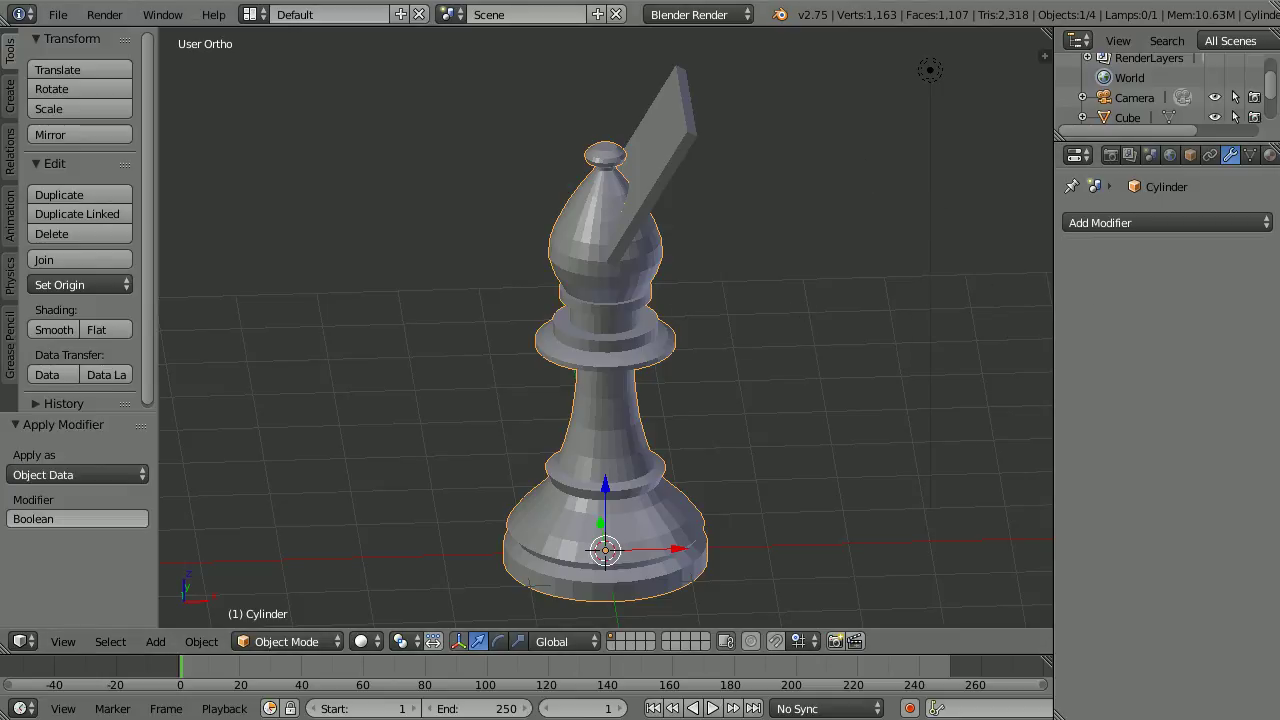
right_click(671, 144)
Delete the slab cube and orbit to inspect the new slit
key("x")
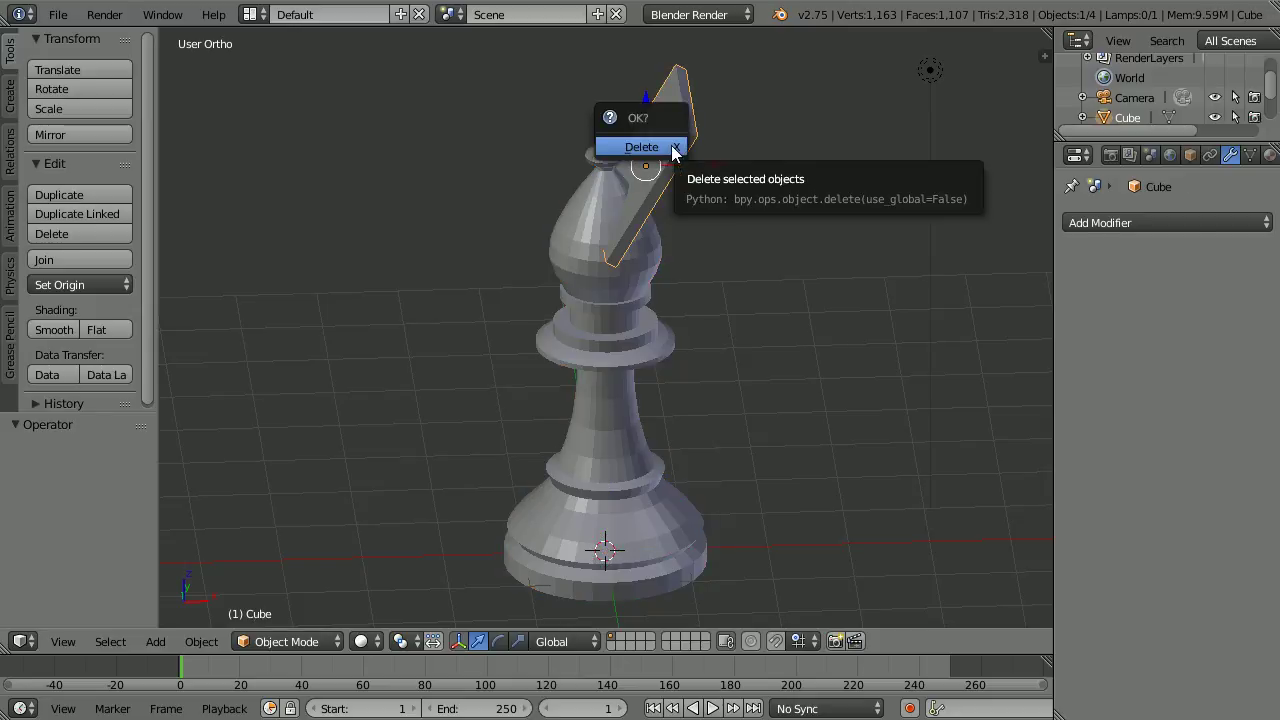
left_click(643, 146)
middle_click_drag(758, 243, 582, 248)
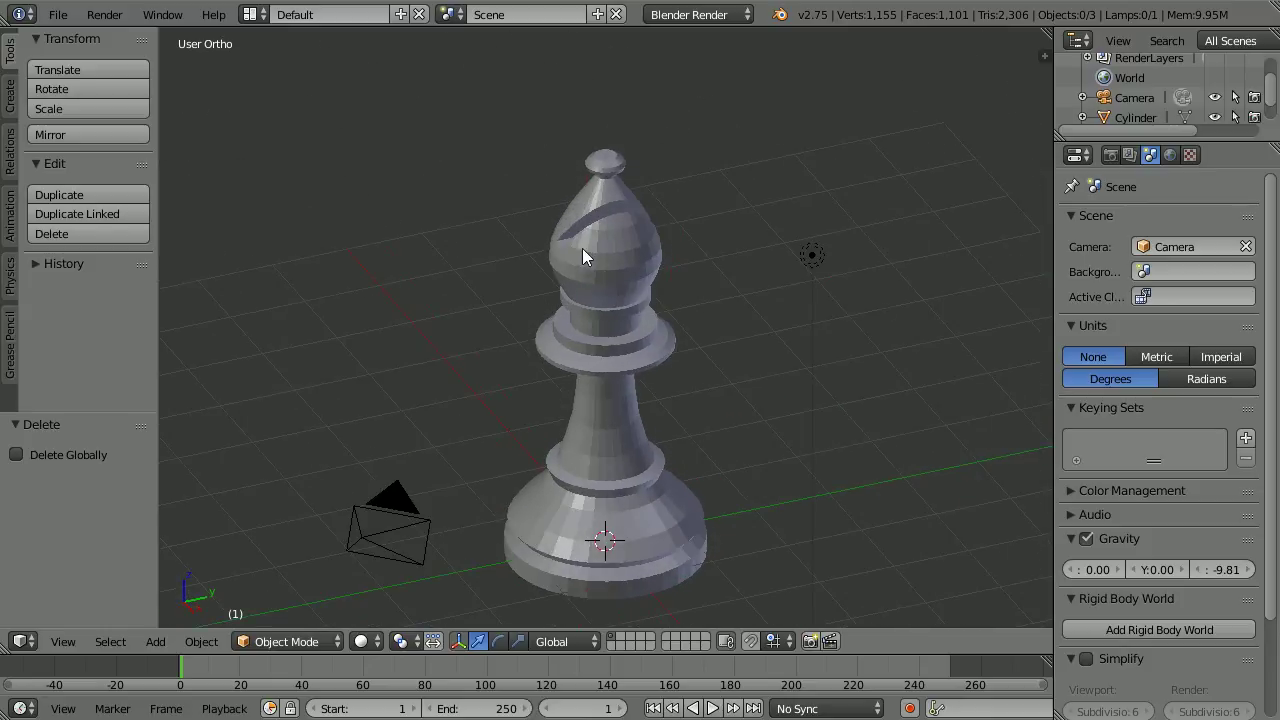
Select the bishop again and give it smooth shading
right_click(625, 317)
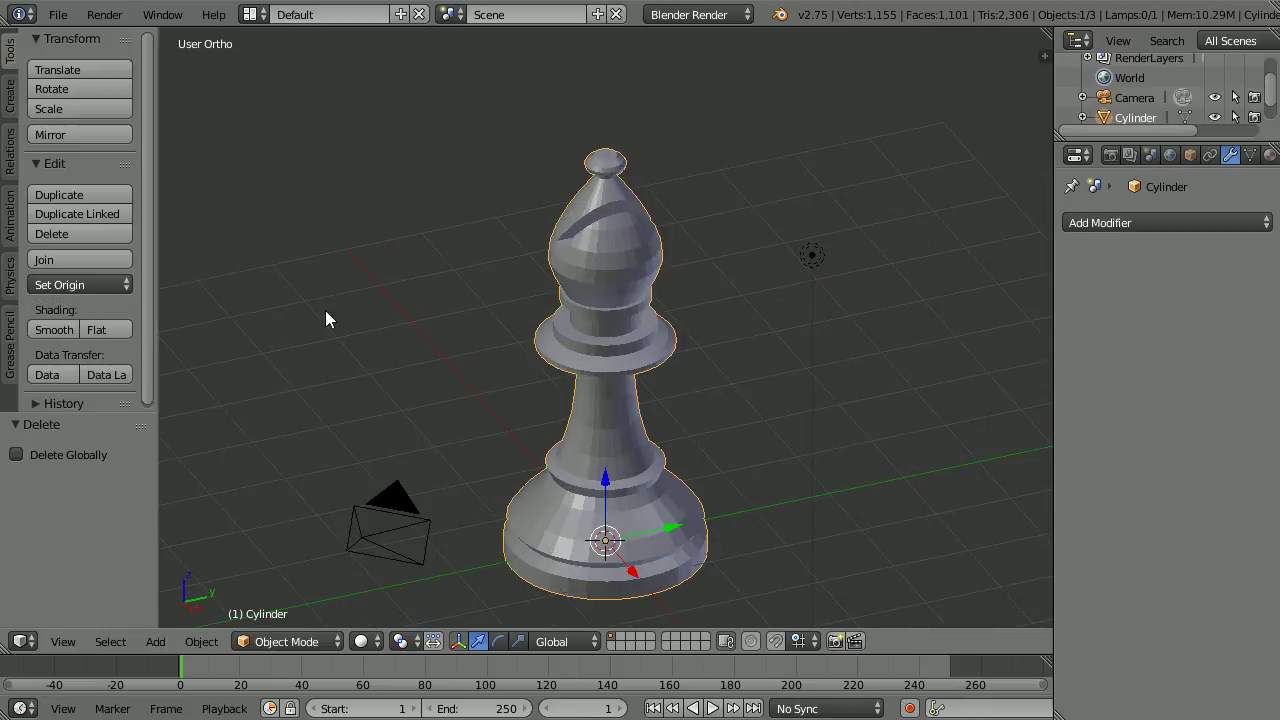
left_click(59, 329)
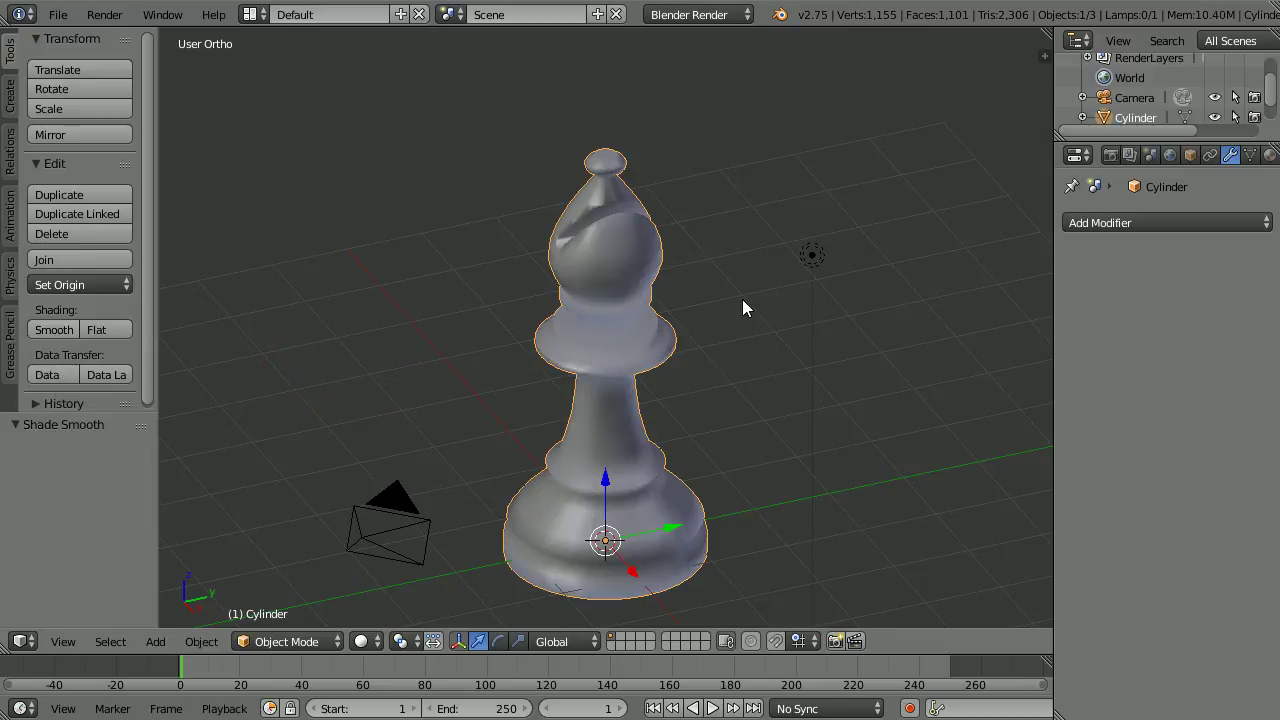
scroll(628, 288, "up", 3)
middle_click_drag(628, 288, 541, 259)
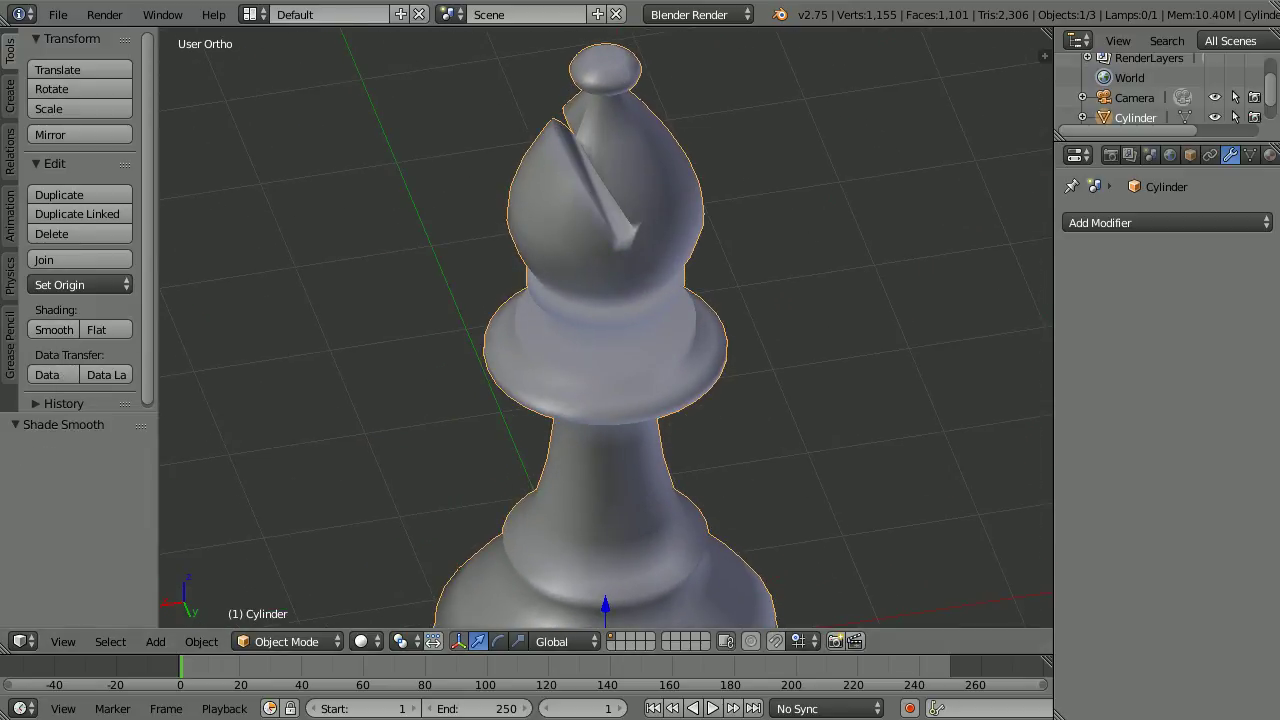
right_click(645, 167)
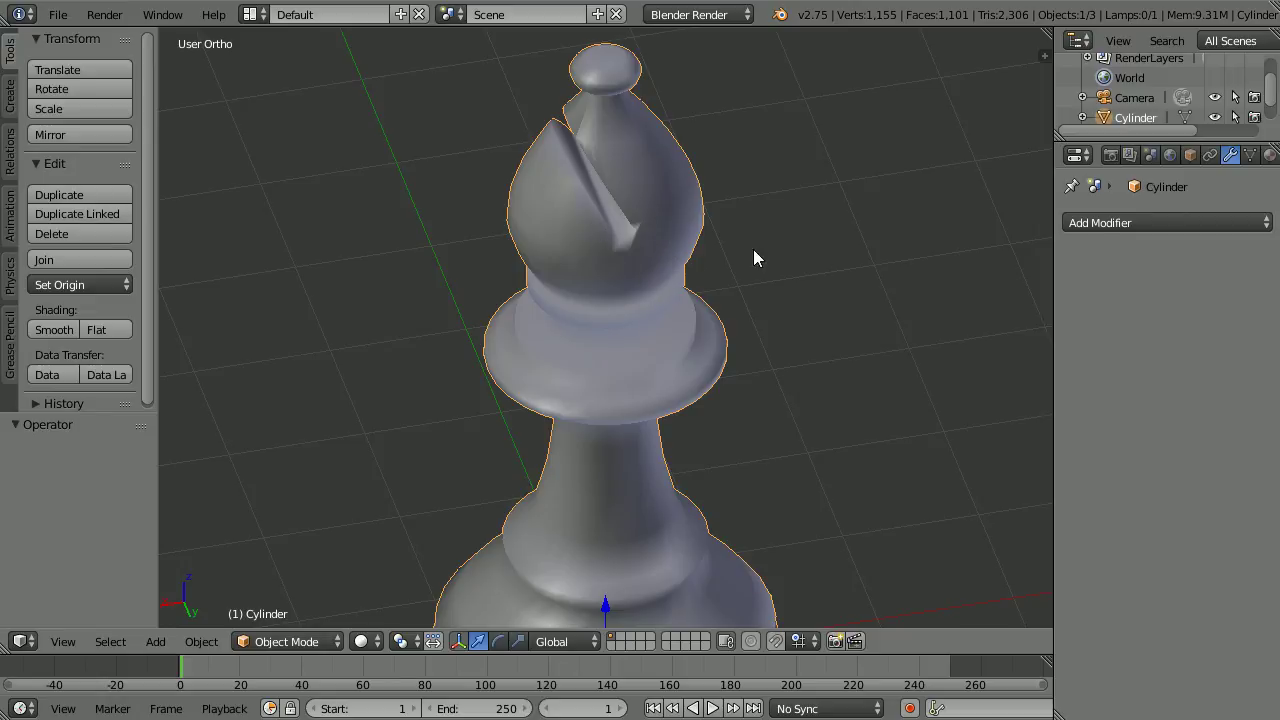
left_click(1154, 223)
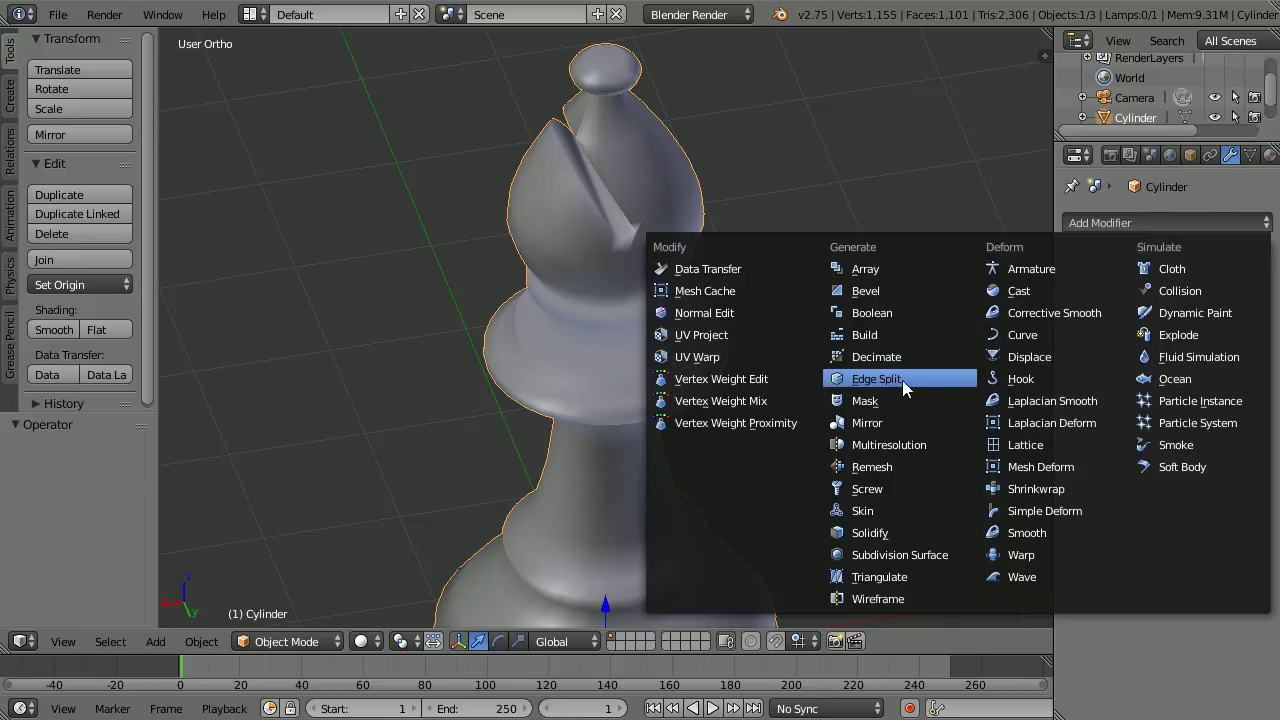
Add an Edge Split modifier at 30° to the bishop and apply it
left_click(953, 378)
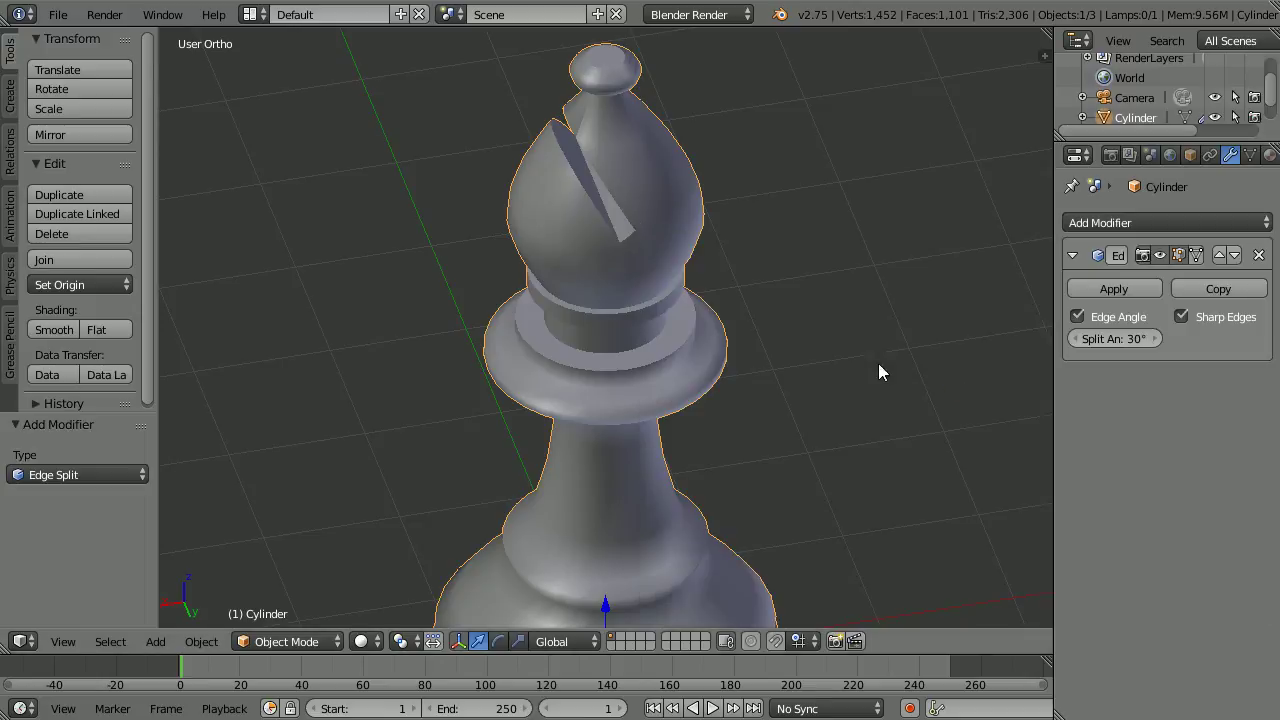
middle_click_drag(510, 158, 634, 163)
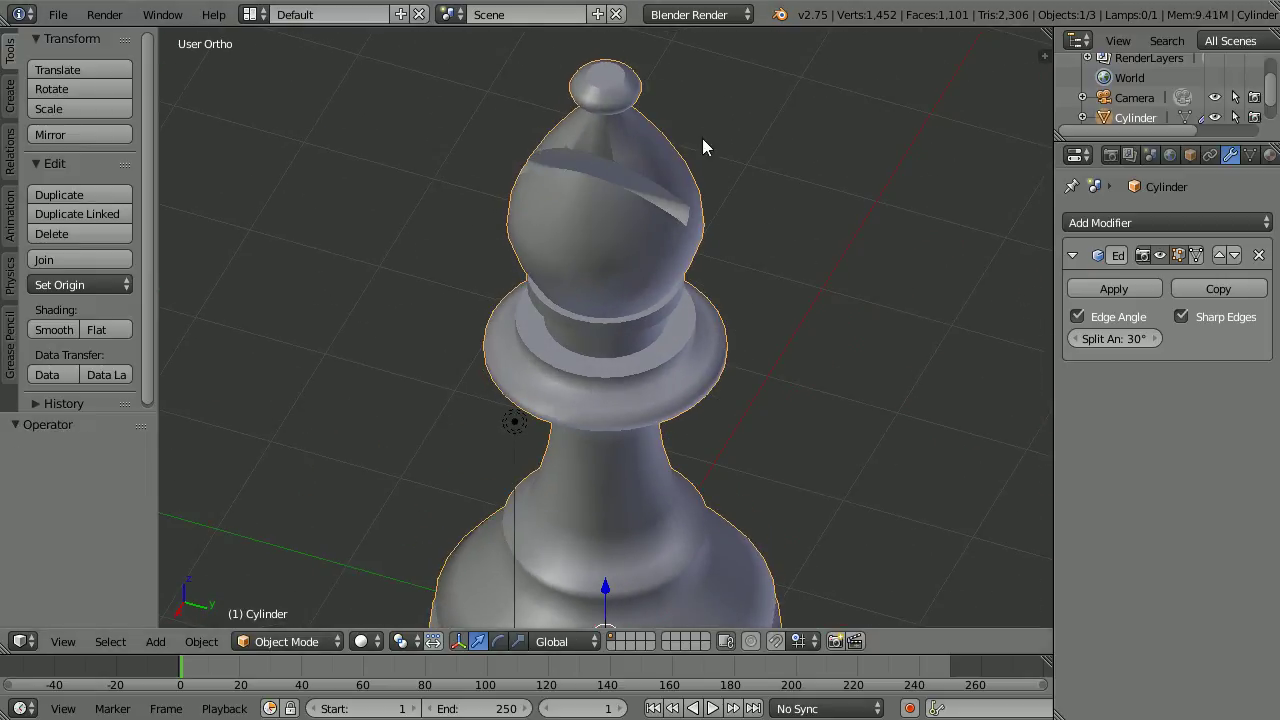
left_click(1147, 292)
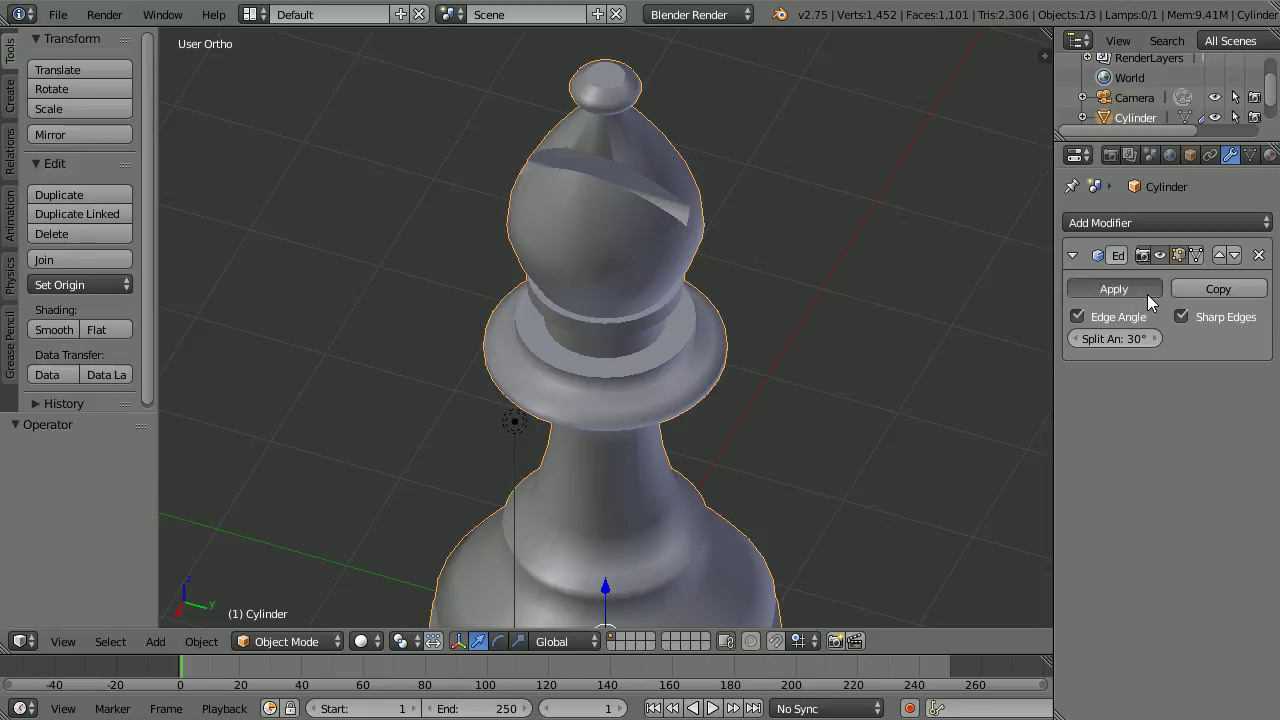
Rename the Cylinder object to 'bishop' in Object properties
left_click(1189, 155)
left_click(1169, 220)
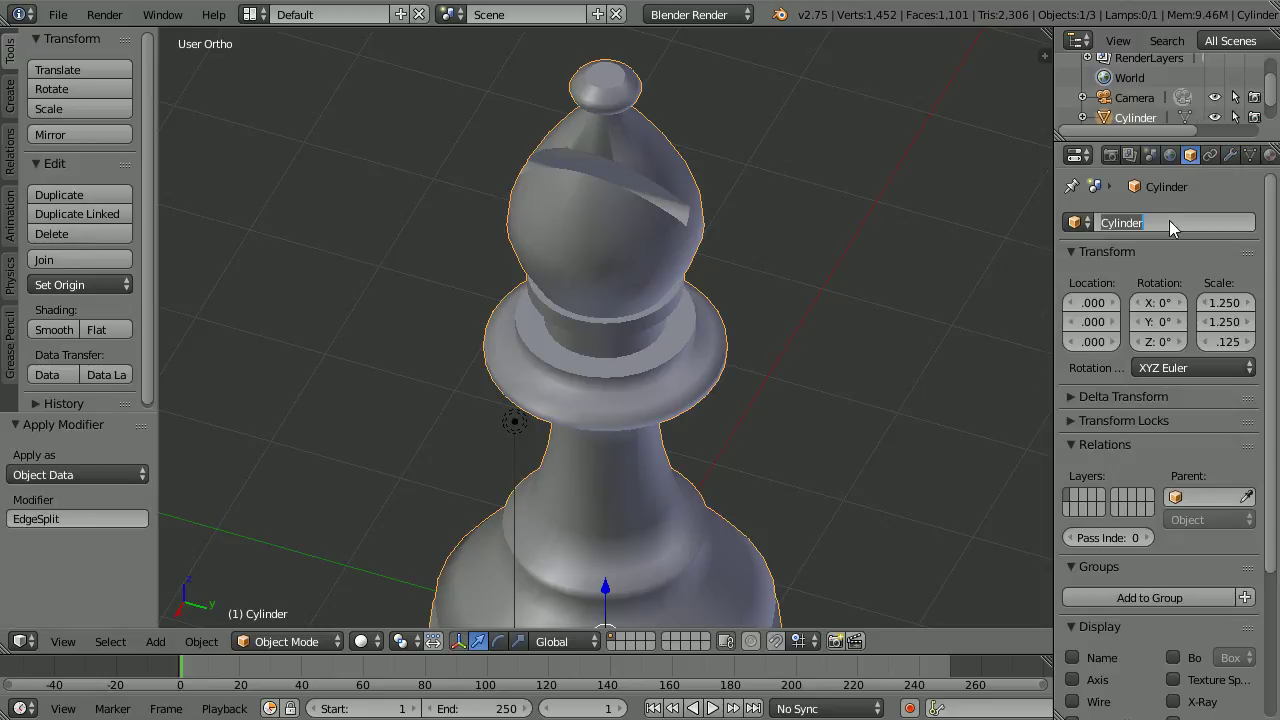
type("bishop")
Apply the bishop's scale to 1.000, move its origin to centre of mass, and save
left_click(203, 642)
mouse_move(246, 491)
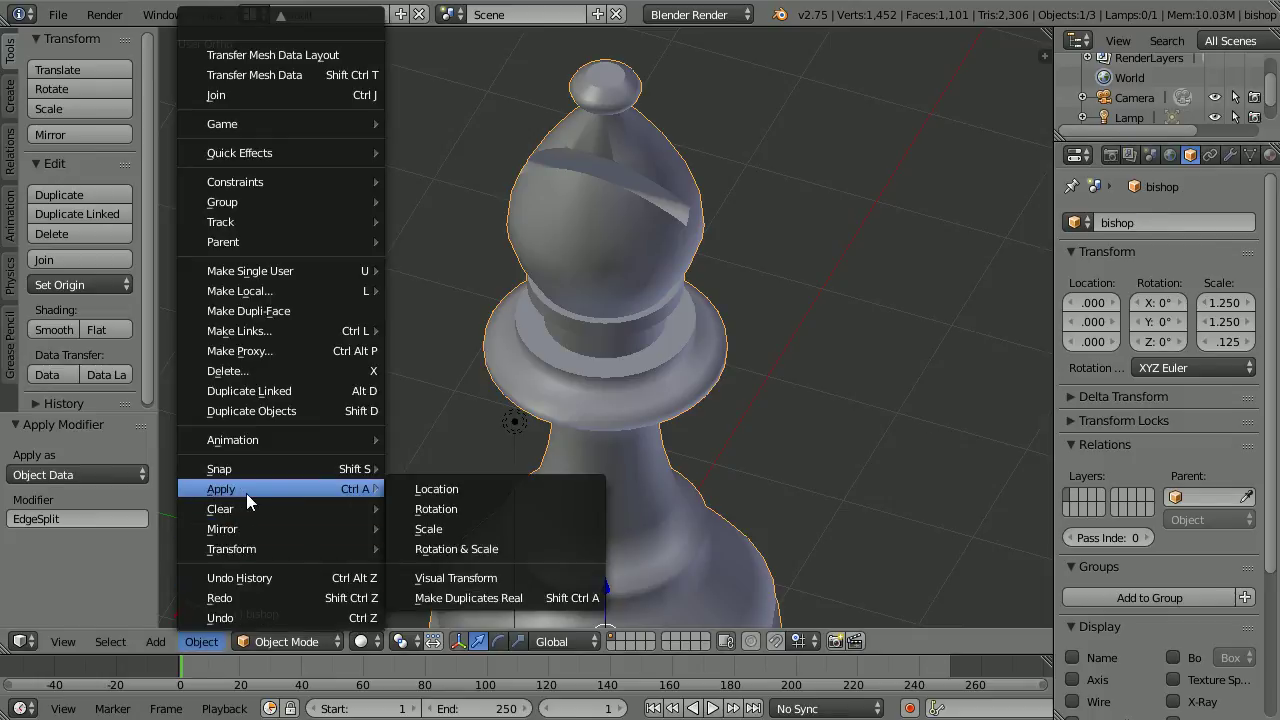
left_click(456, 529)
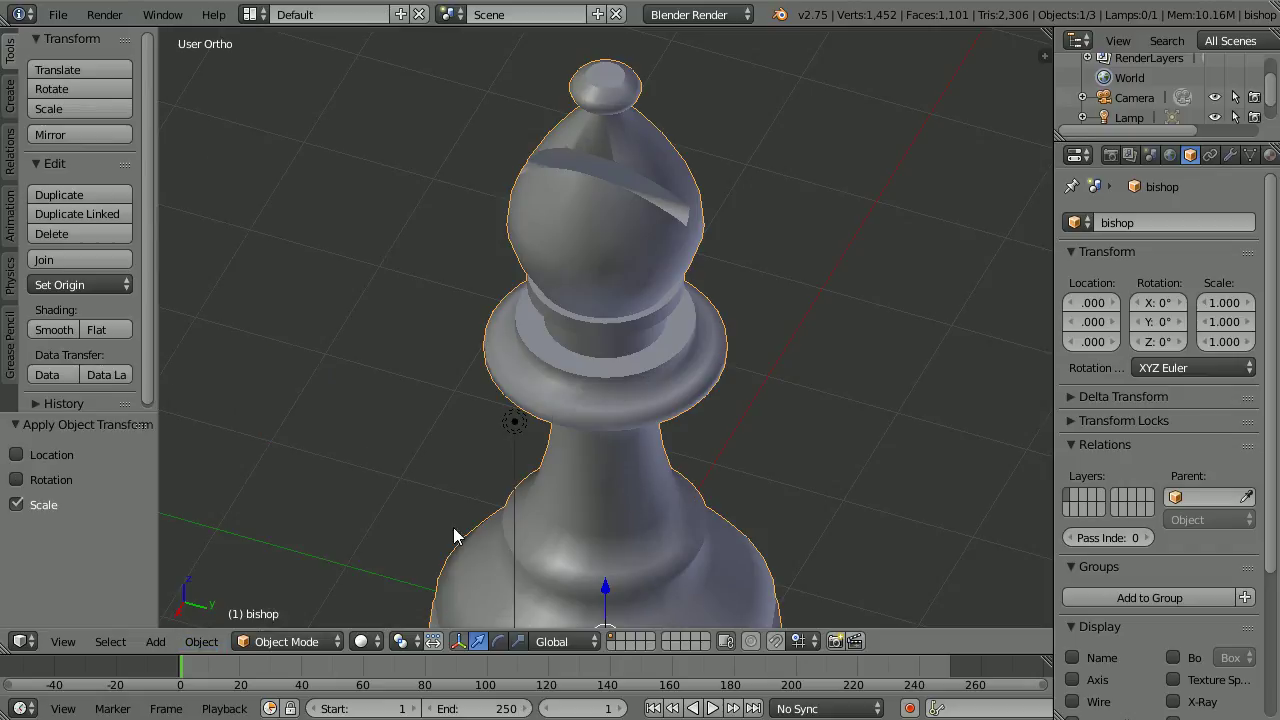
left_click(204, 641)
mouse_move(235, 551)
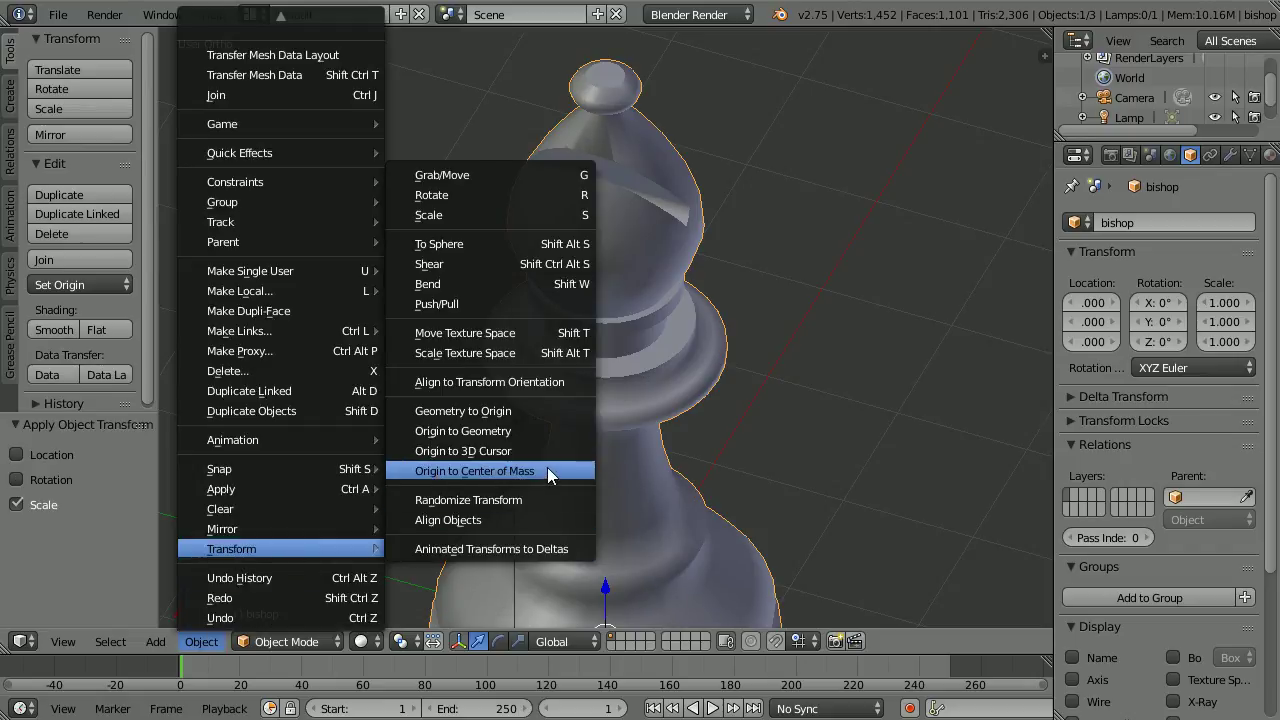
left_click(474, 471)
key("ctrl+s")
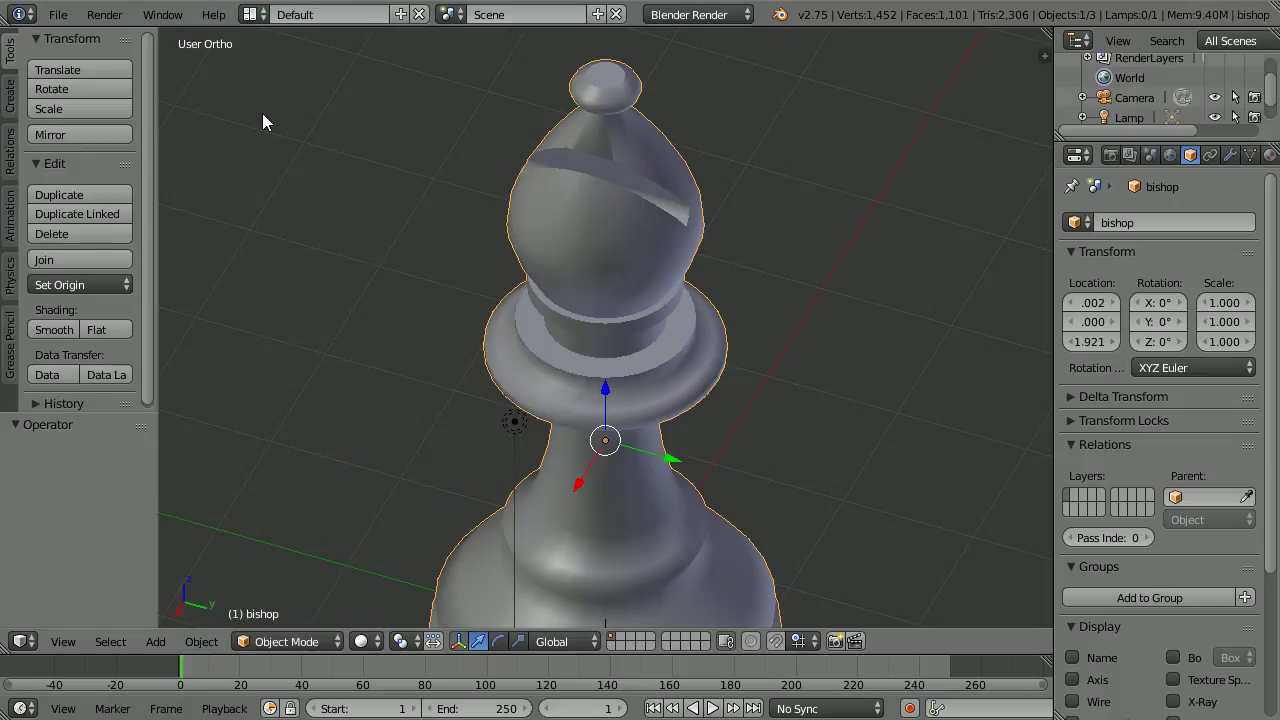
Switch the viewport to perspective, zoom out and orbit to a low side-on view of the bishop
left_click(65, 642)
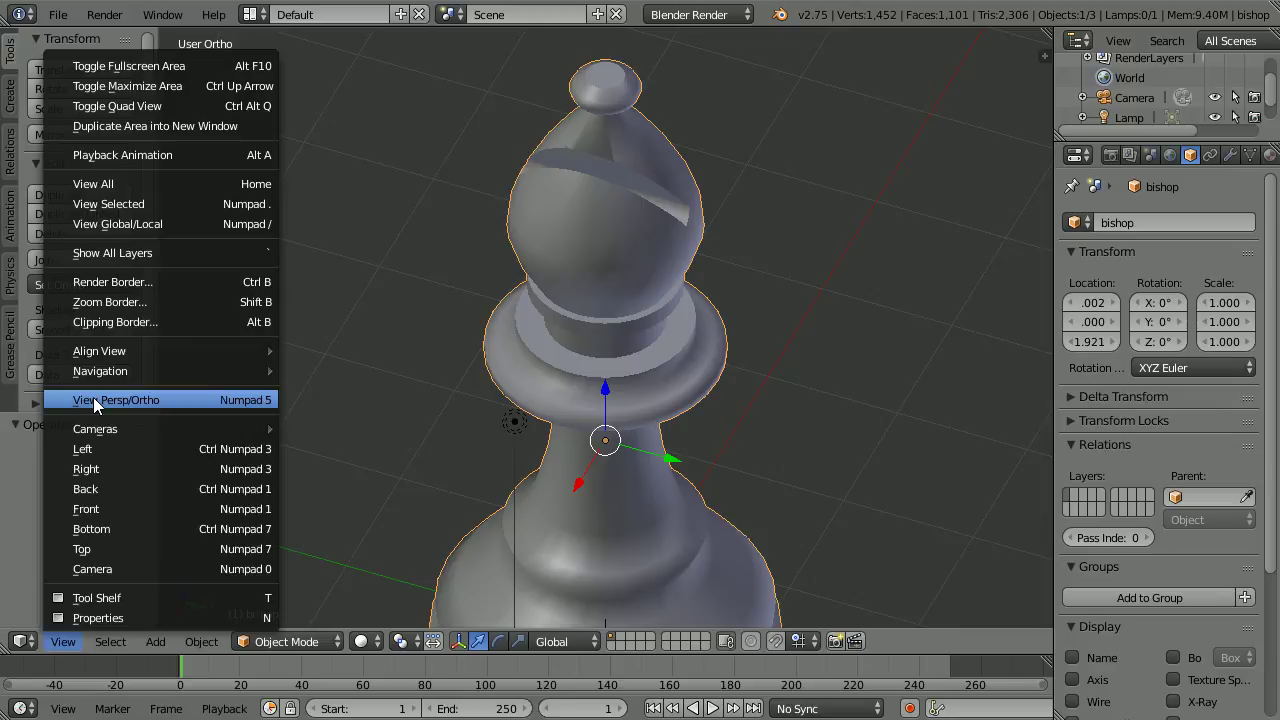
left_click(182, 398)
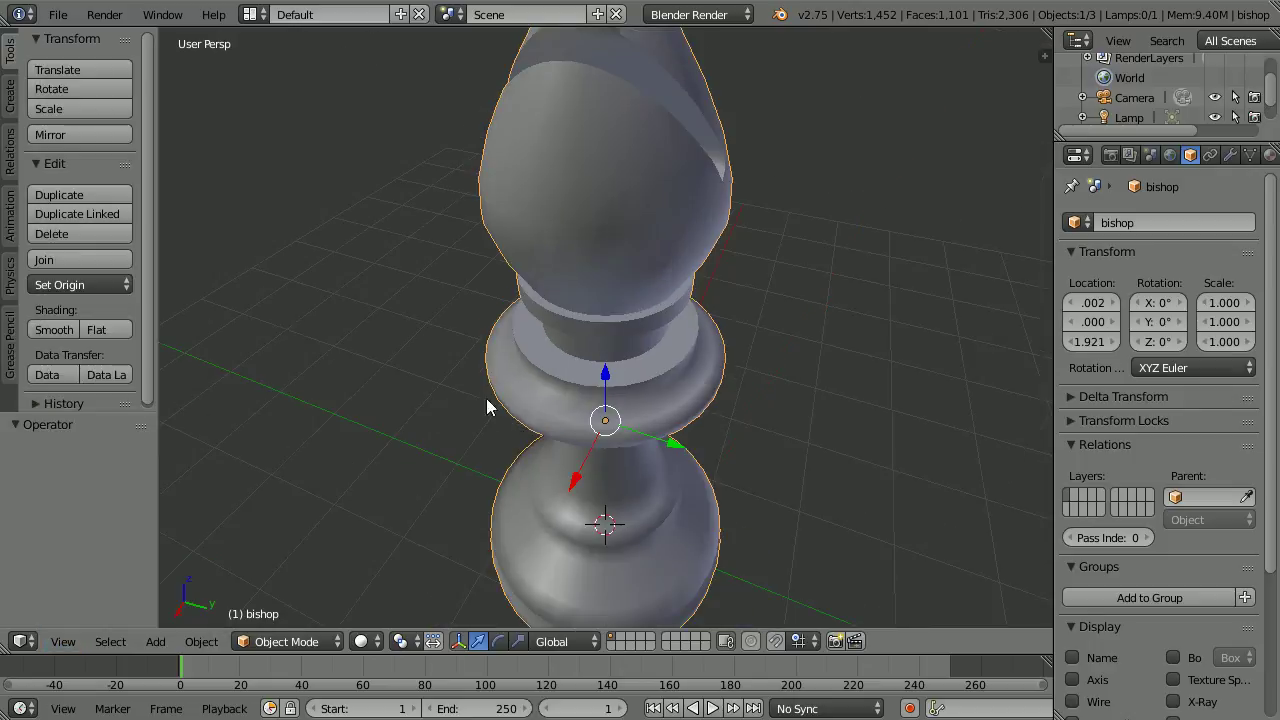
scroll(602, 316, "down", 2)
scroll(602, 318, "down", 1)
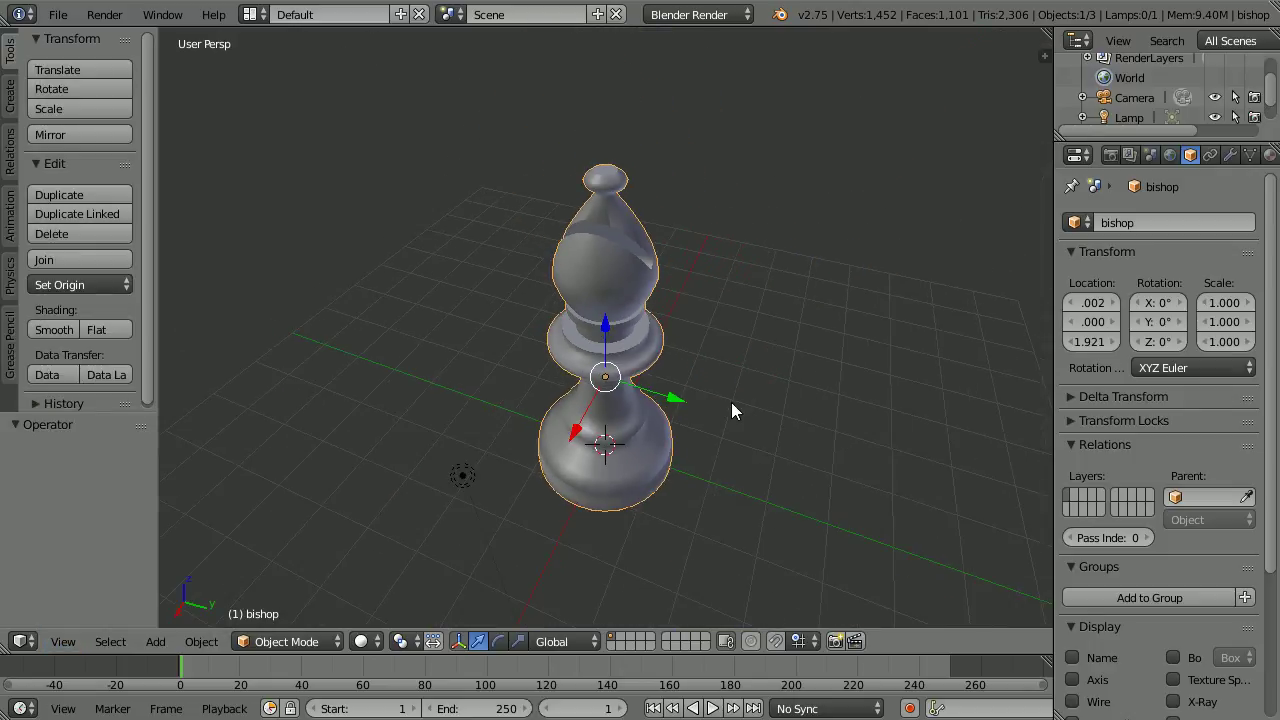
middle_click_drag(731, 402, 748, 286)
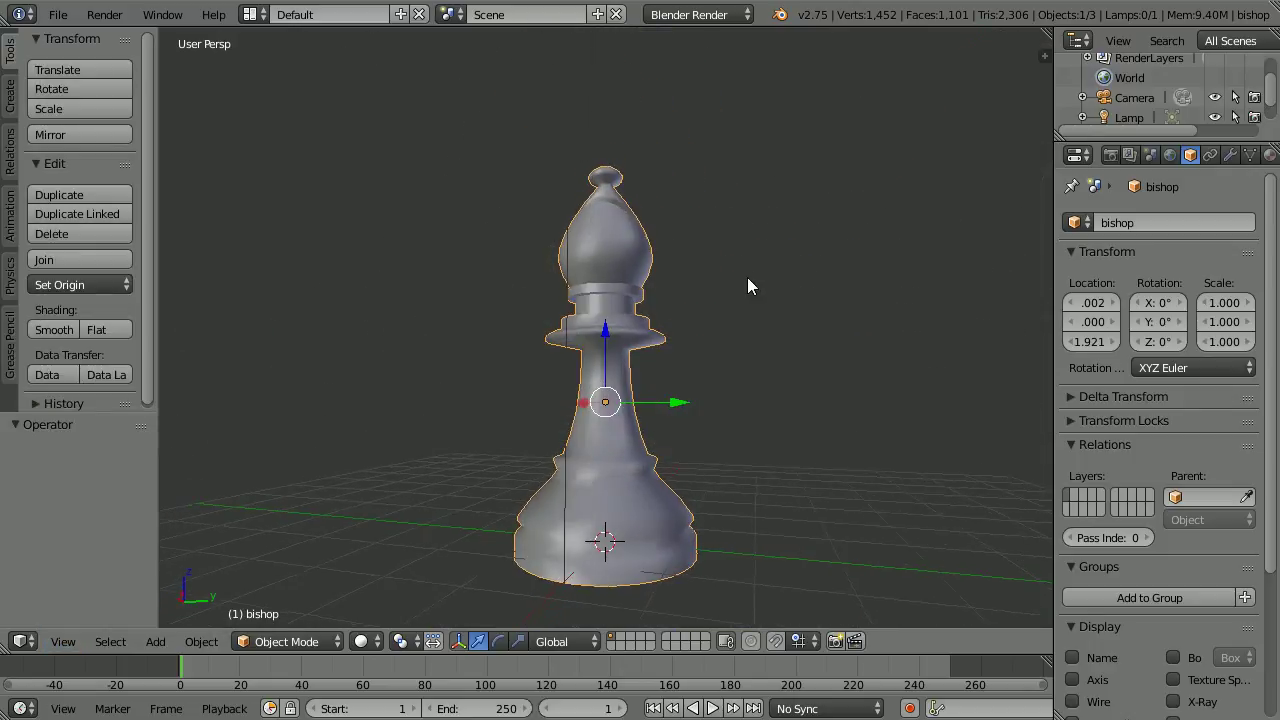